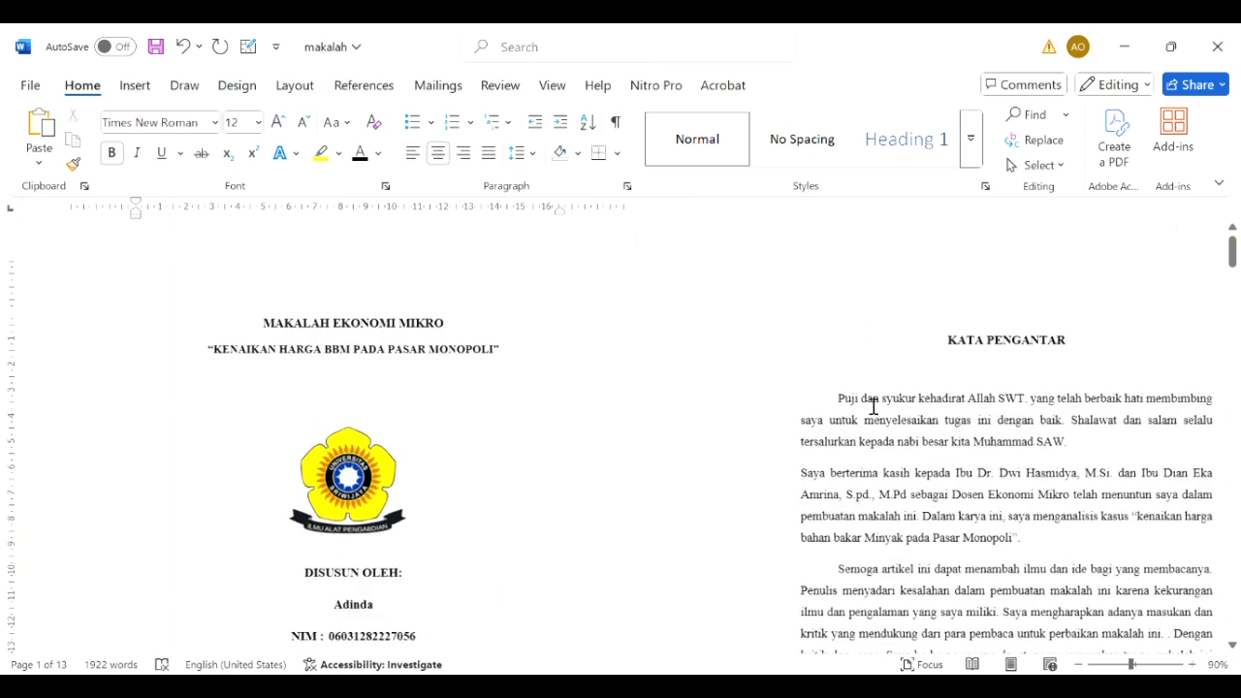
Apply the Heading 1 style to the cover title line "MAKALAH EKONOMI MIKRO".
scroll(873, 407, up, 2)
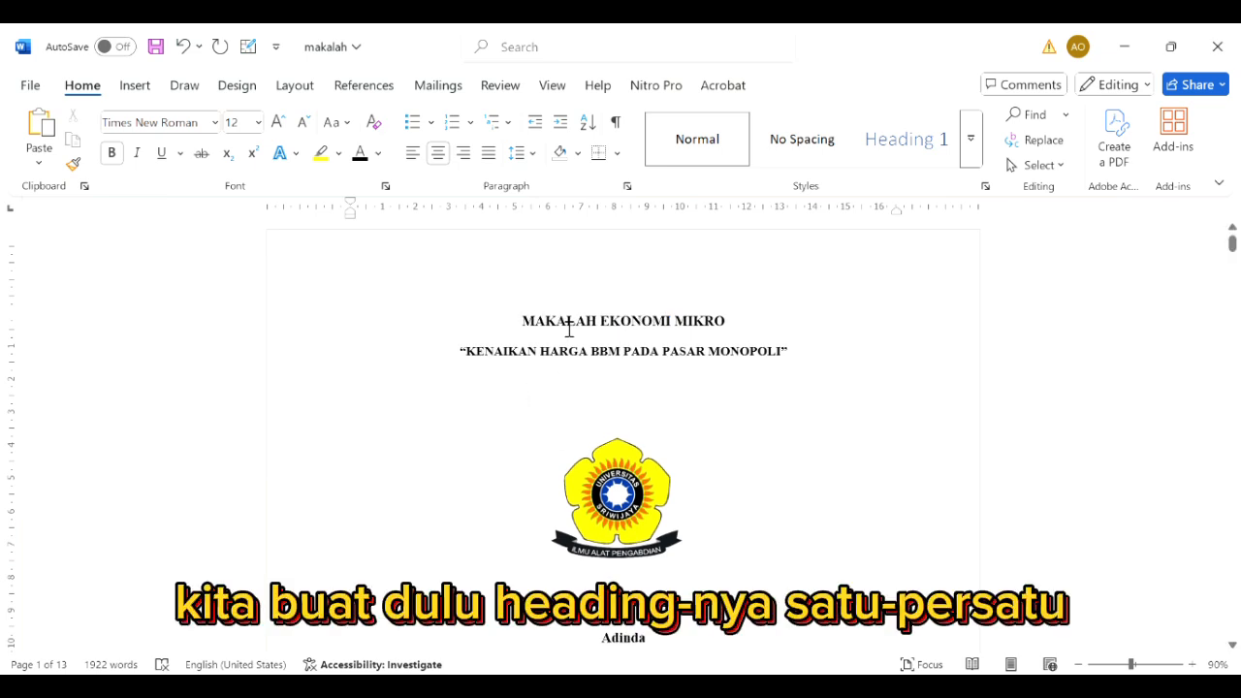
scroll(522, 391, down, 1)
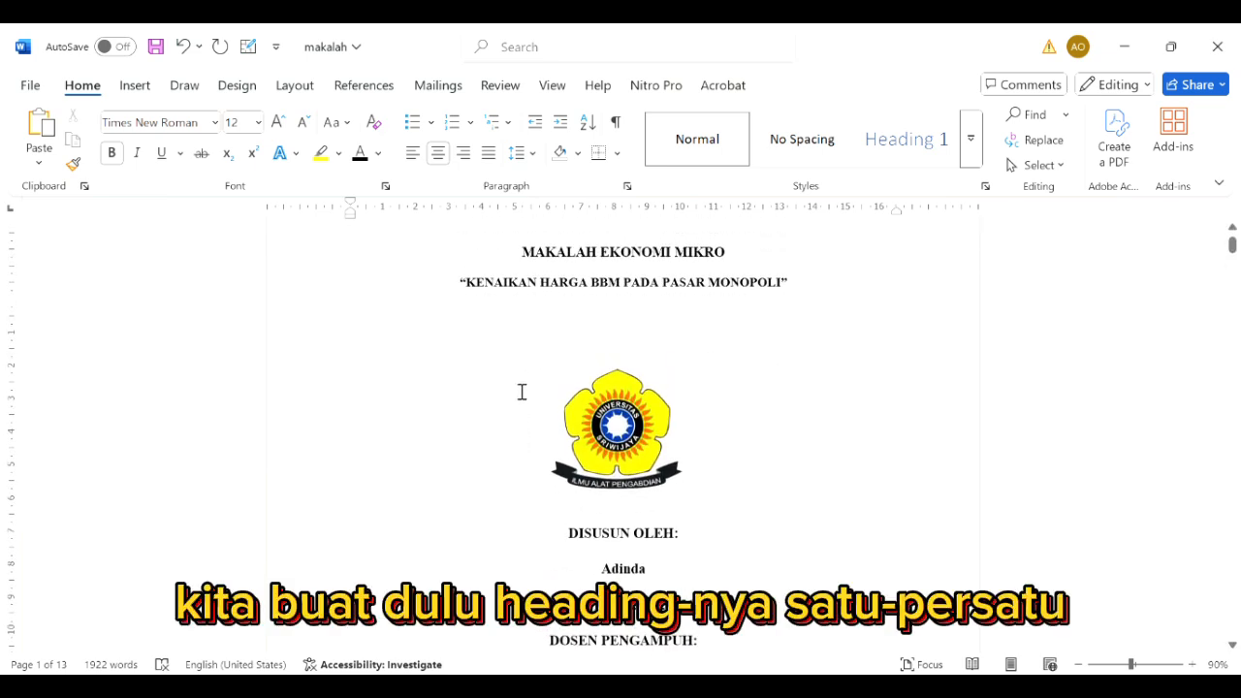
scroll(526, 355, up, 1)
drag(532, 333, 761, 343)
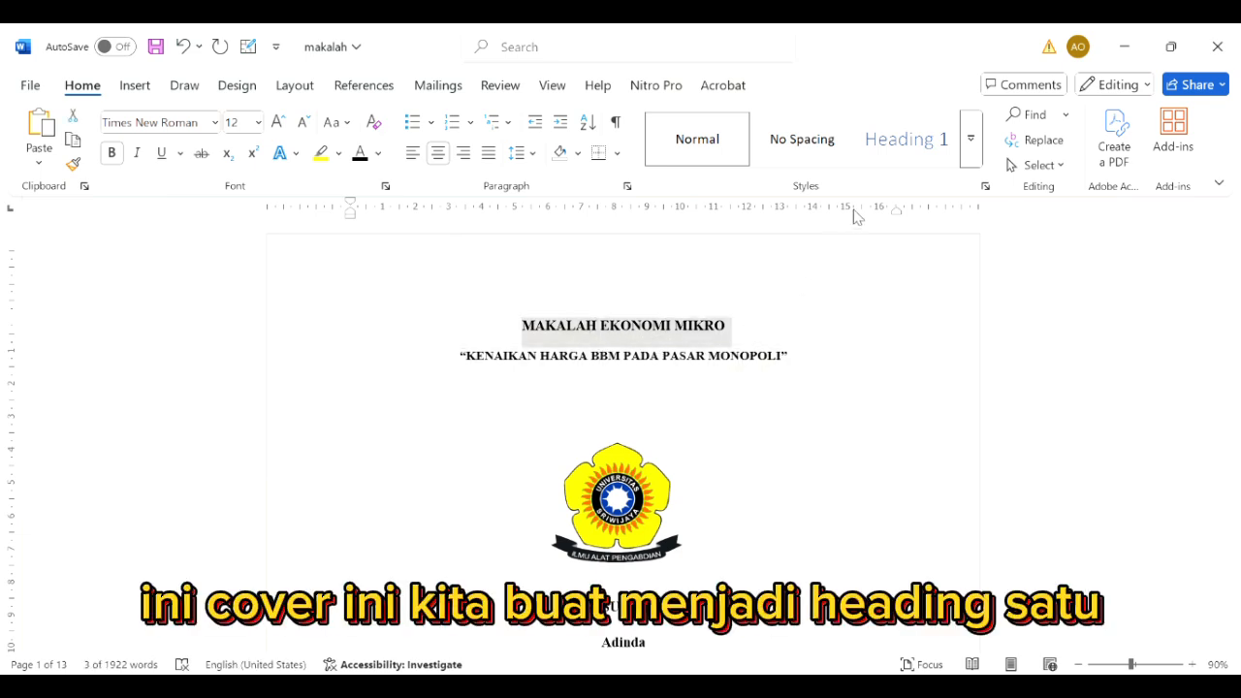
click(928, 146)
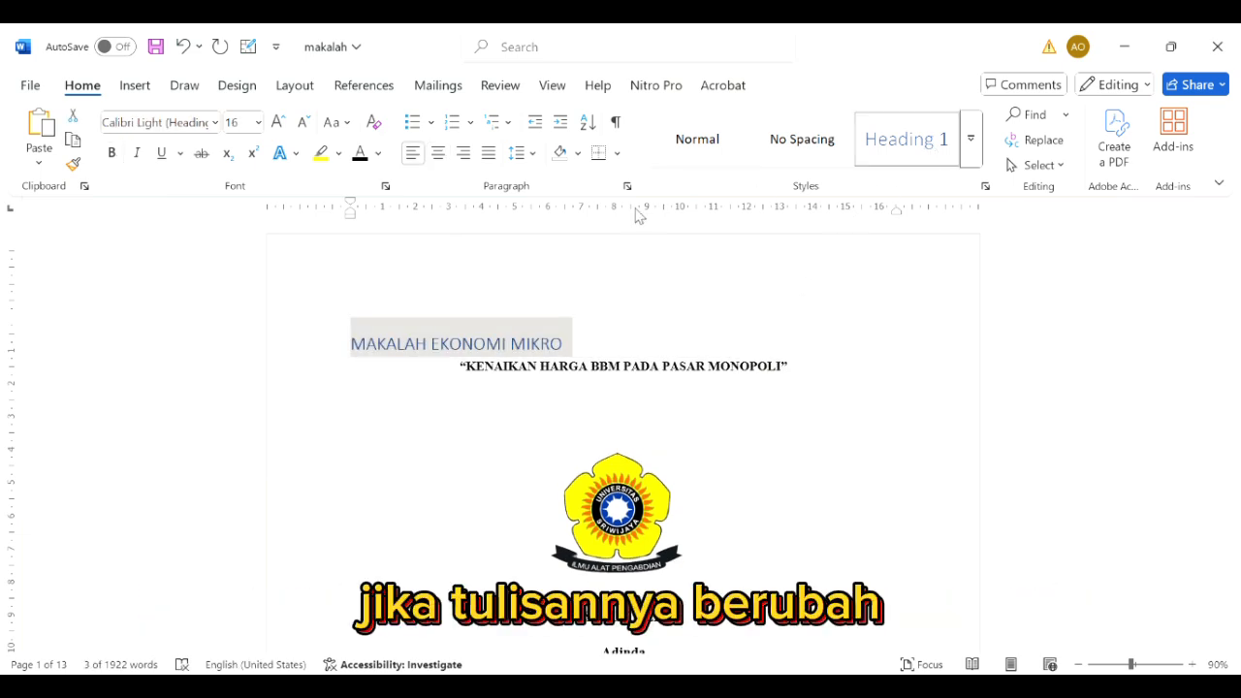
Format the cover title heading as Times New Roman, size 12, black, bold and centred.
click(215, 125)
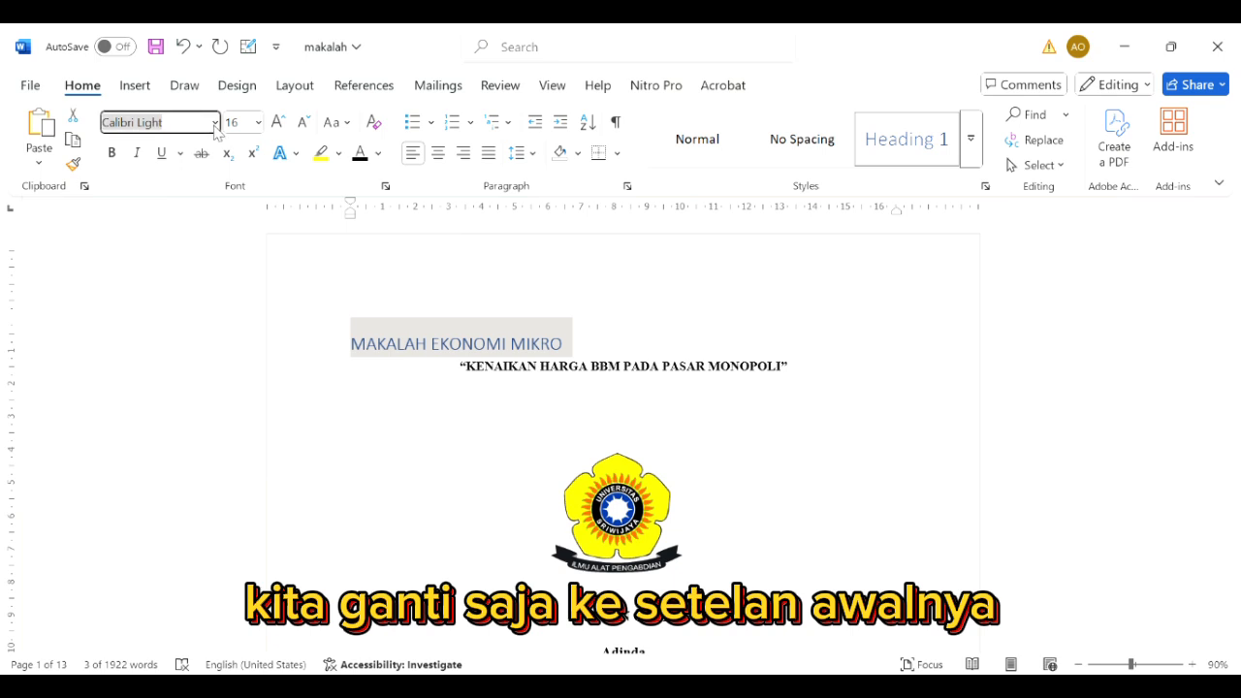
click(220, 251)
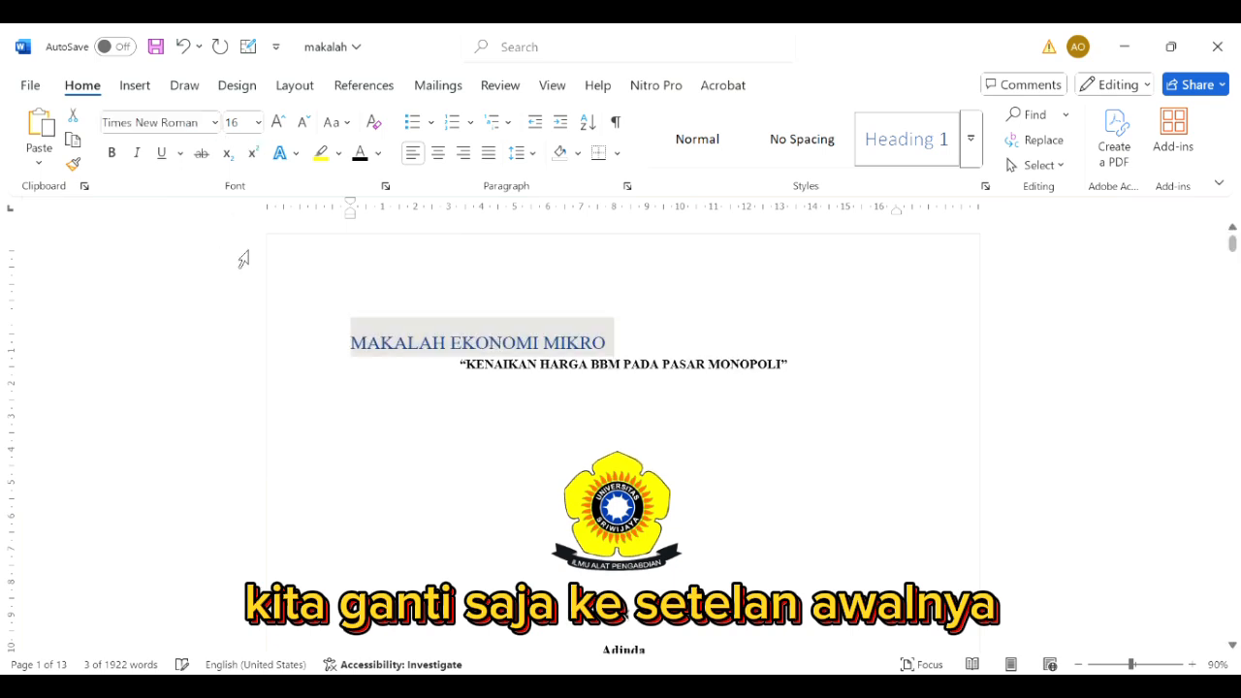
click(299, 125)
click(299, 125)
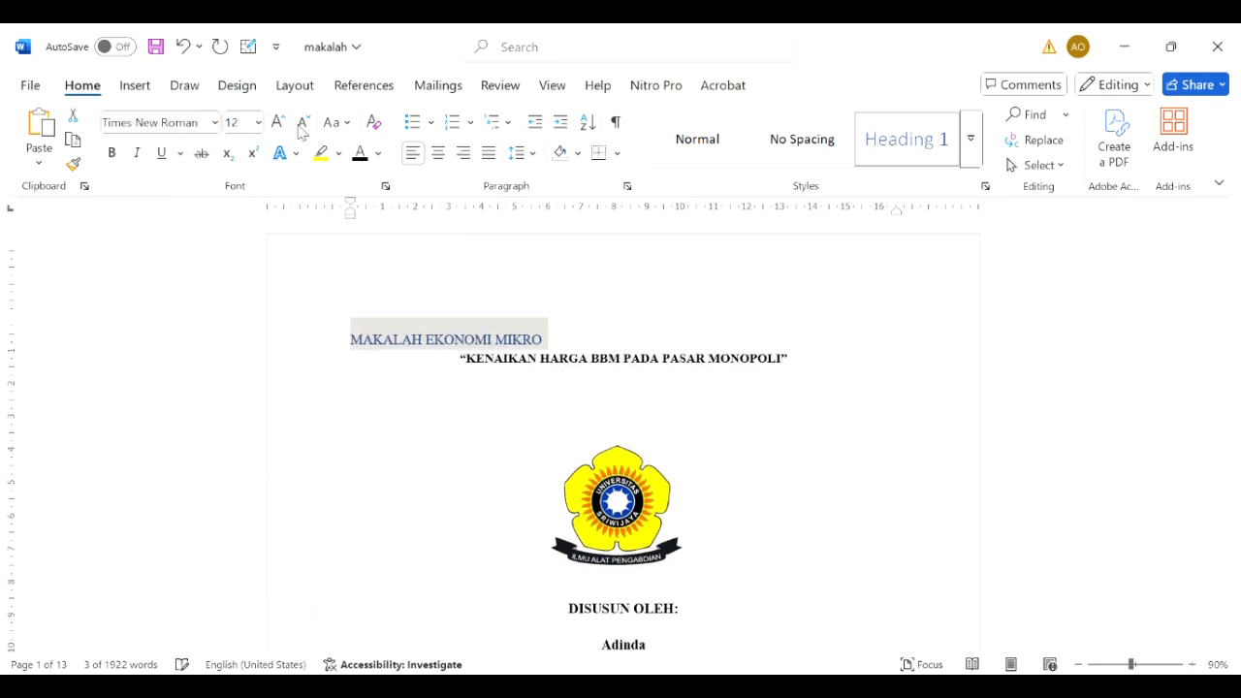
click(360, 155)
click(112, 153)
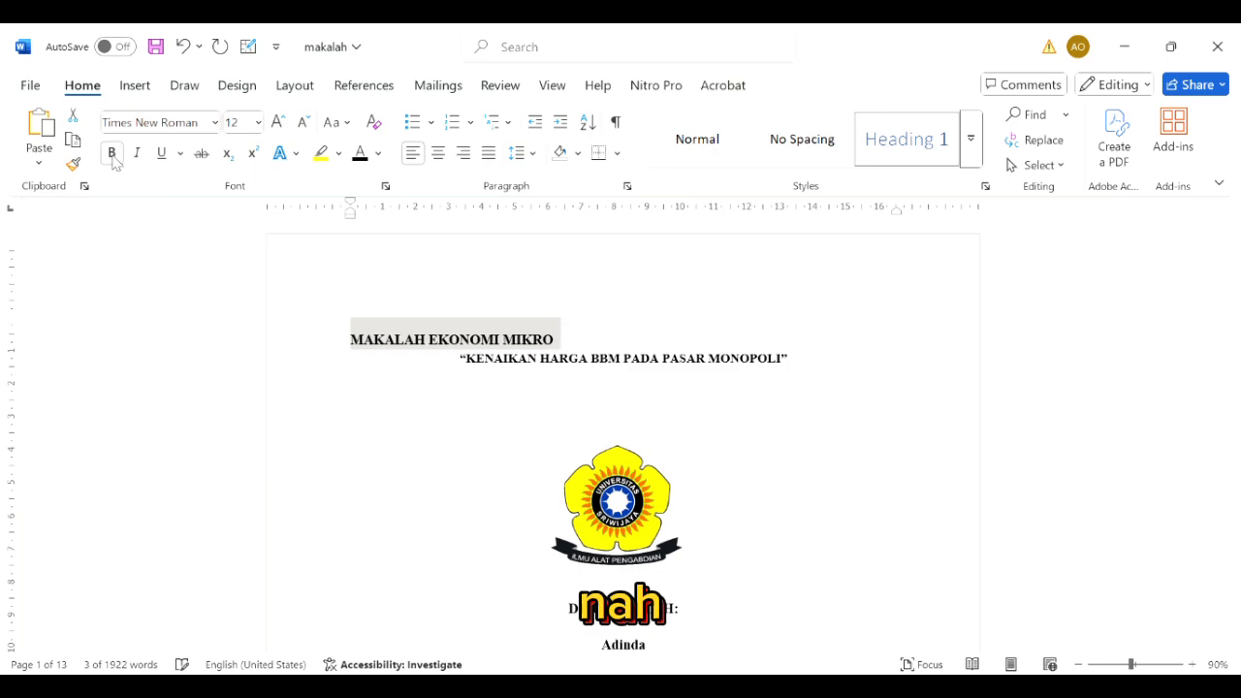
click(437, 153)
click(565, 374)
Apply the Heading 1 style to the "KATA PENGANTAR" title on page 2.
scroll(564, 376, down, 2)
scroll(565, 376, down, 17)
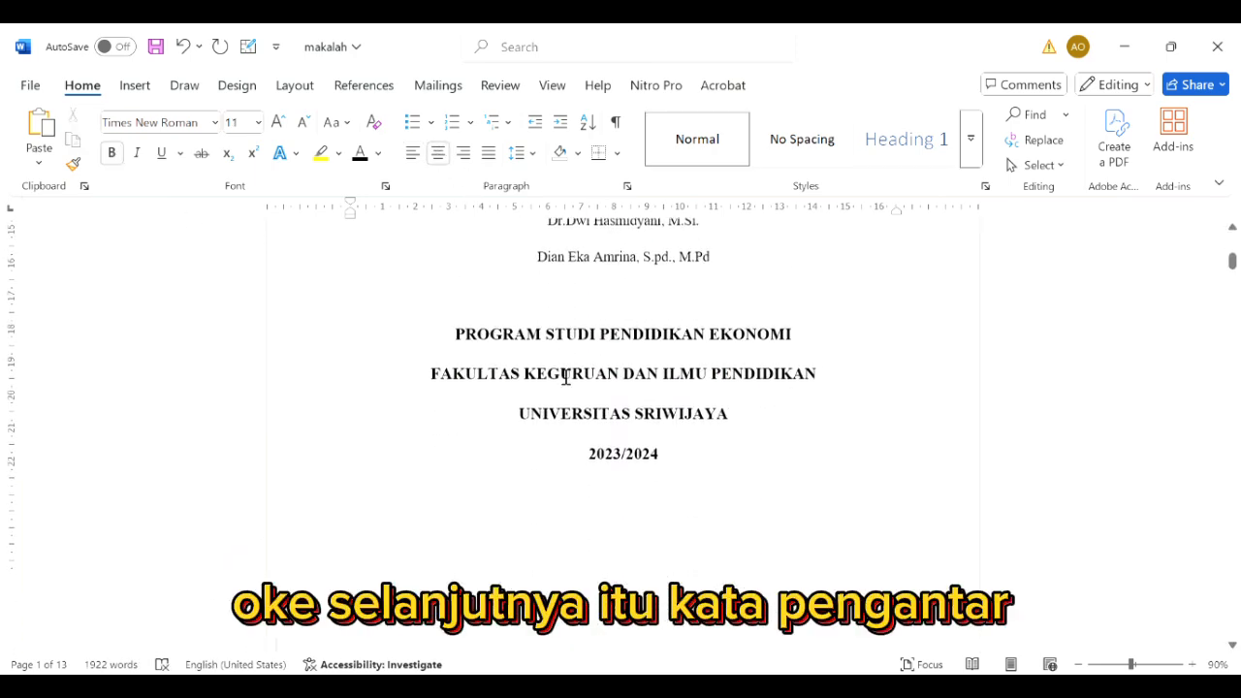
click(566, 376)
scroll(566, 376, up, 2)
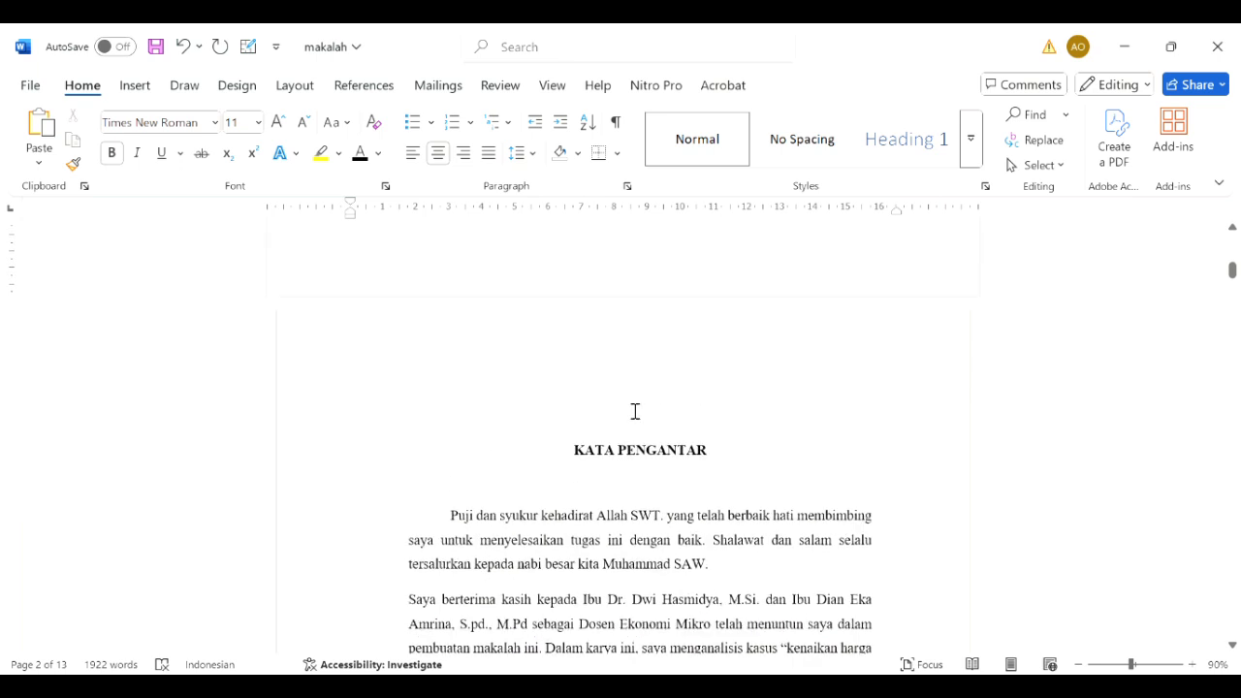
drag(722, 465, 592, 471)
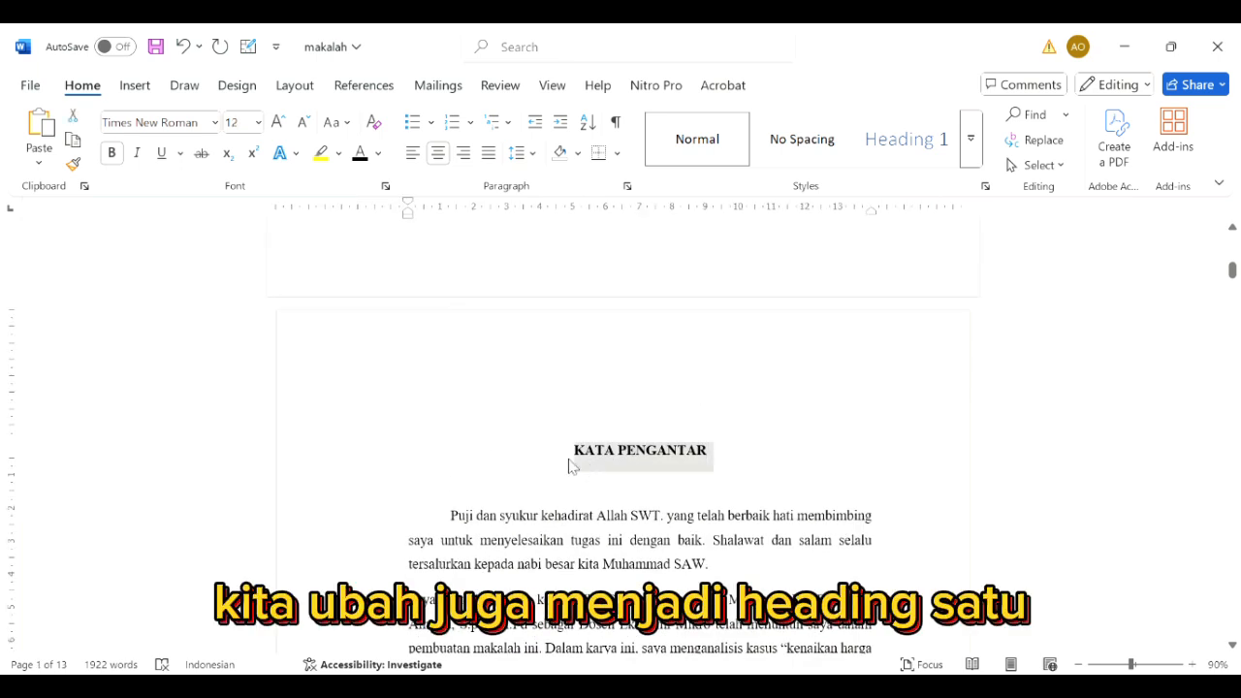
click(870, 144)
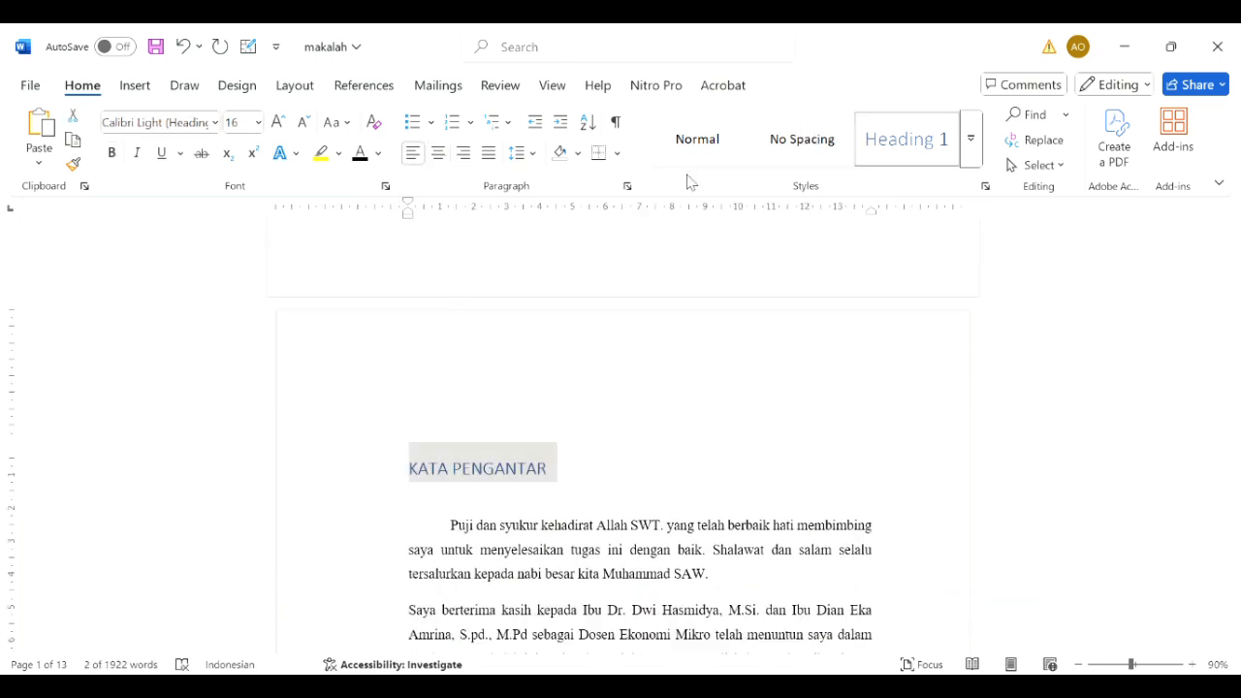
Format the "KATA PENGANTAR" heading as Times New Roman, size 12, black, centred and bold.
click(214, 124)
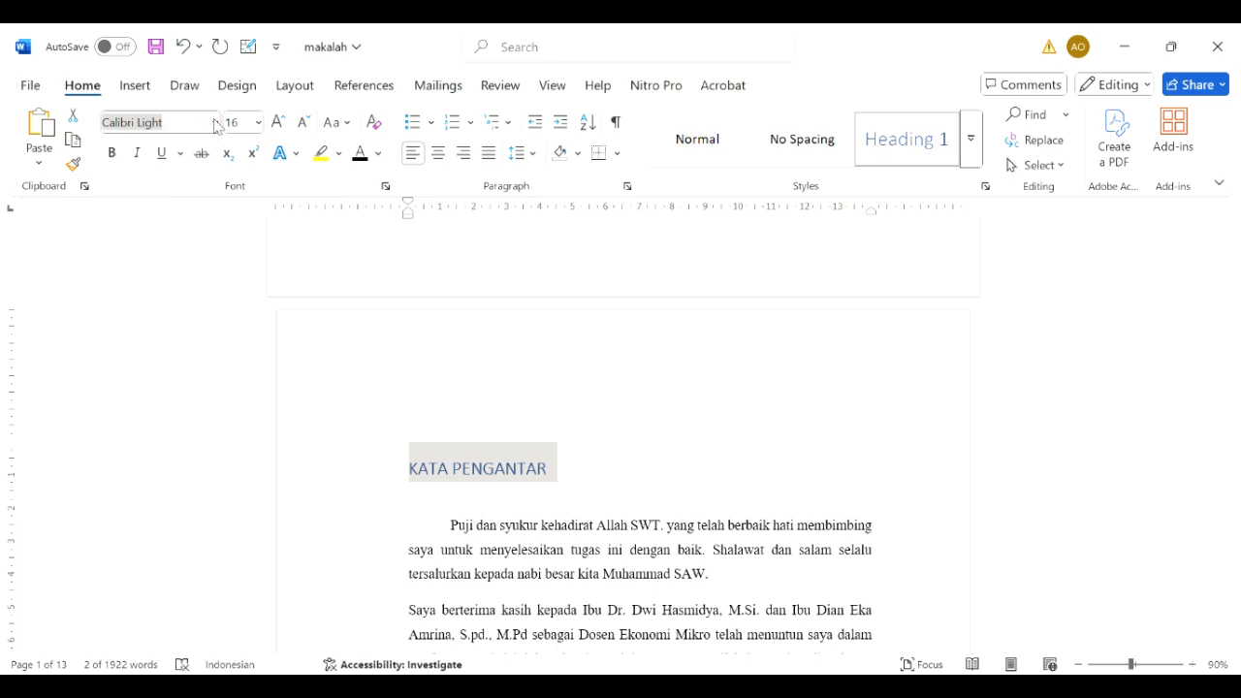
click(221, 262)
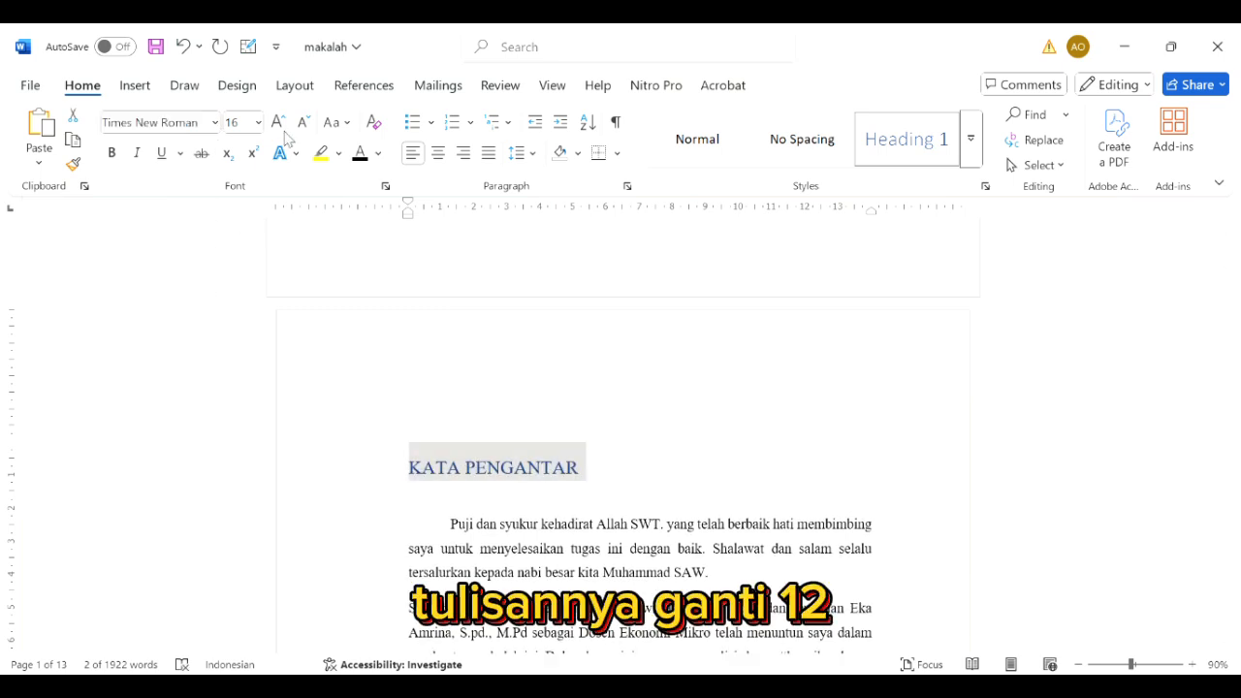
click(302, 122)
click(302, 122)
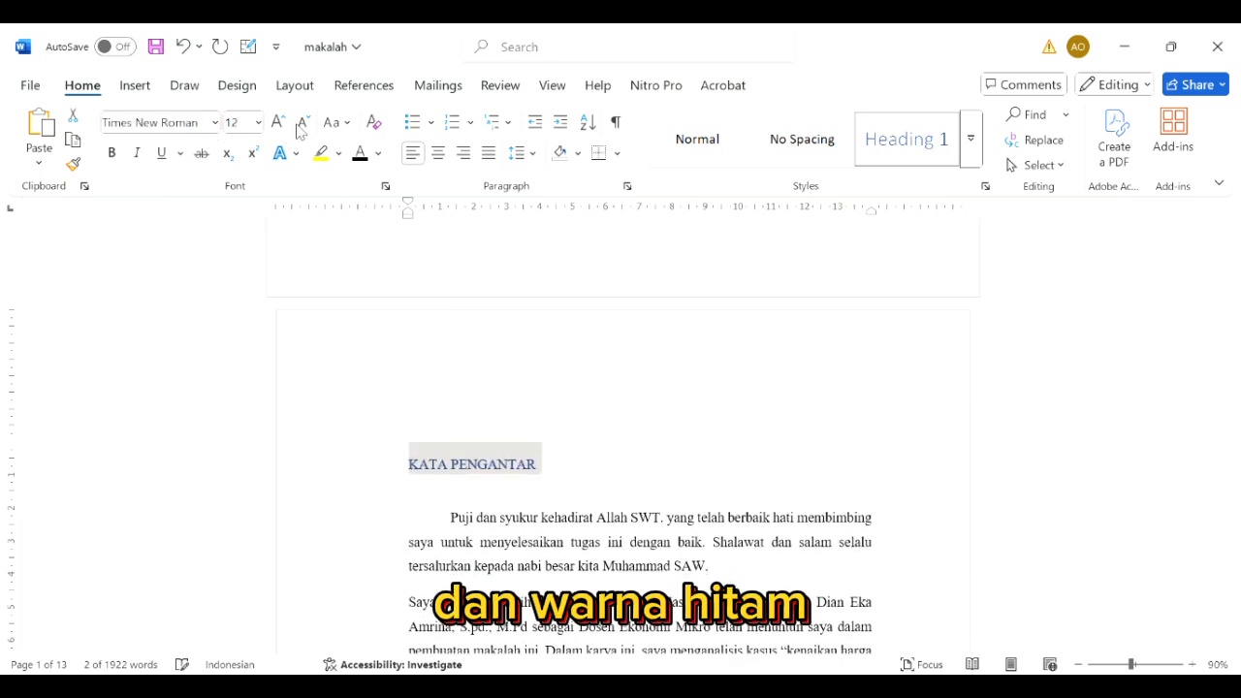
click(360, 162)
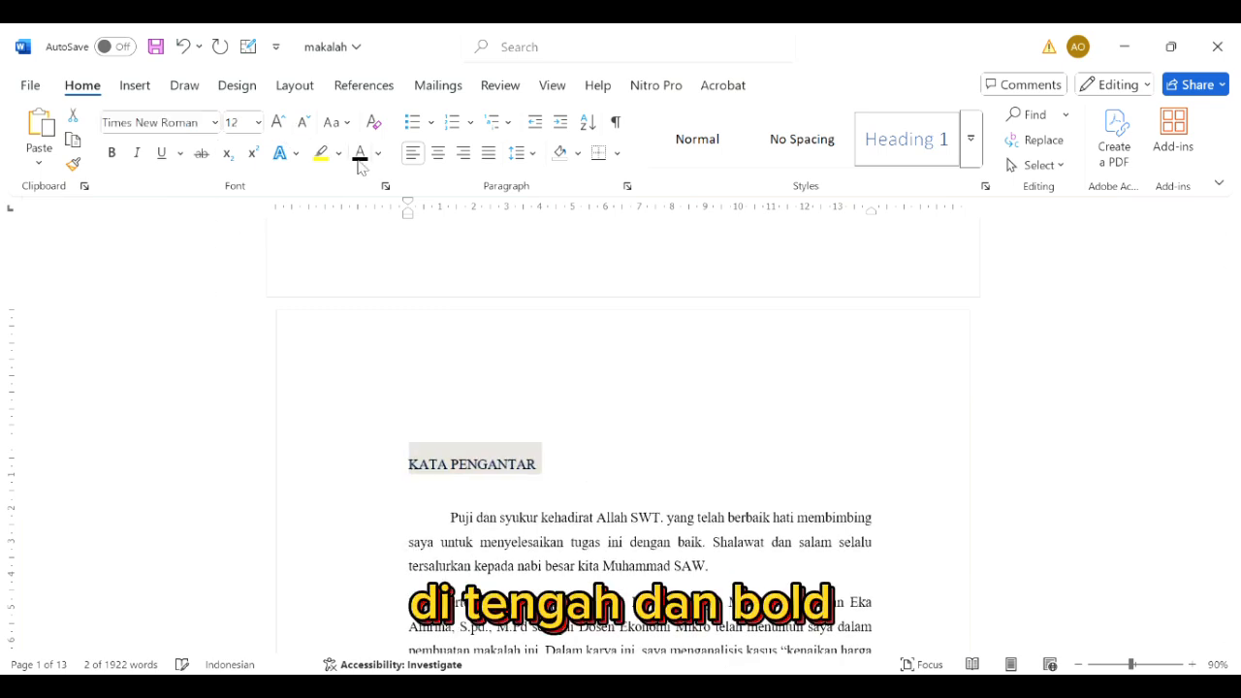
click(441, 155)
key(ctrl+b)
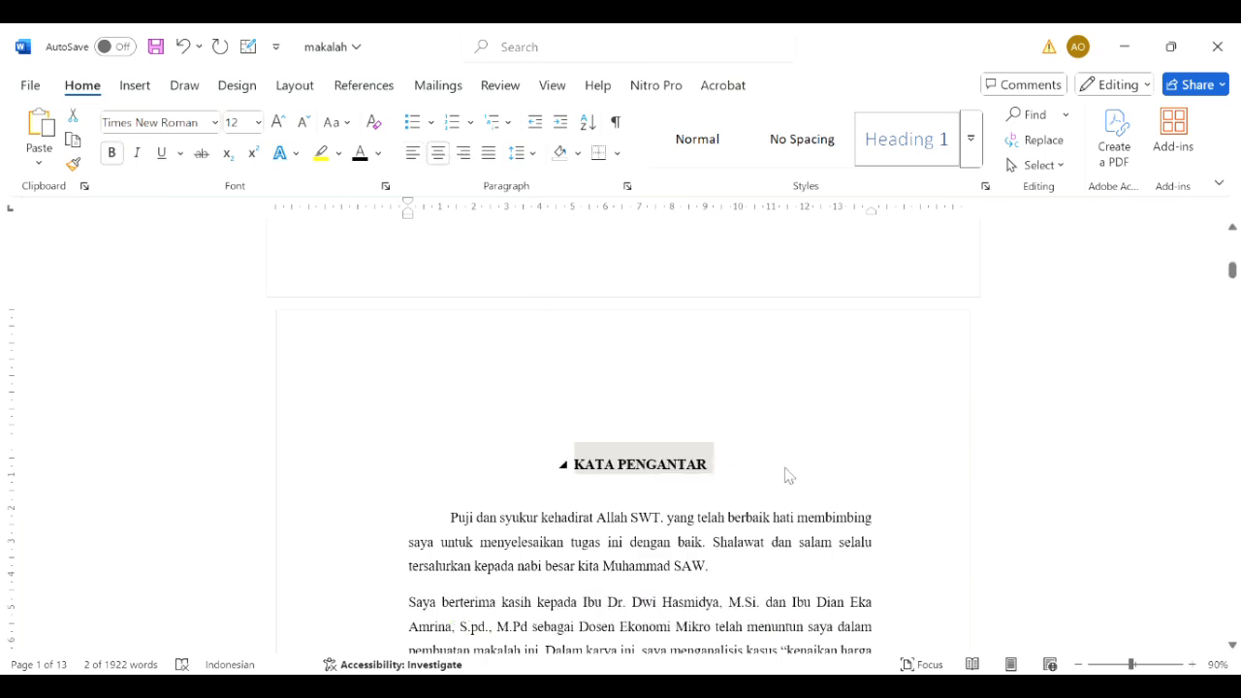
click(788, 475)
Apply the Heading 1 style to the "DAFTAR ISI" title on page 3.
scroll(790, 476, down, 15)
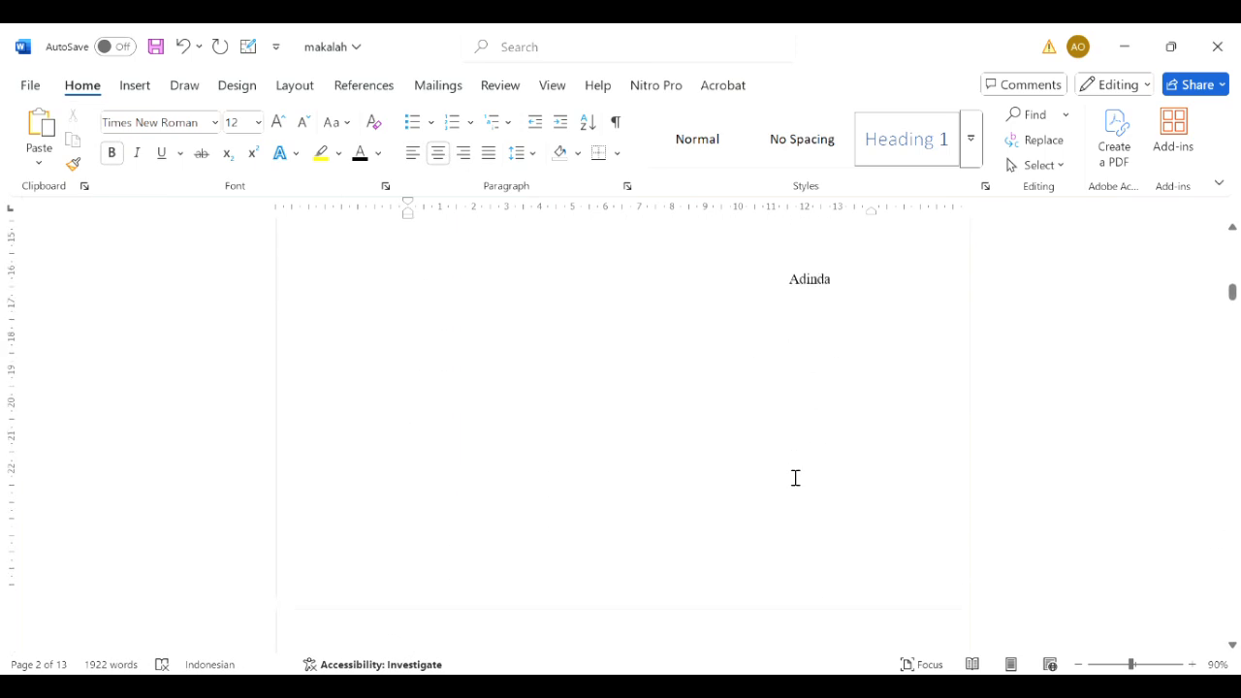
scroll(795, 476, down, 8)
scroll(723, 482, up, 2)
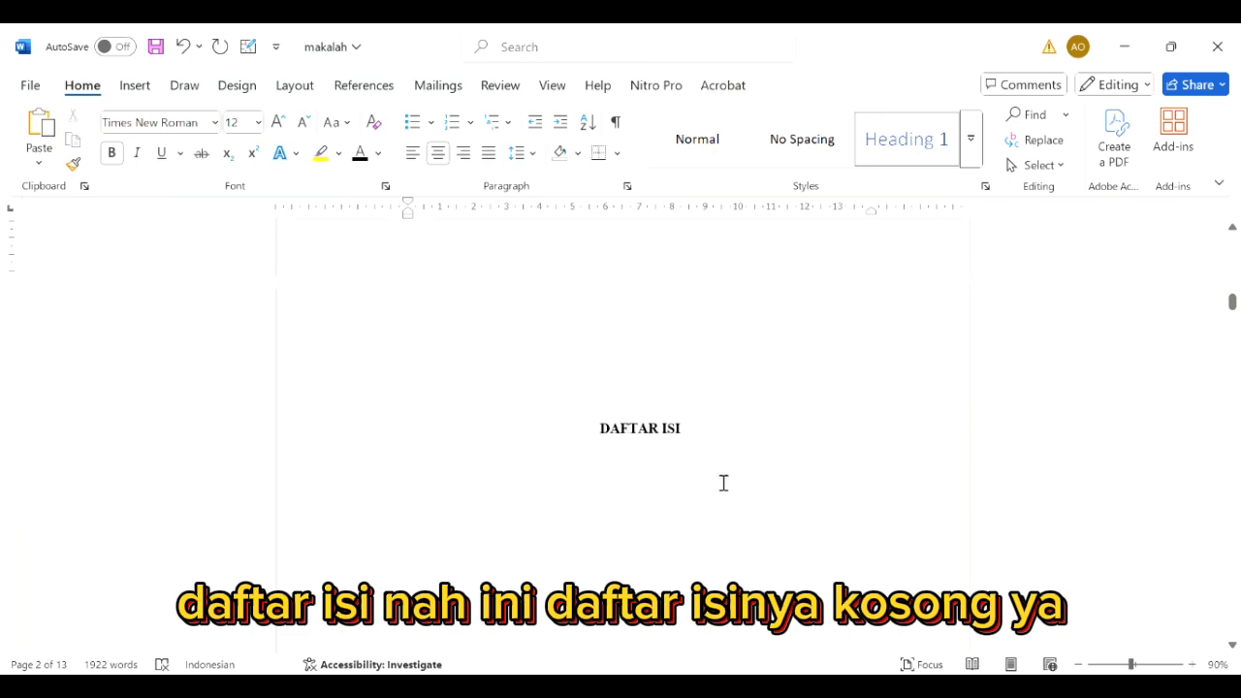
ctrl+scroll(701, 452, down, 4)
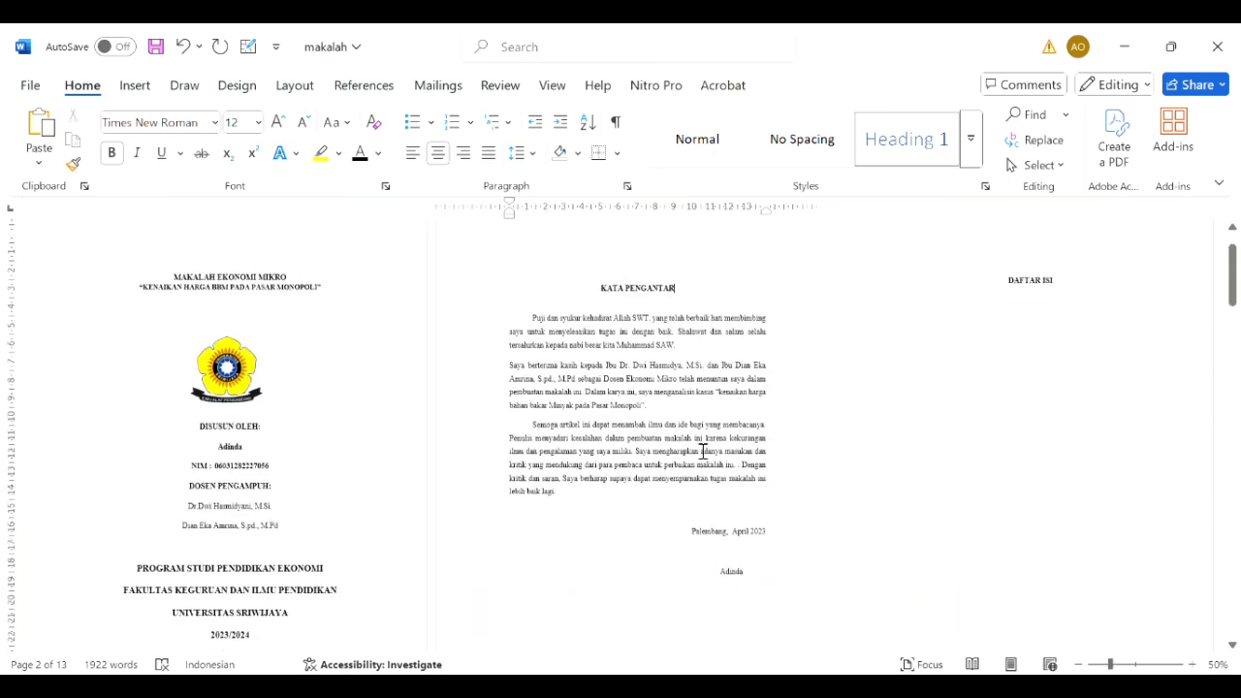
scroll(702, 452, down, 1)
ctrl+scroll(982, 425, up, 2)
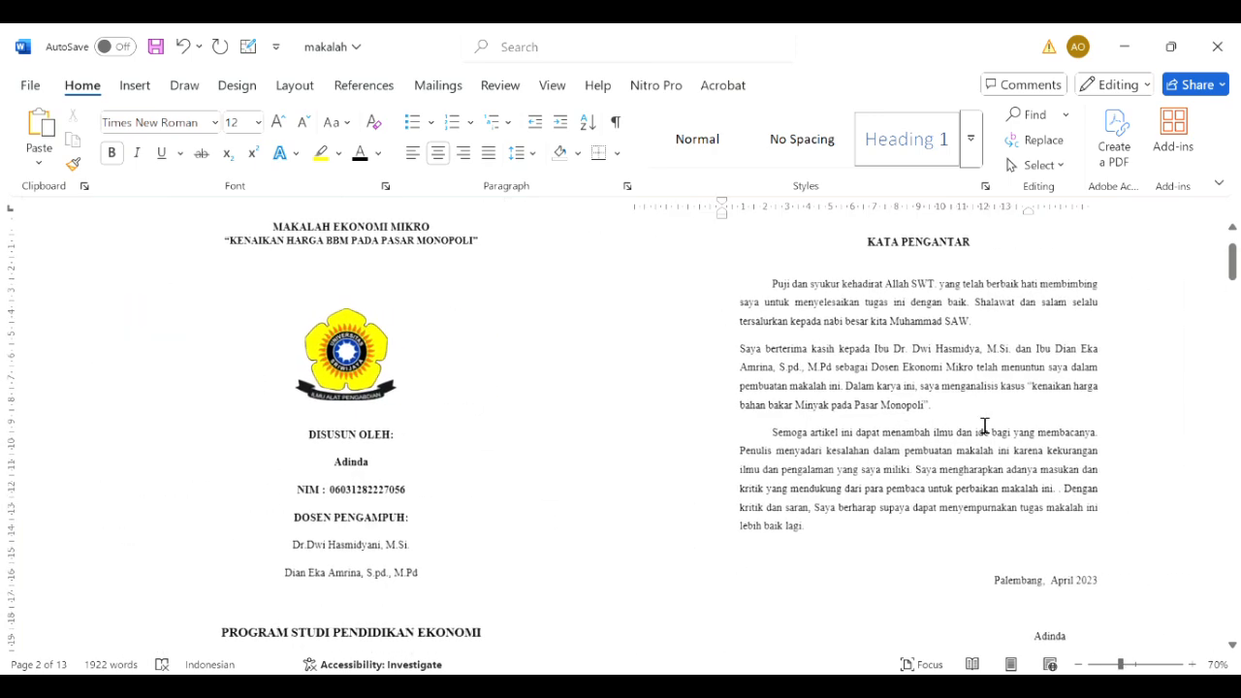
ctrl+scroll(984, 427, up, 2)
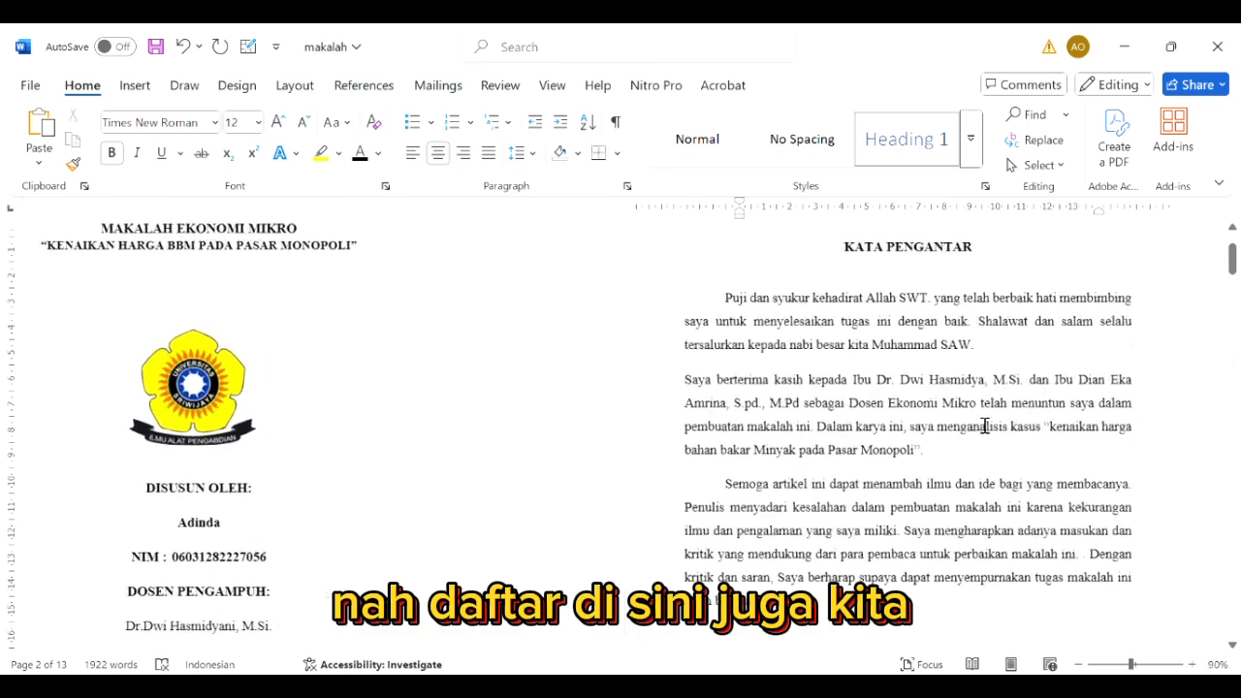
scroll(895, 445, down, 3)
scroll(895, 446, down, 5)
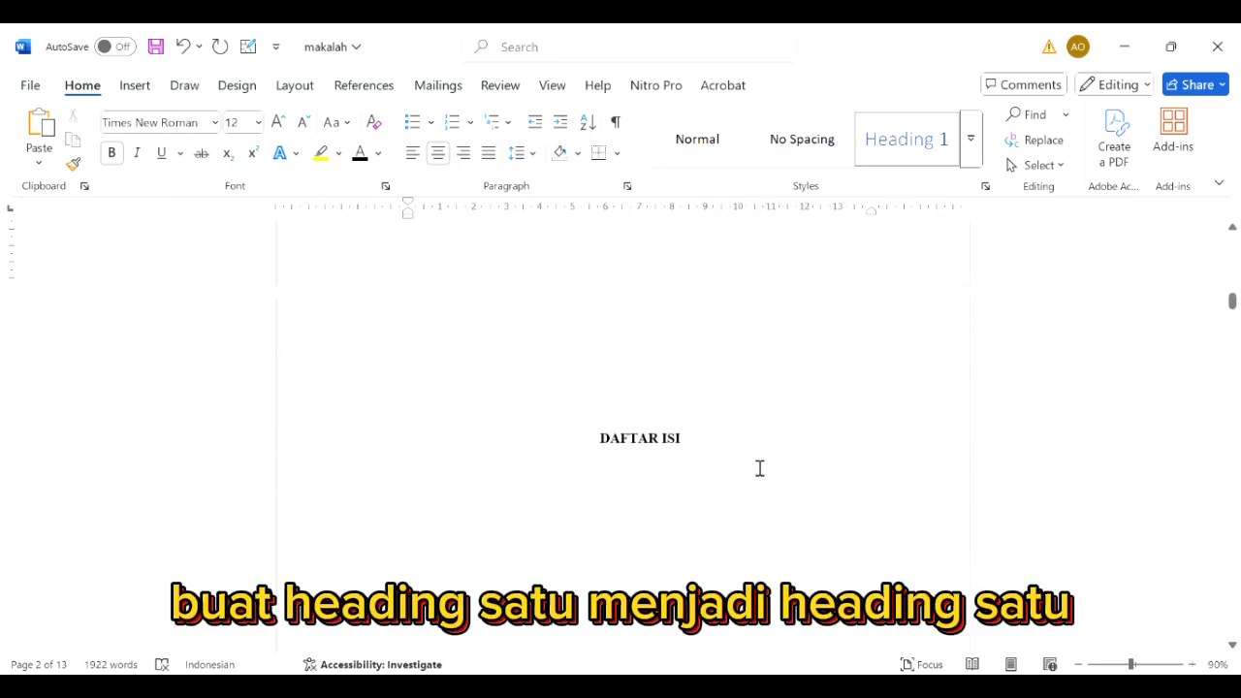
drag(727, 456, 621, 457)
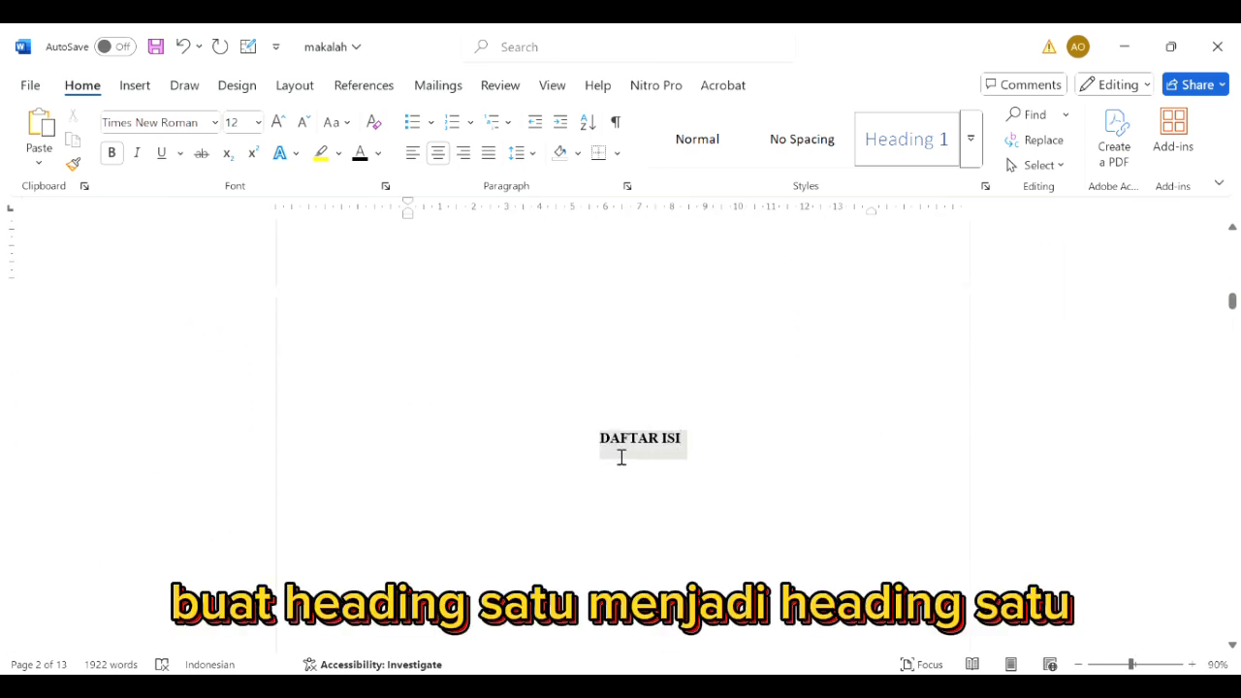
click(911, 143)
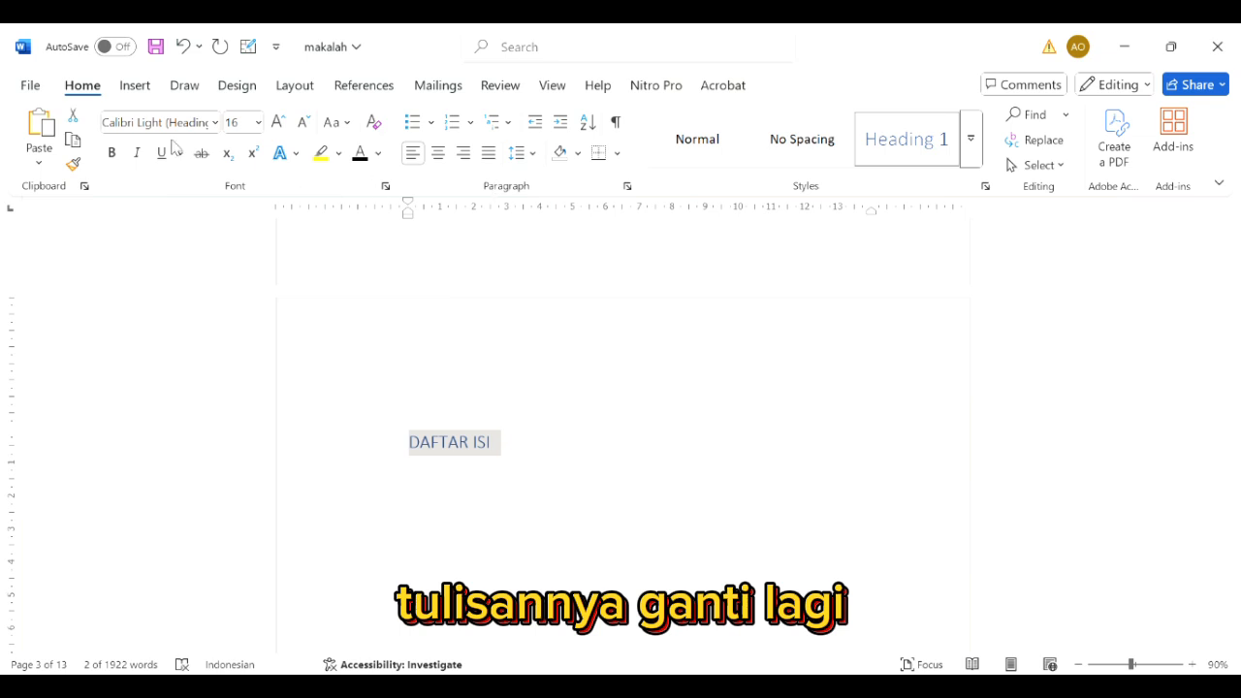
Format the "DAFTAR ISI" heading as Times New Roman, size 12, bold, black and centred.
click(209, 125)
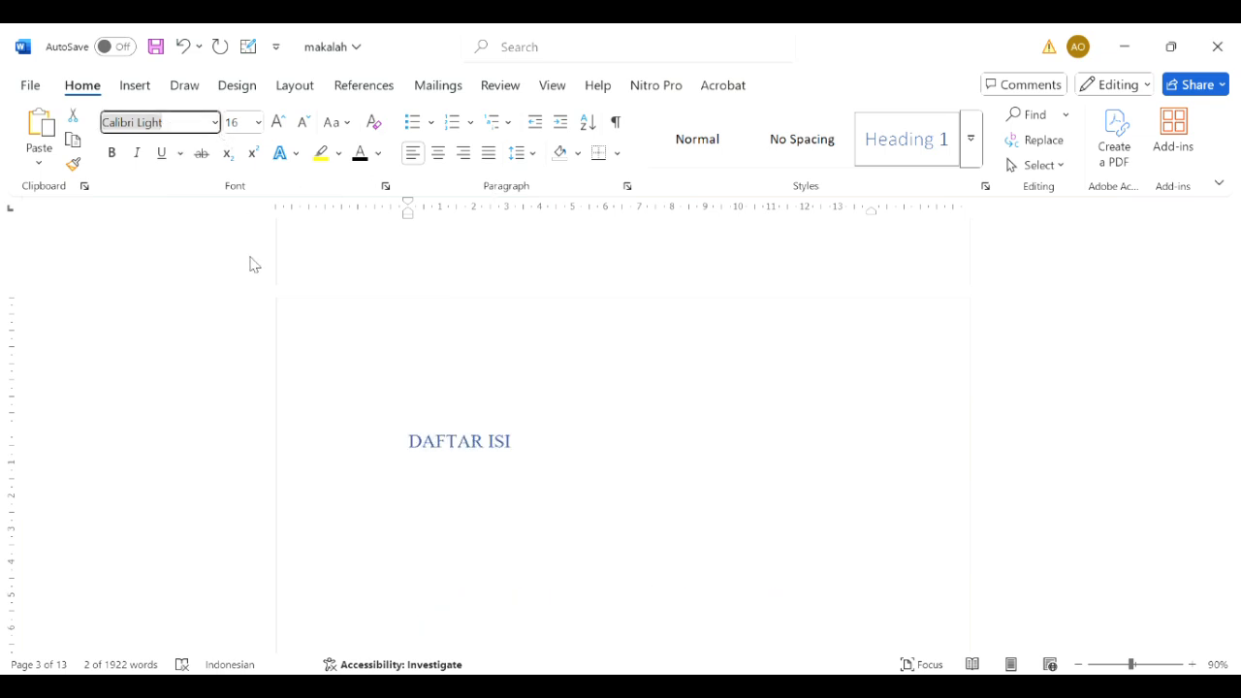
double_click(259, 269)
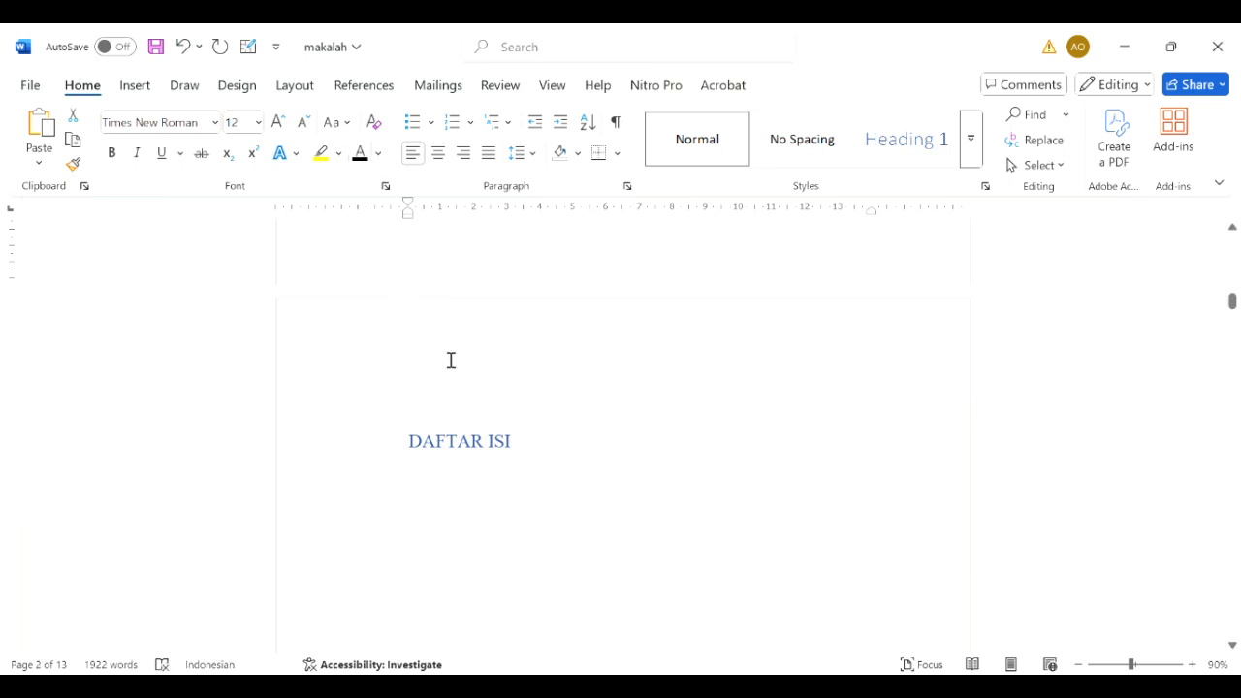
click(534, 443)
drag(534, 443, 407, 441)
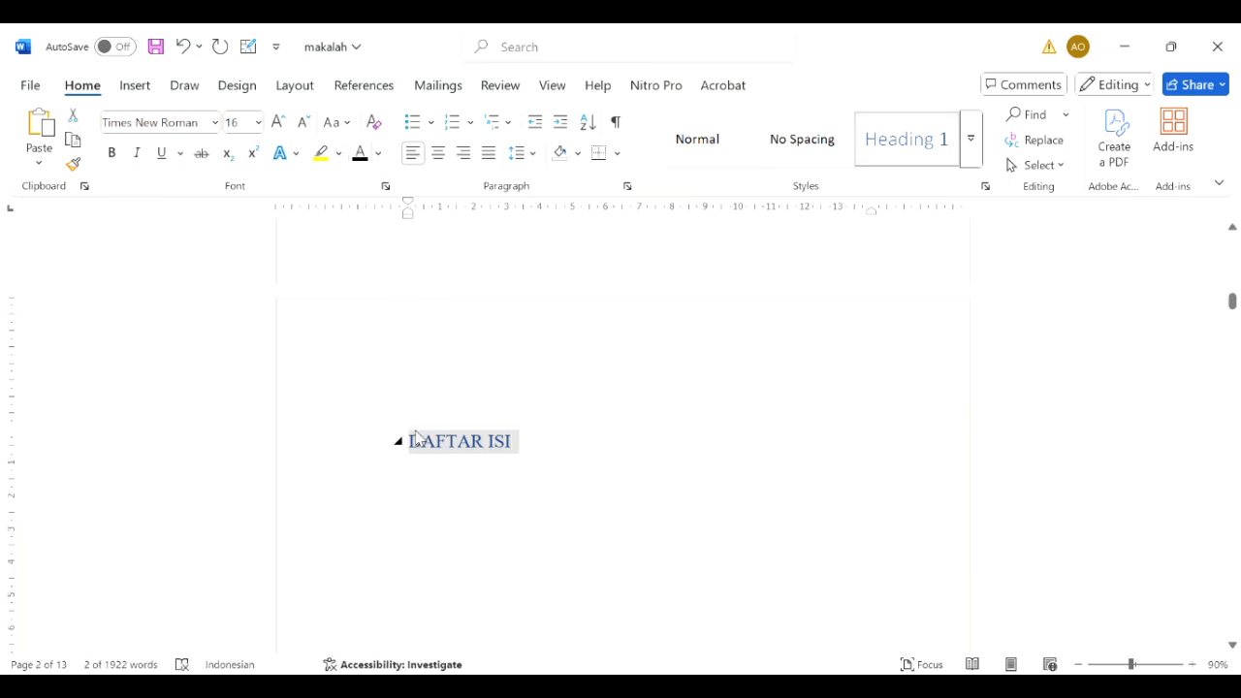
key(ctrl+b)
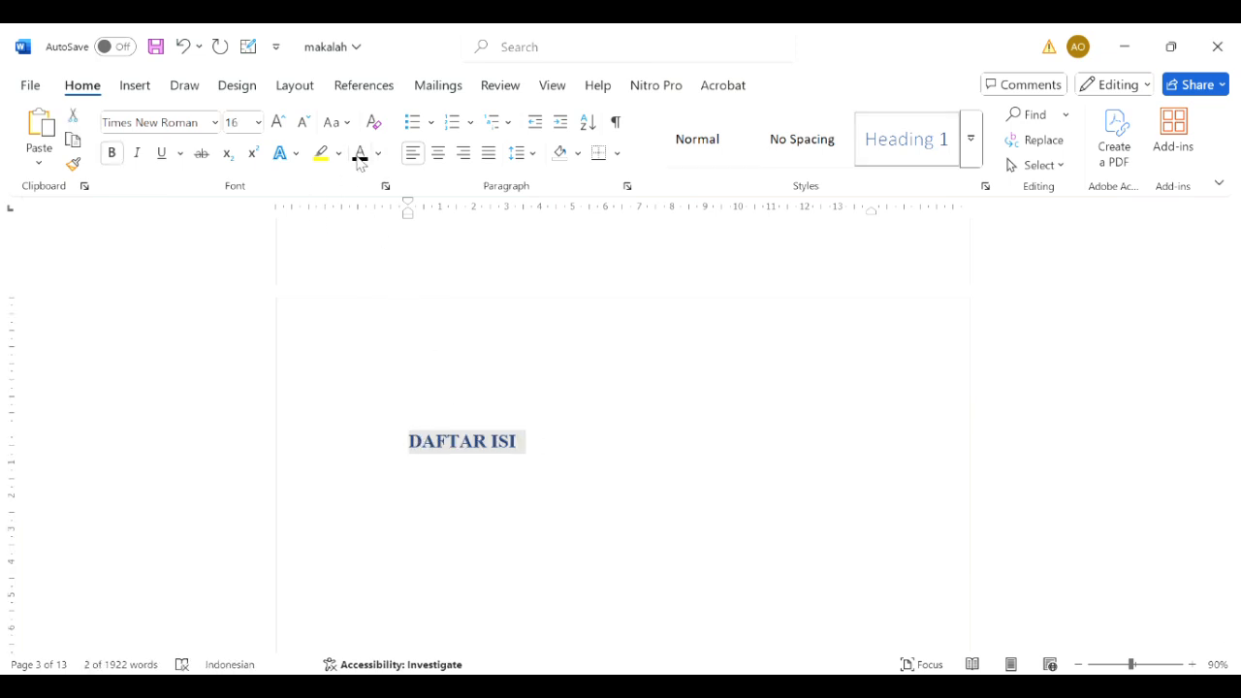
click(356, 161)
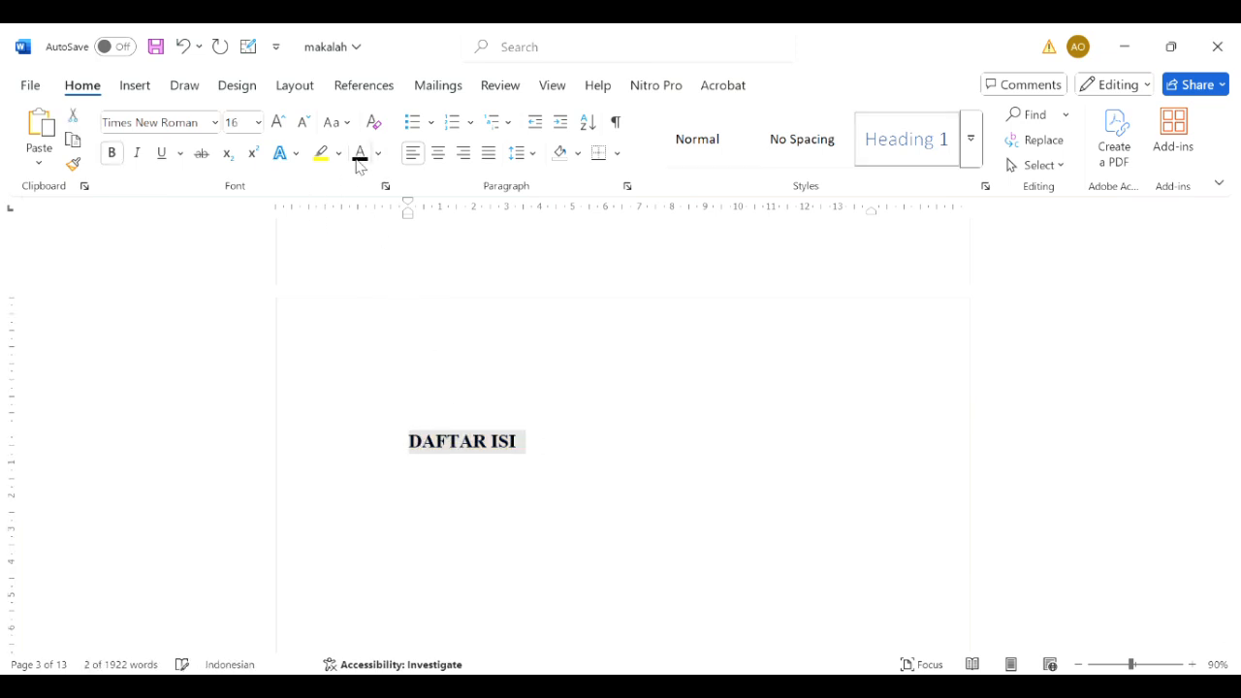
click(440, 155)
click(303, 123)
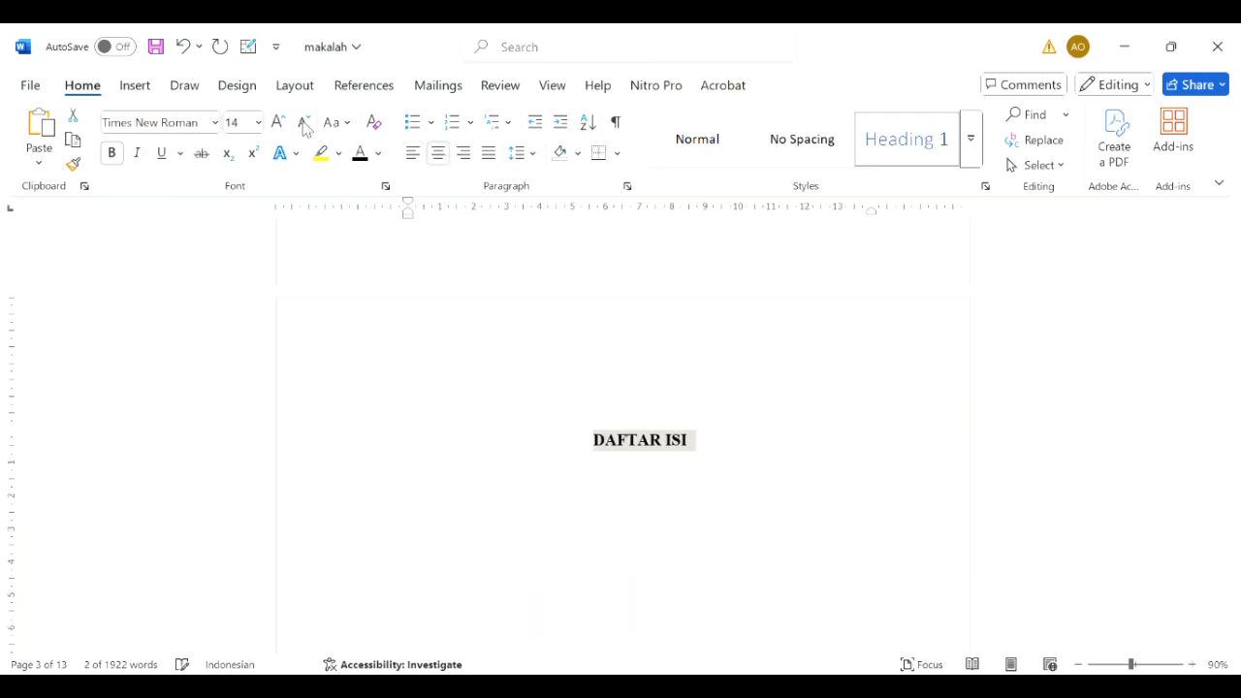
click(303, 123)
click(489, 399)
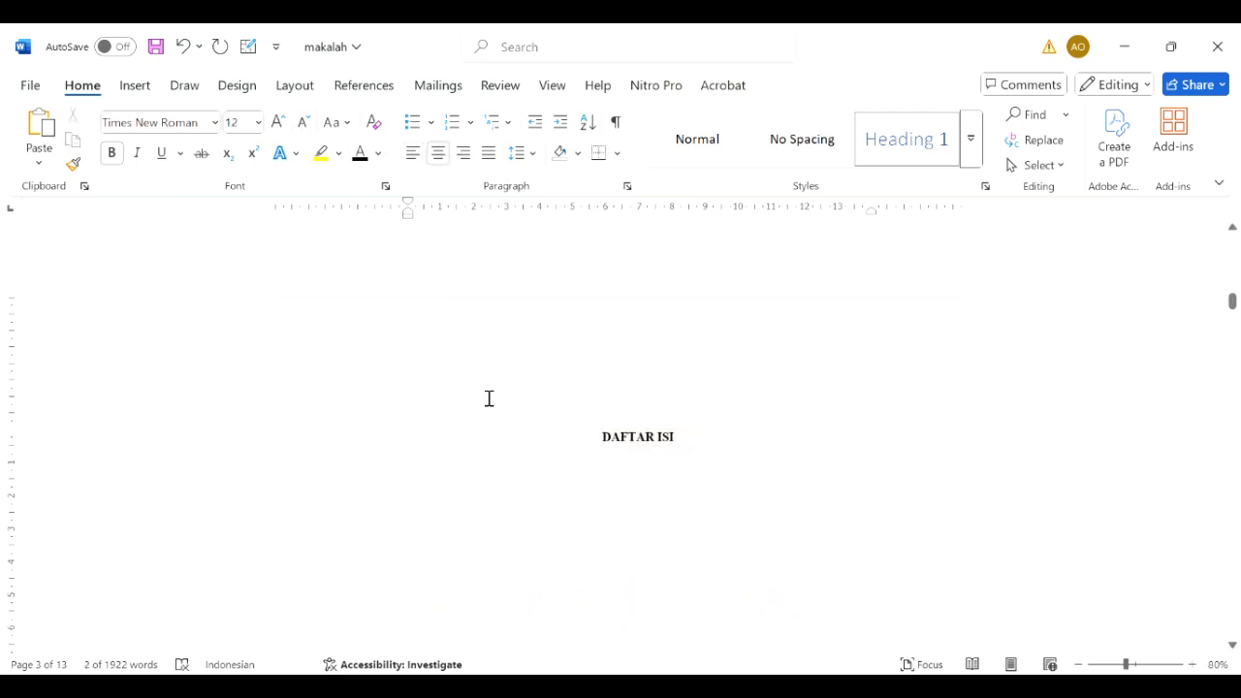
Apply the Heading 1 style to the two-line chapter title "BAB I PENDAHULUAN".
scroll(488, 399, down, 6)
scroll(488, 399, down, 6)
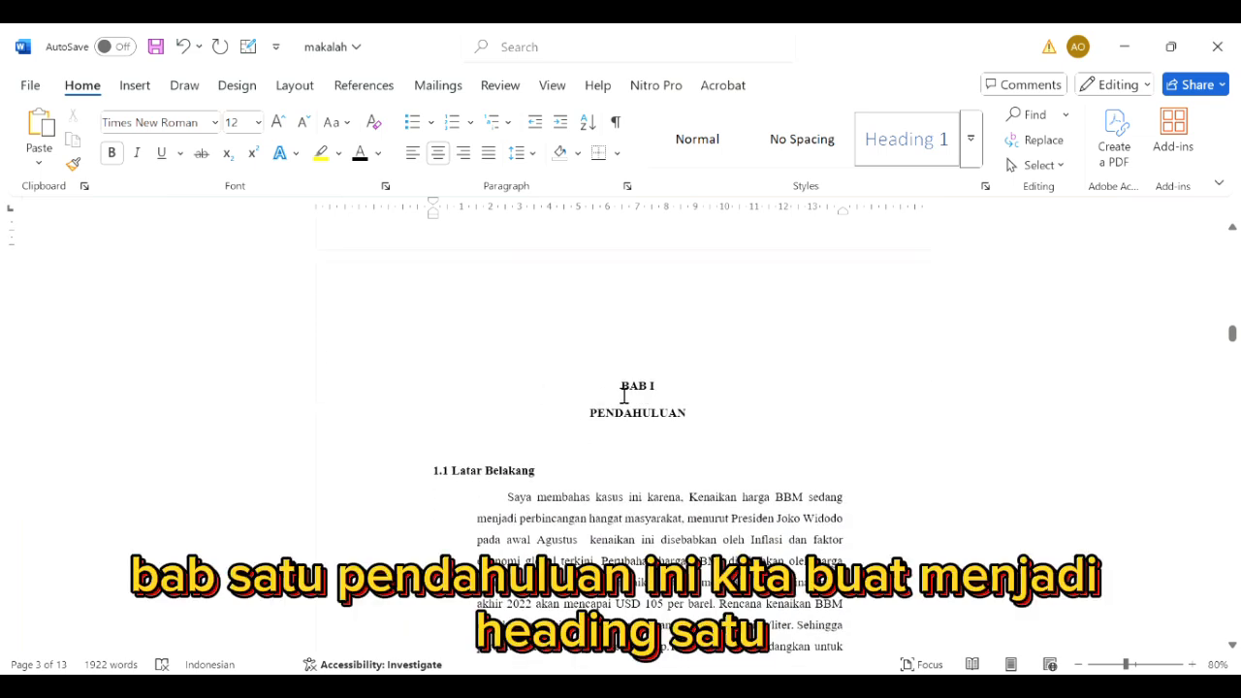
drag(620, 392, 691, 416)
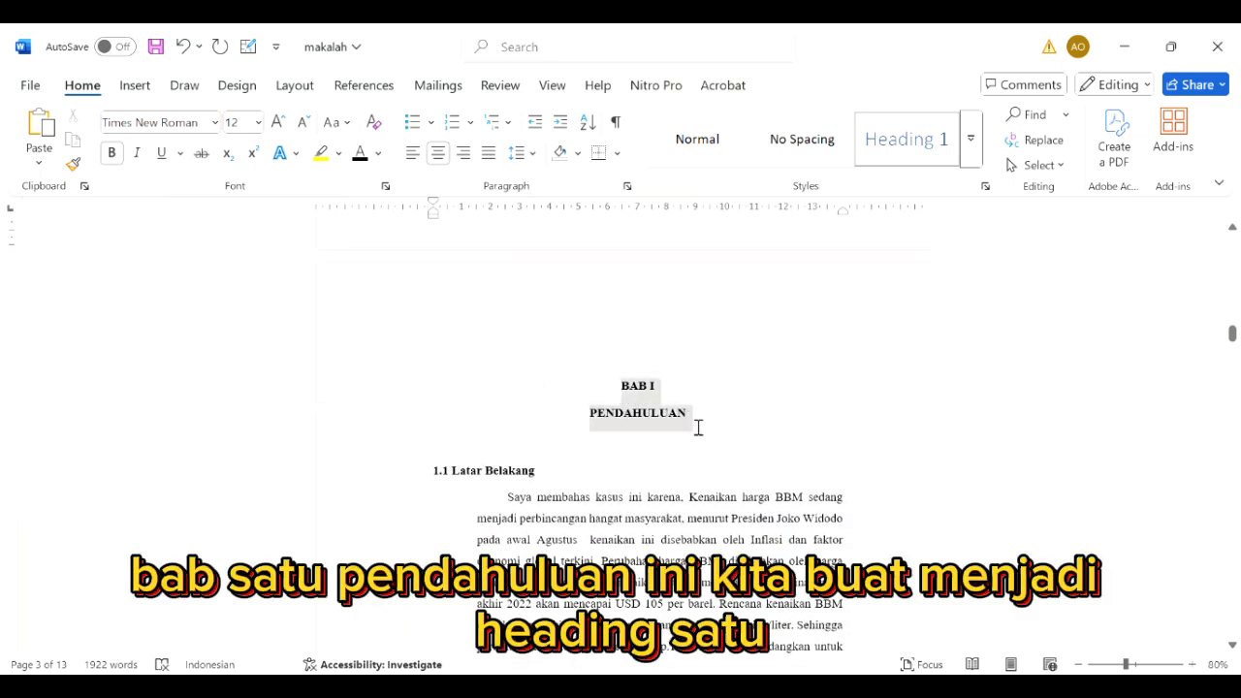
click(909, 143)
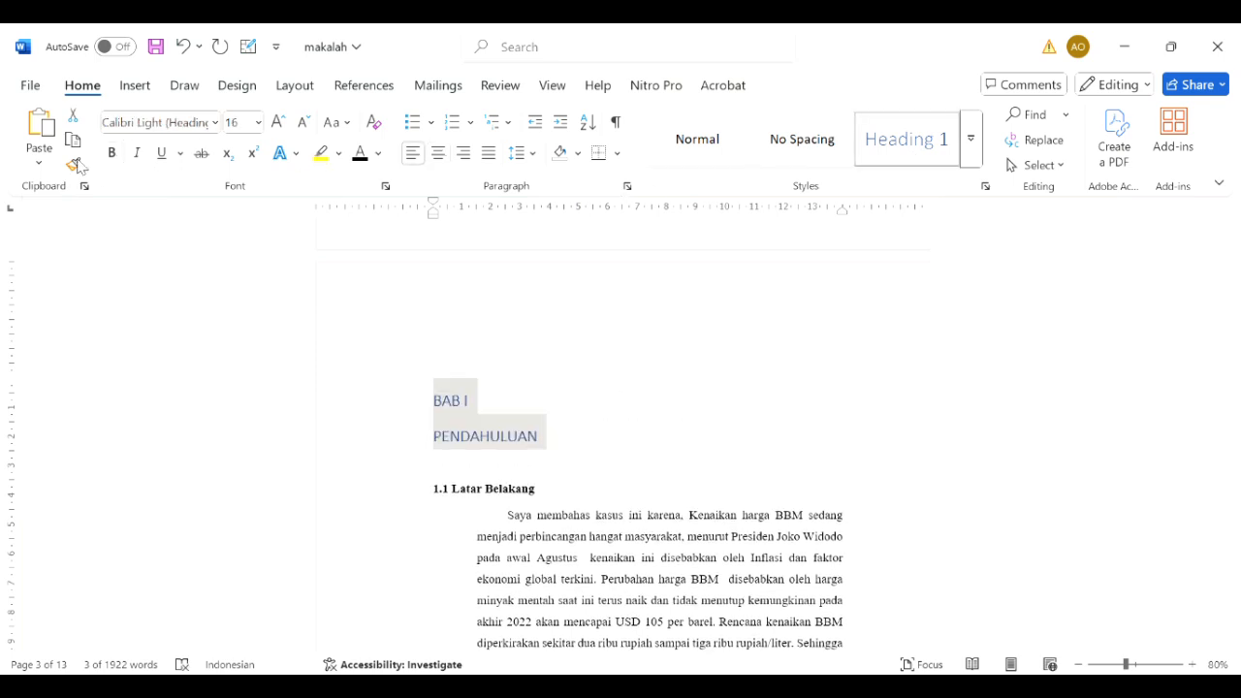
Format the "BAB I PENDAHULUAN" chapter title as bold Times New Roman, size 12, black and centred.
click(114, 153)
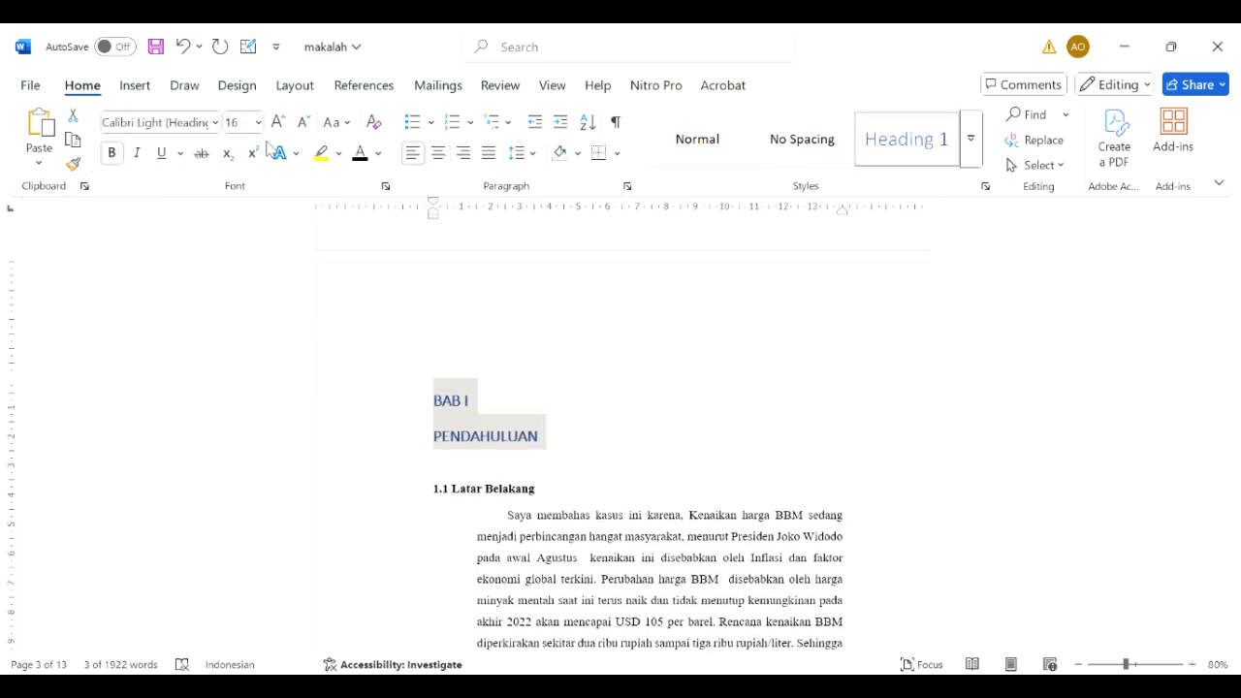
click(301, 124)
click(301, 124)
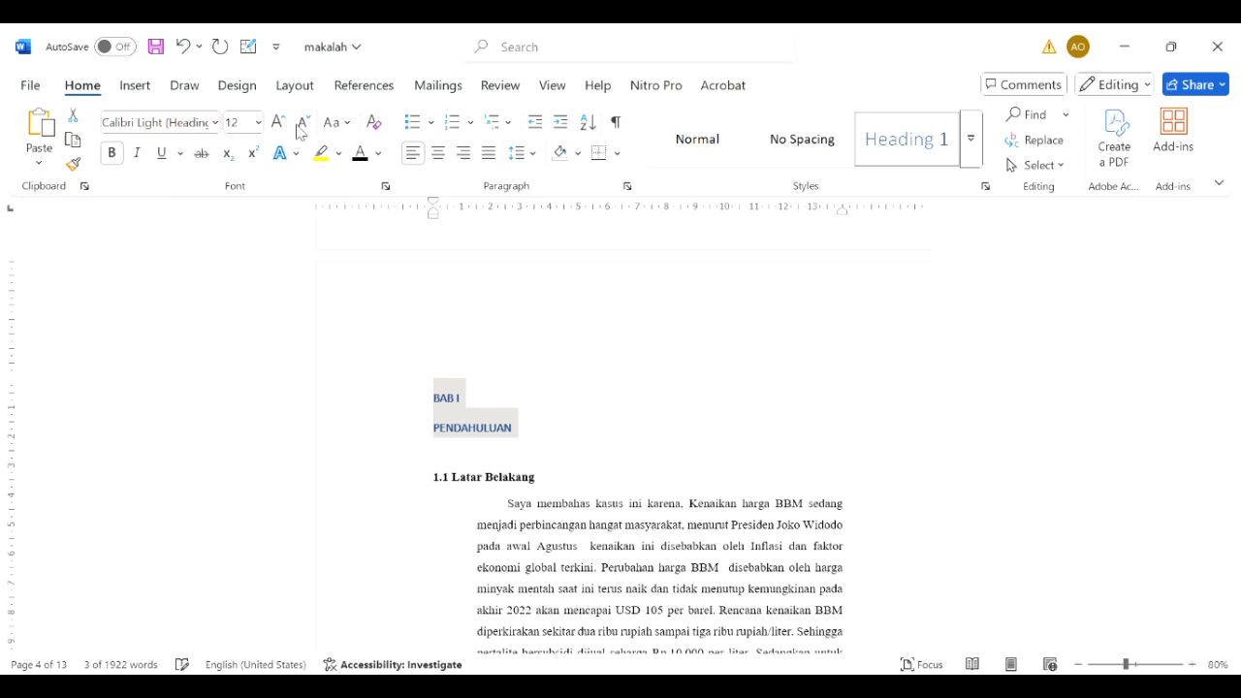
click(215, 124)
click(199, 251)
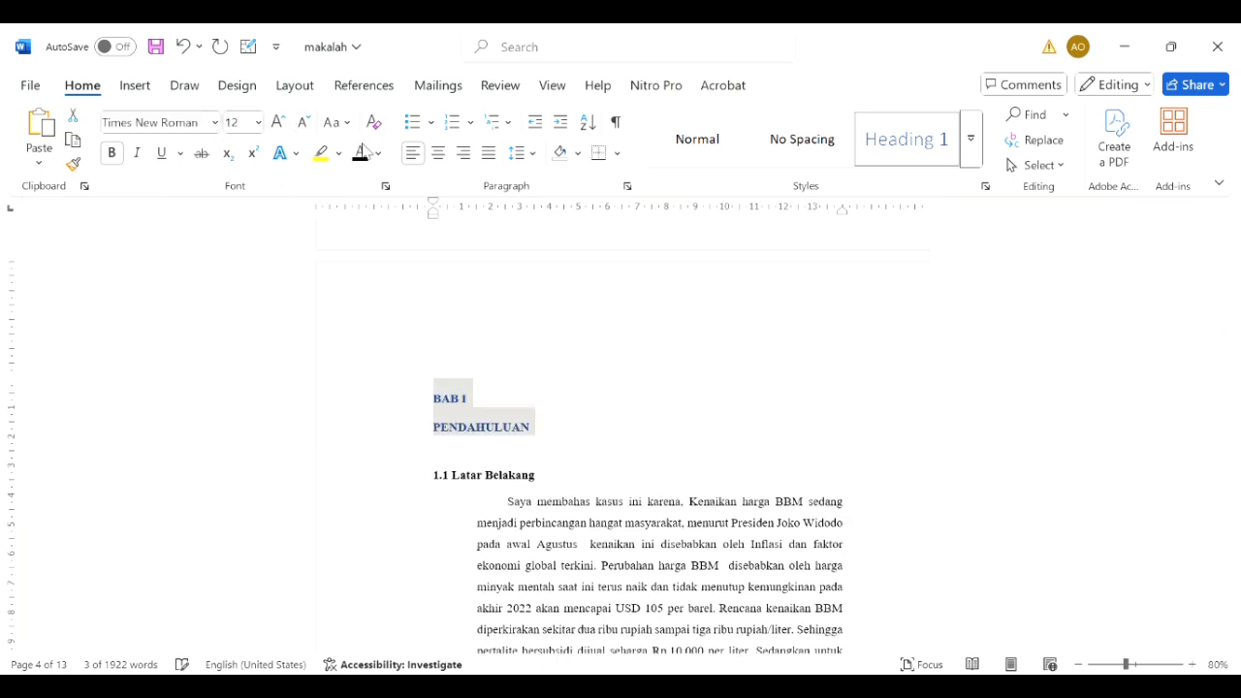
click(360, 156)
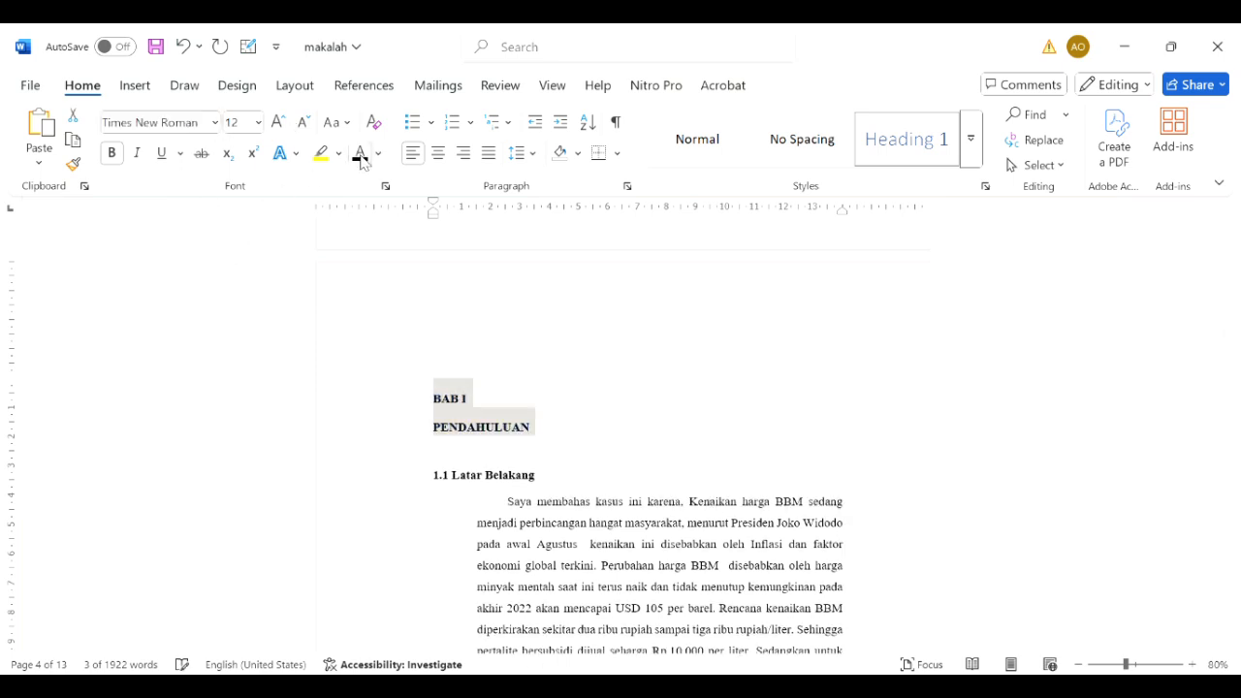
click(438, 153)
click(667, 477)
Apply the Heading 1 style to the two-line chapter title "BAB II PEMBAHASAN".
scroll(667, 476, down, 20)
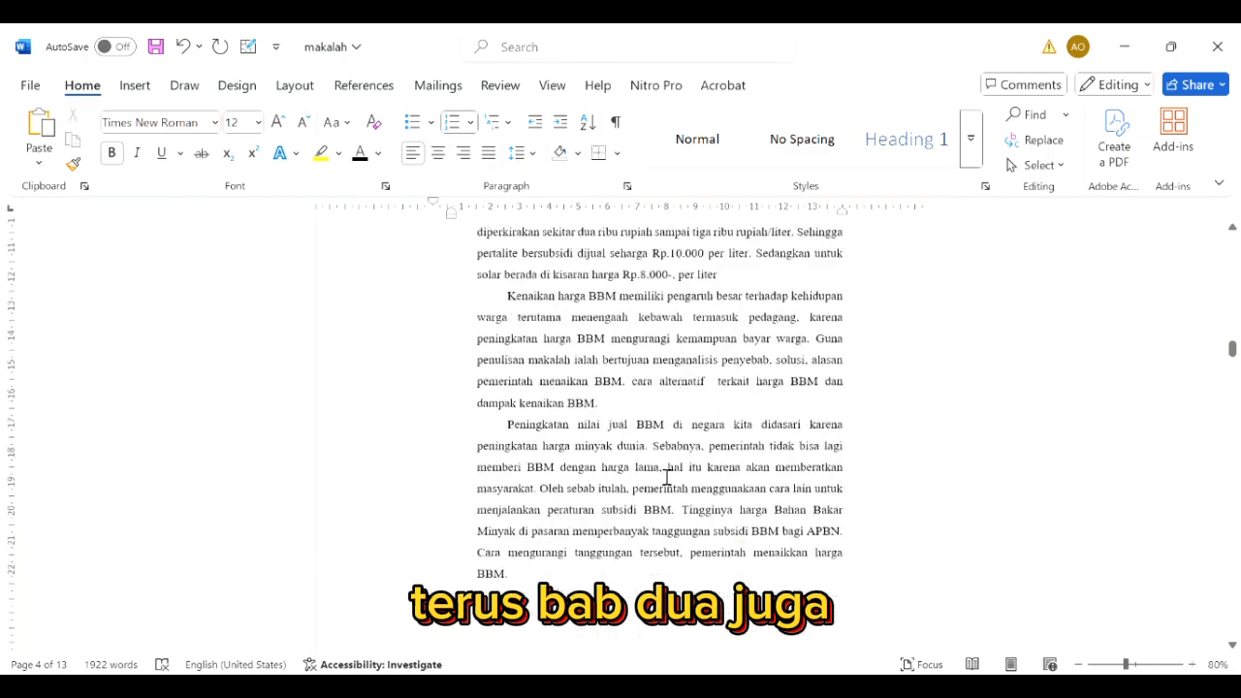
scroll(666, 477, down, 10)
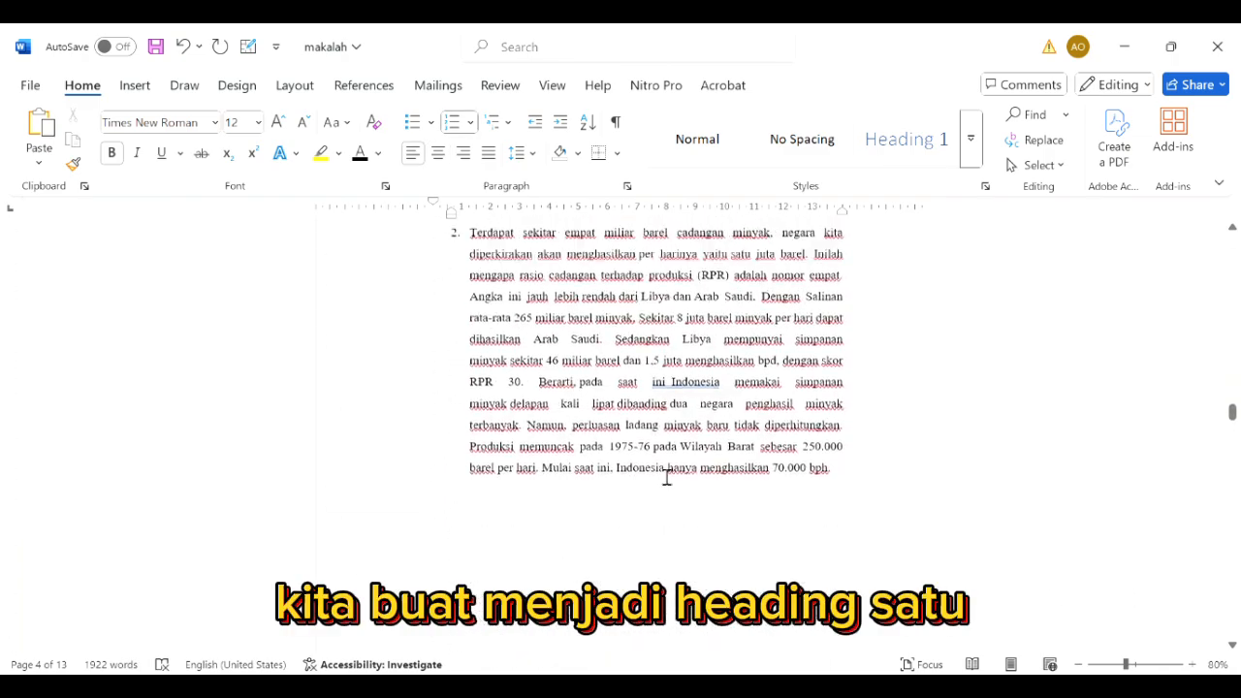
scroll(665, 479, up, 1)
drag(706, 466, 614, 436)
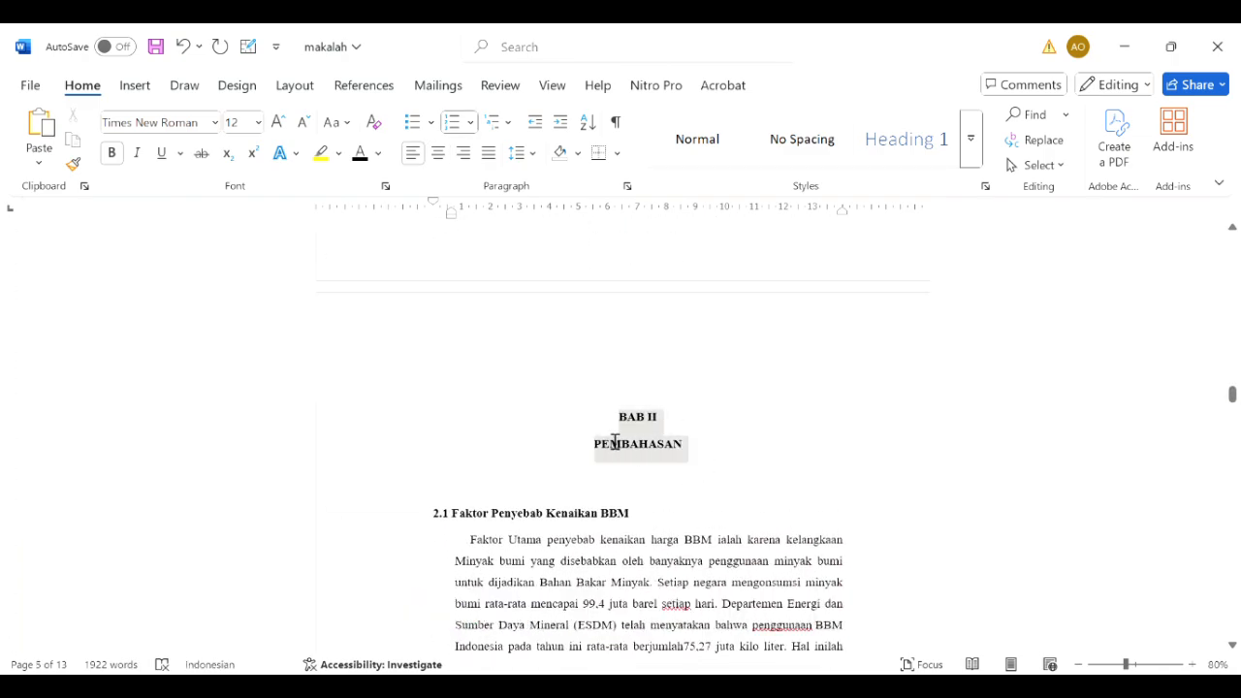
click(909, 161)
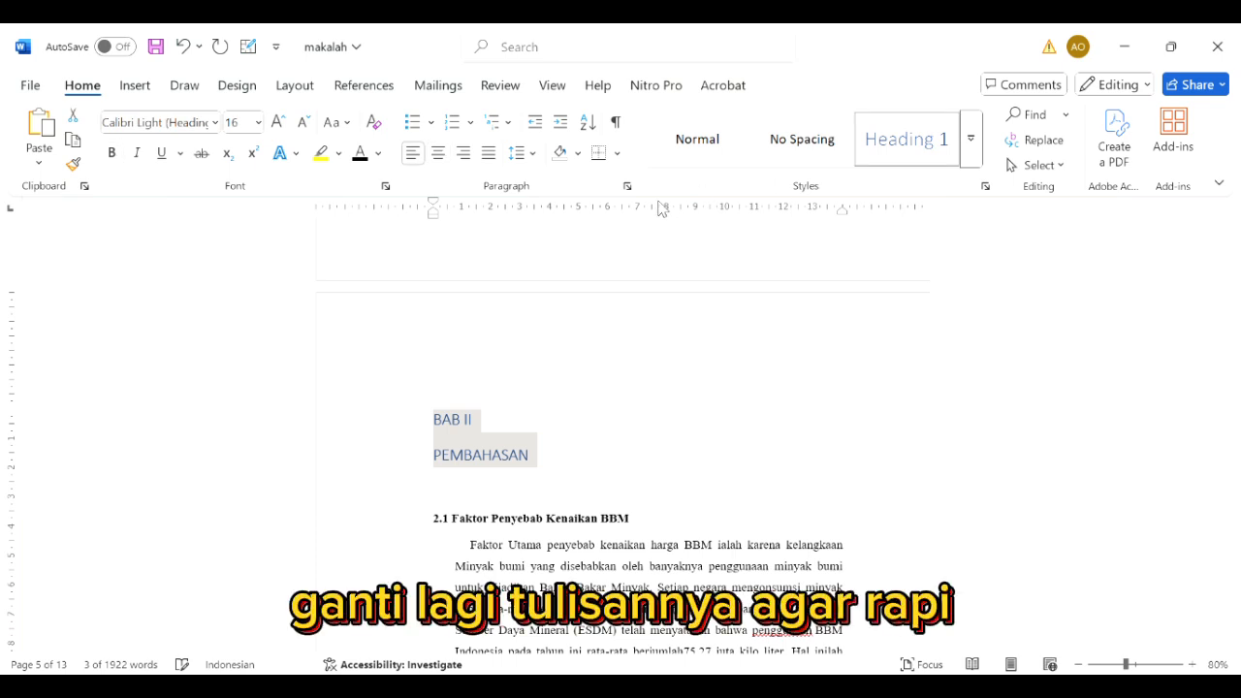
Format the "BAB II PEMBAHASAN" chapter title as bold Times New Roman, size 12, black and centred.
click(112, 155)
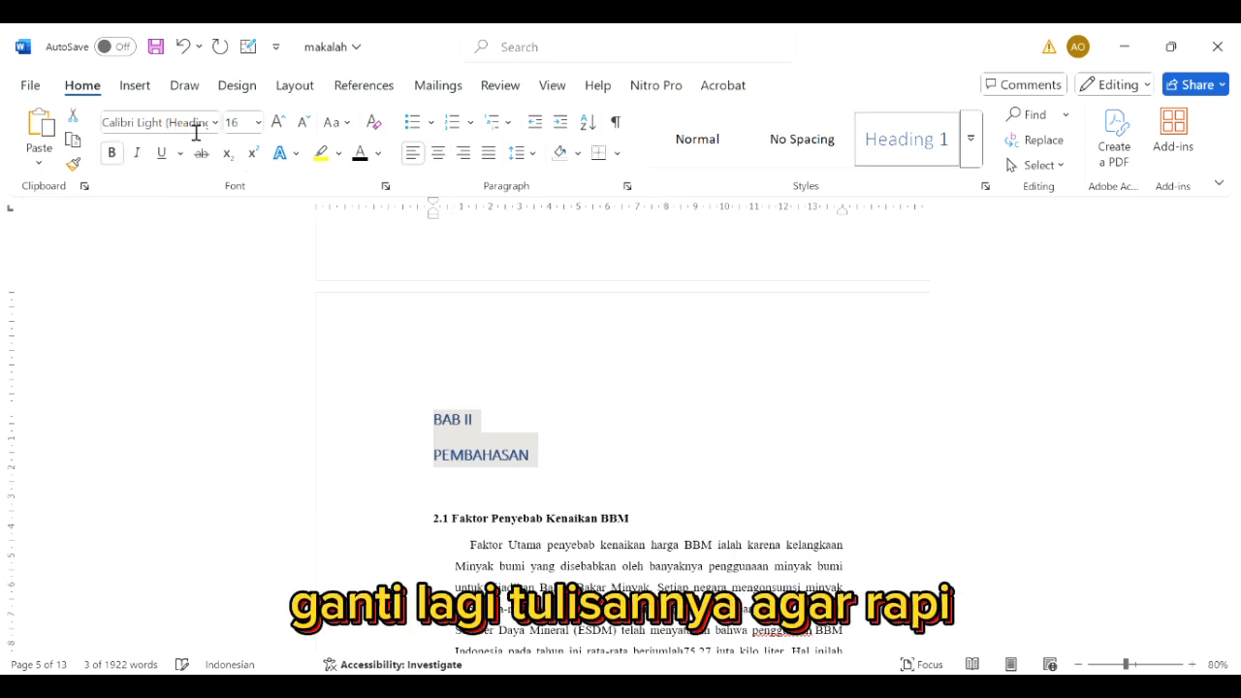
click(213, 125)
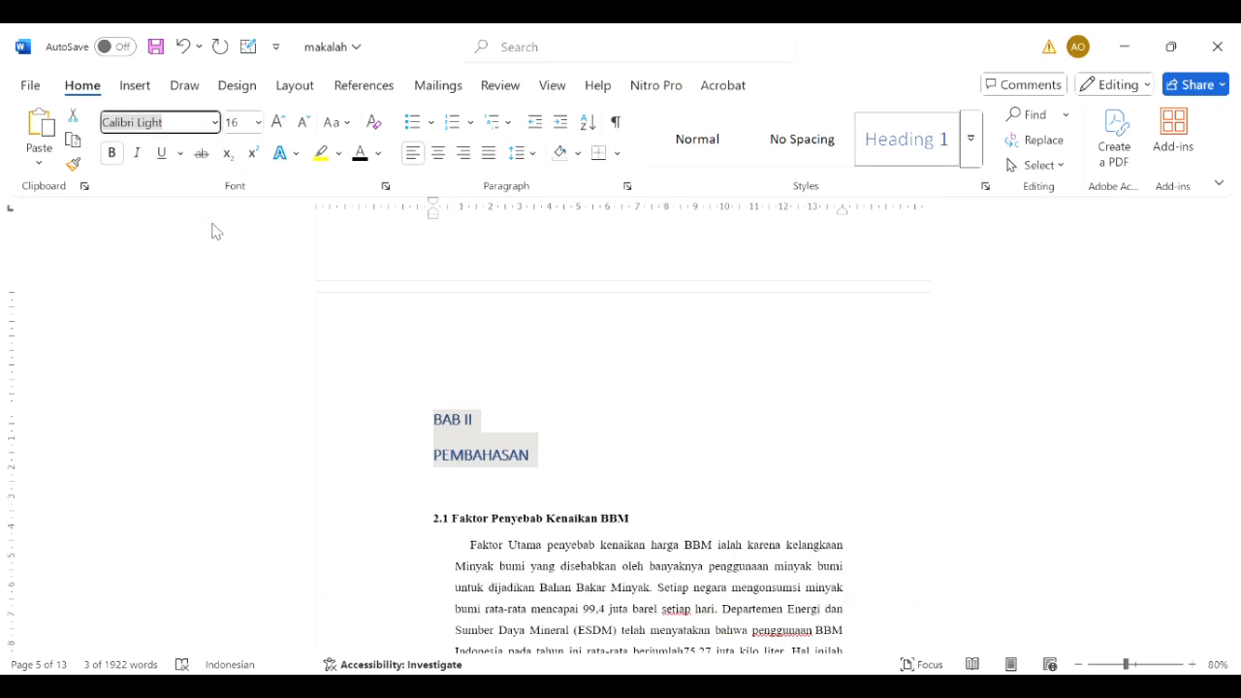
text(Times New Roman)
key(Return)
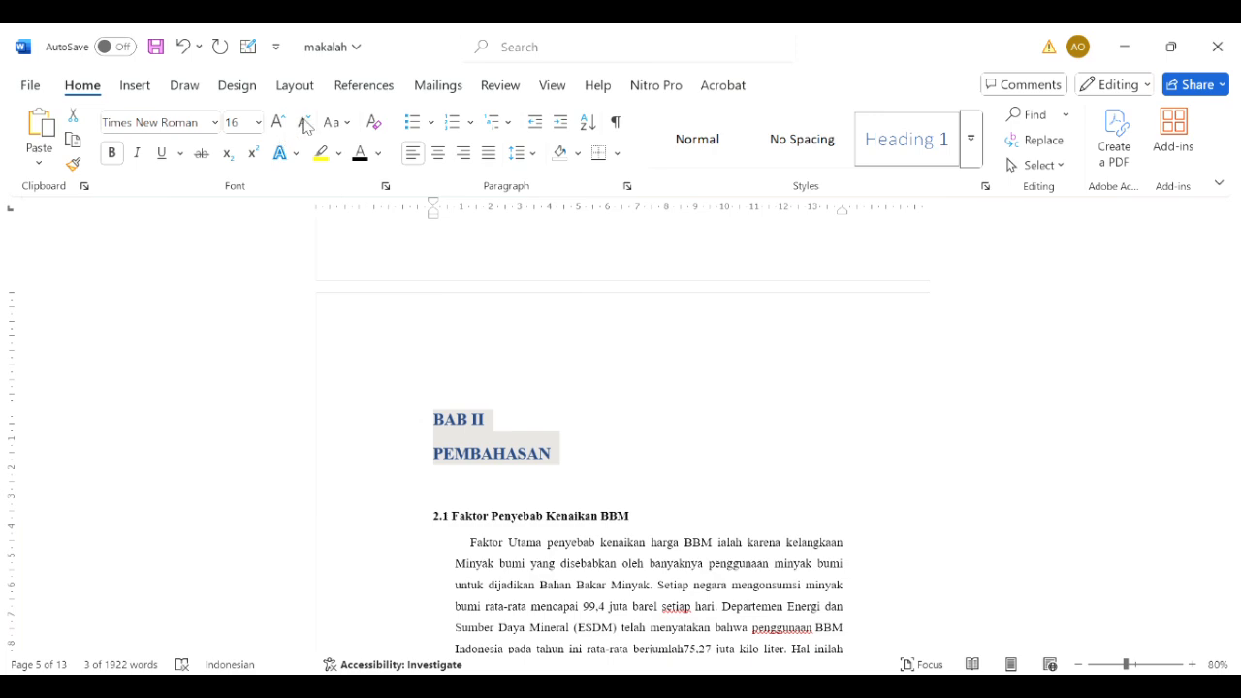
click(303, 123)
click(304, 124)
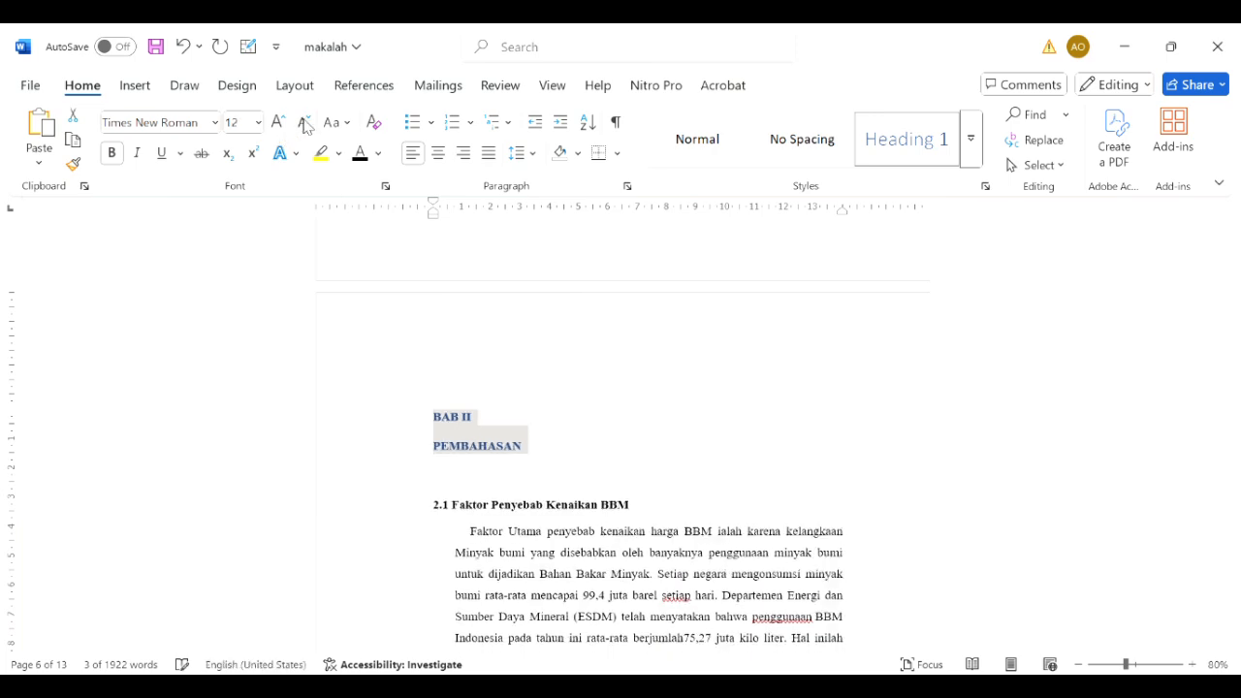
click(359, 153)
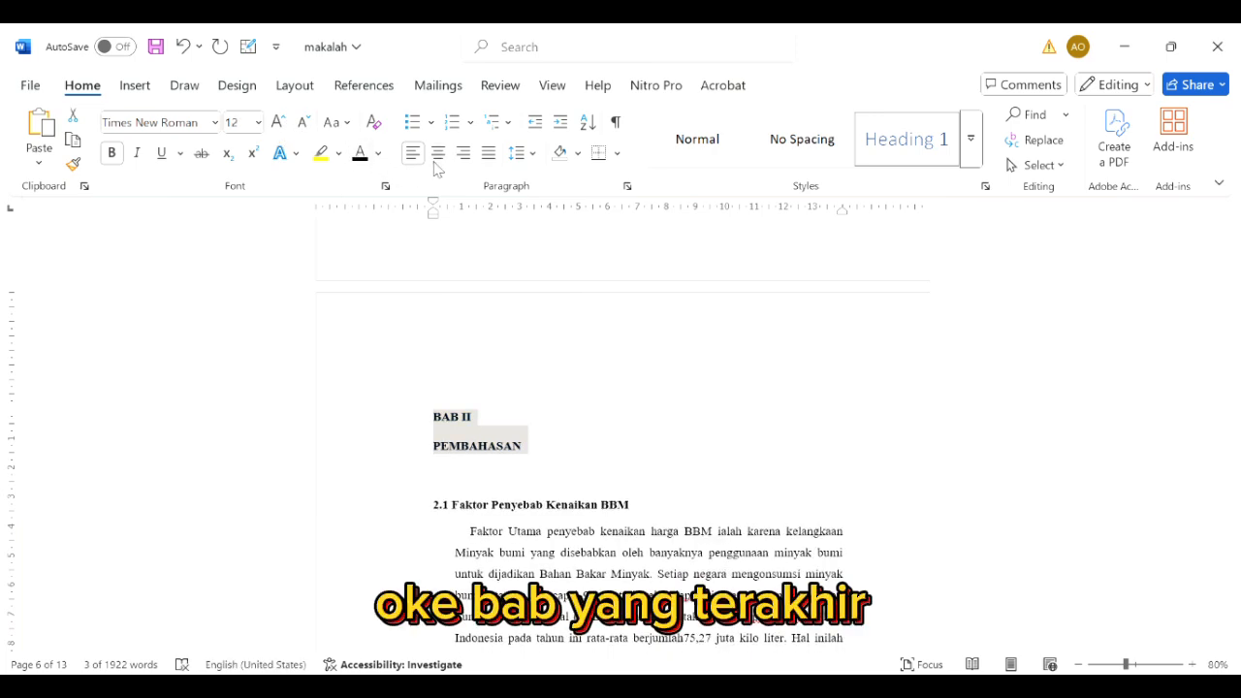
click(439, 153)
click(632, 436)
Apply the Heading 1 style to the two-line chapter title "BAB III PENUTUP".
scroll(641, 441, down, 3)
scroll(641, 441, down, 15)
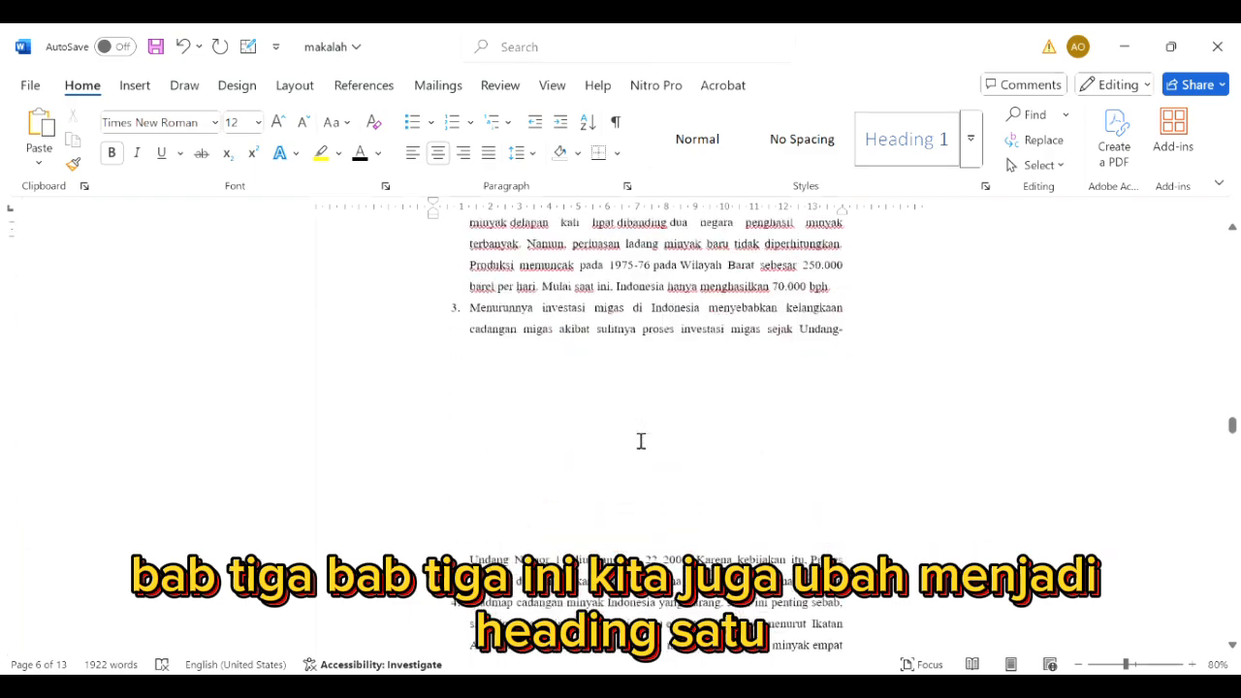
scroll(640, 441, down, 15)
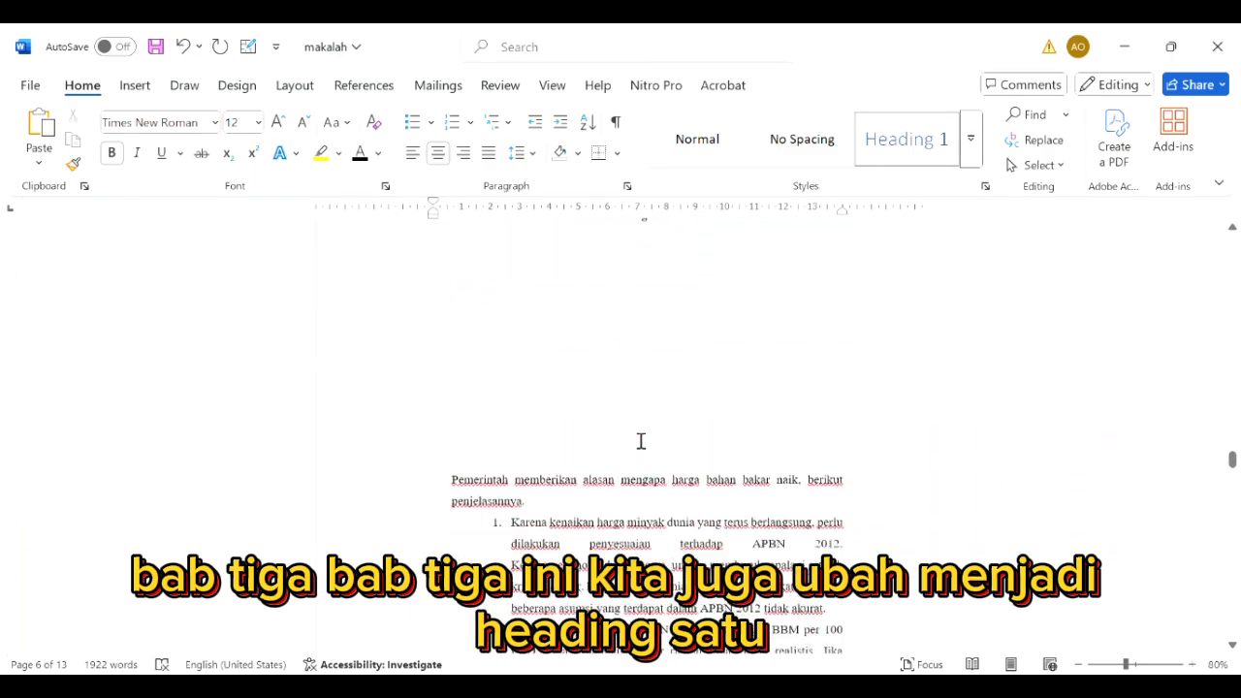
scroll(641, 441, down, 15)
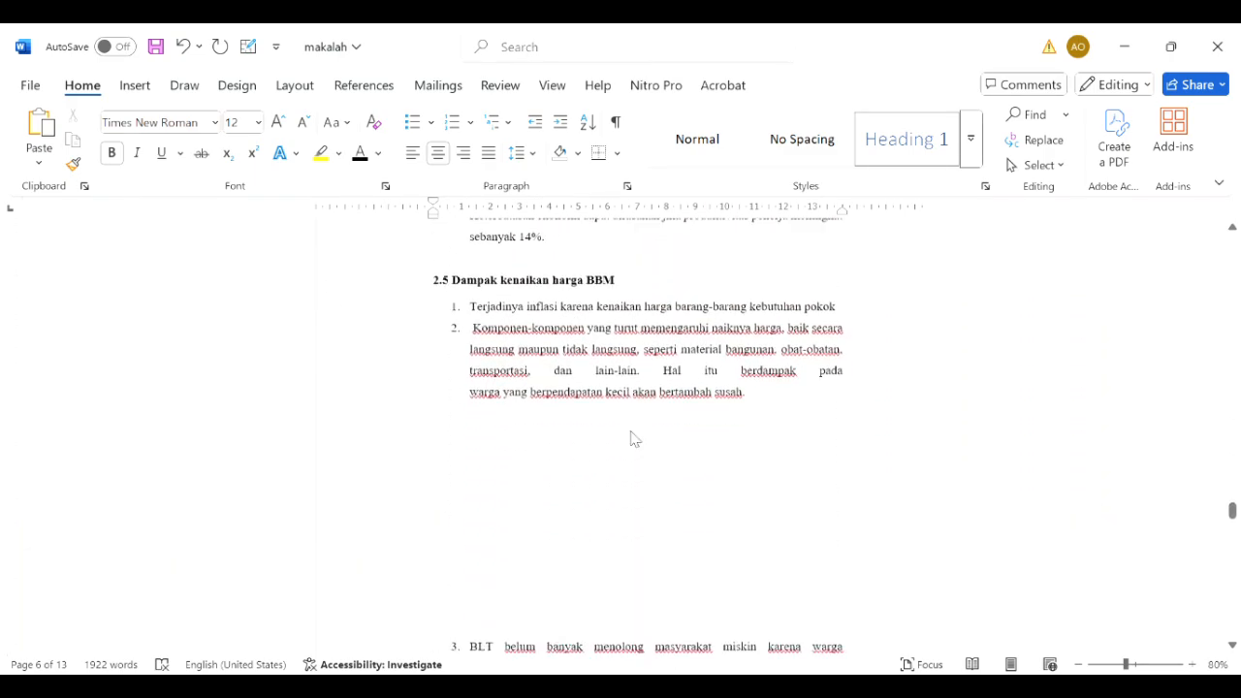
scroll(641, 441, up, 1)
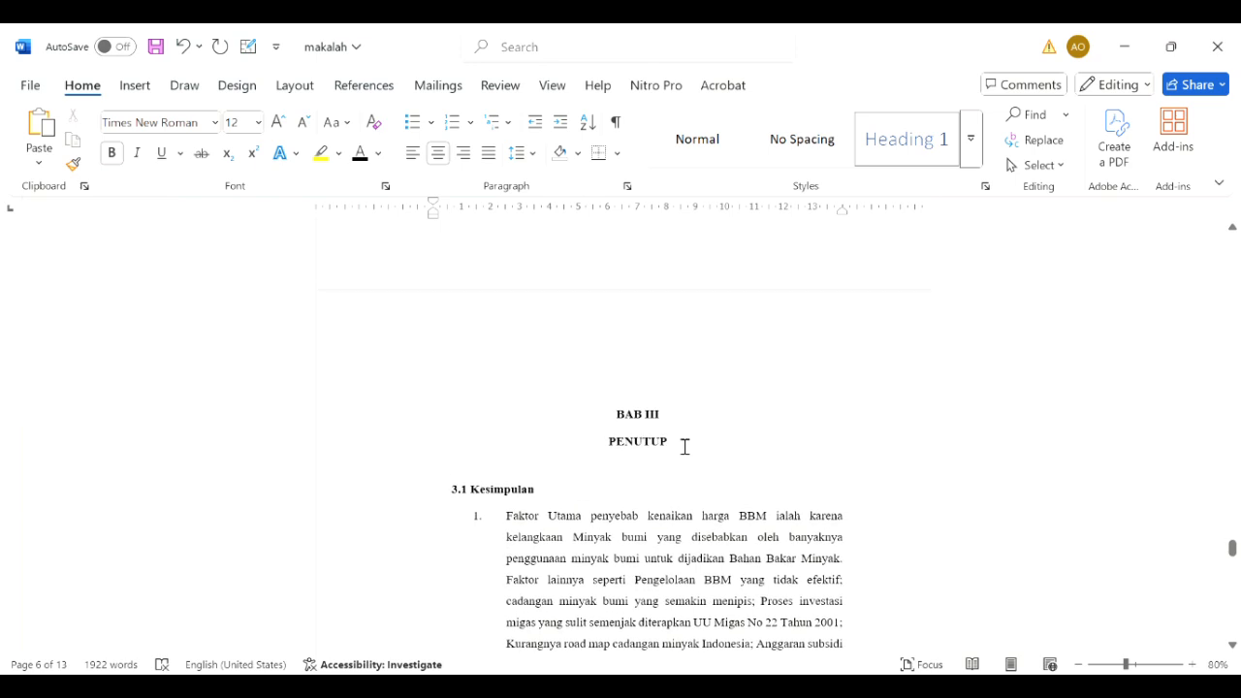
drag(687, 450, 619, 412)
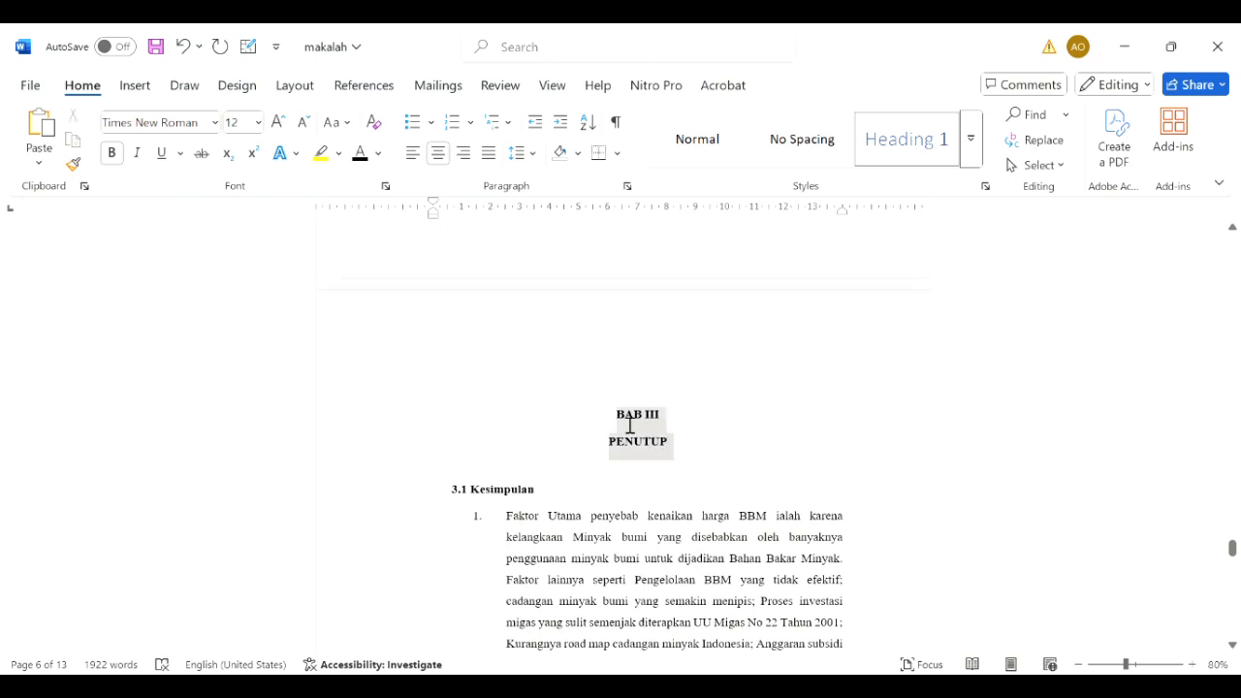
click(869, 165)
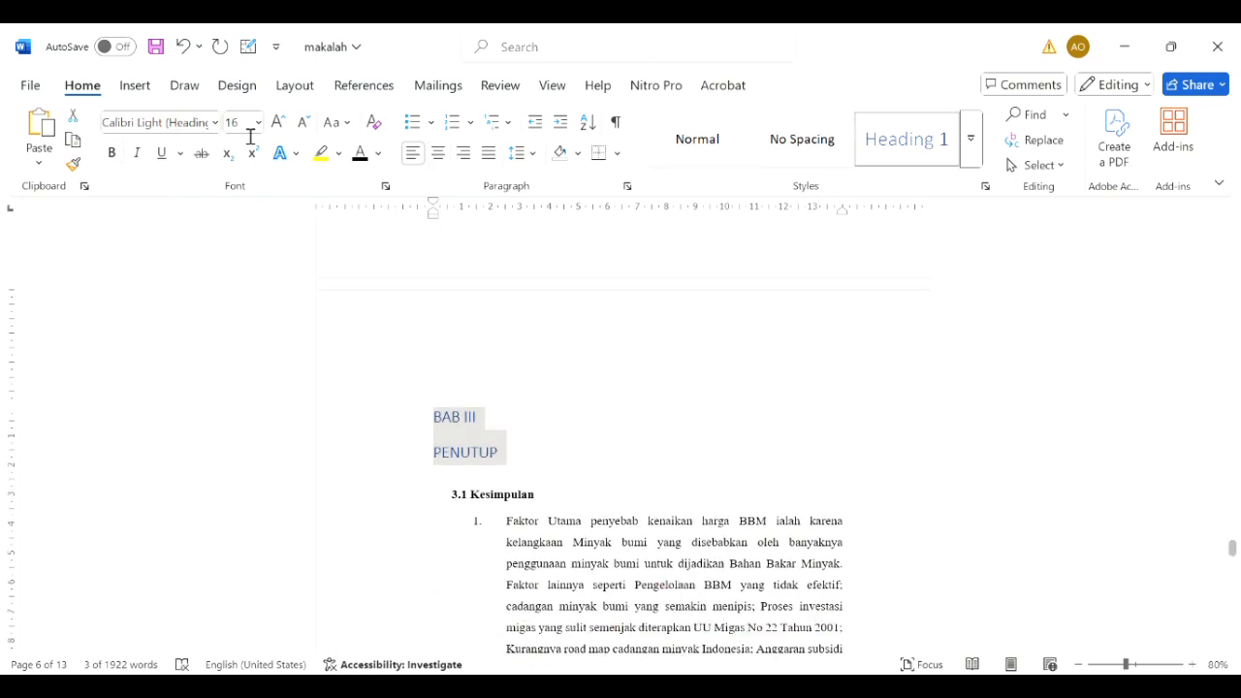
Format the "BAB III PENUTUP" chapter title as Times New Roman, size 12, black, bold and centred.
click(217, 129)
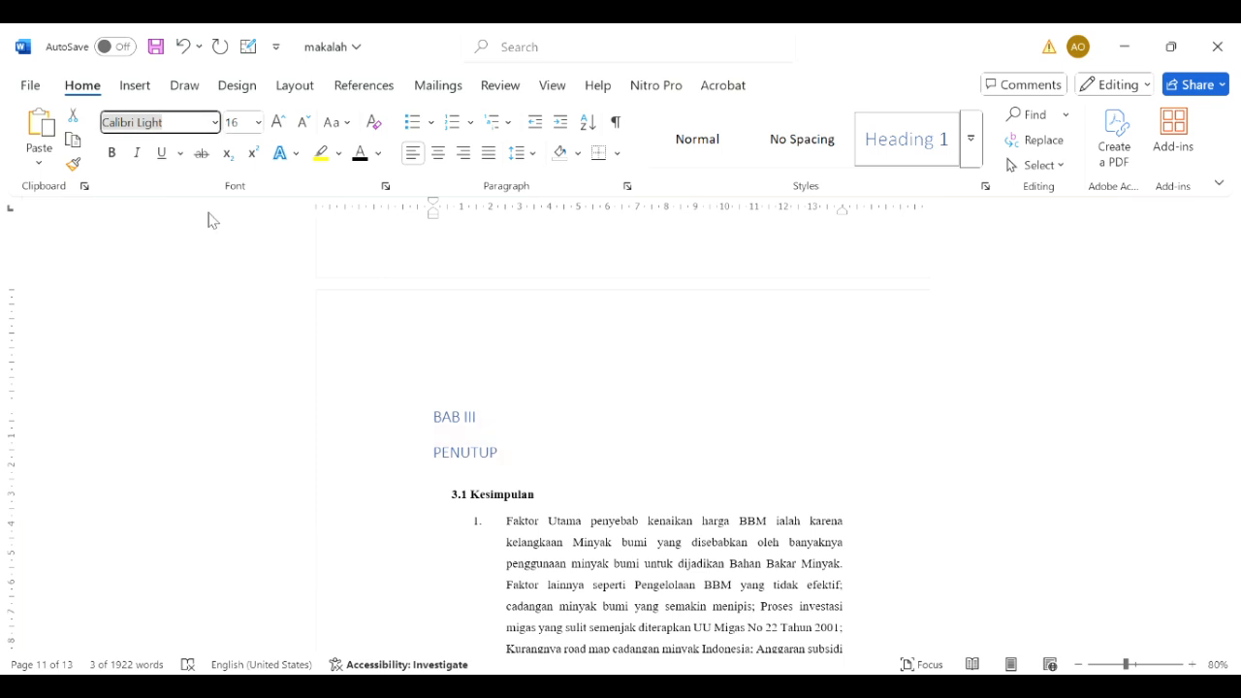
text(Times New Roman)
key(Return)
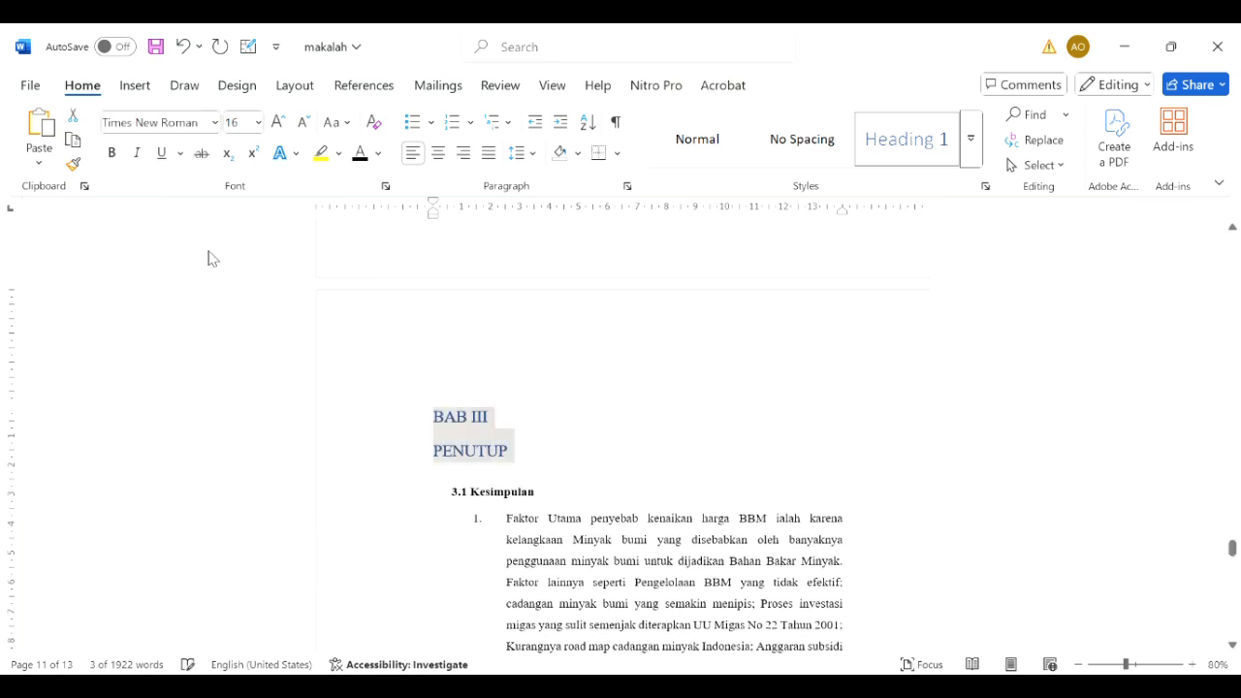
click(303, 127)
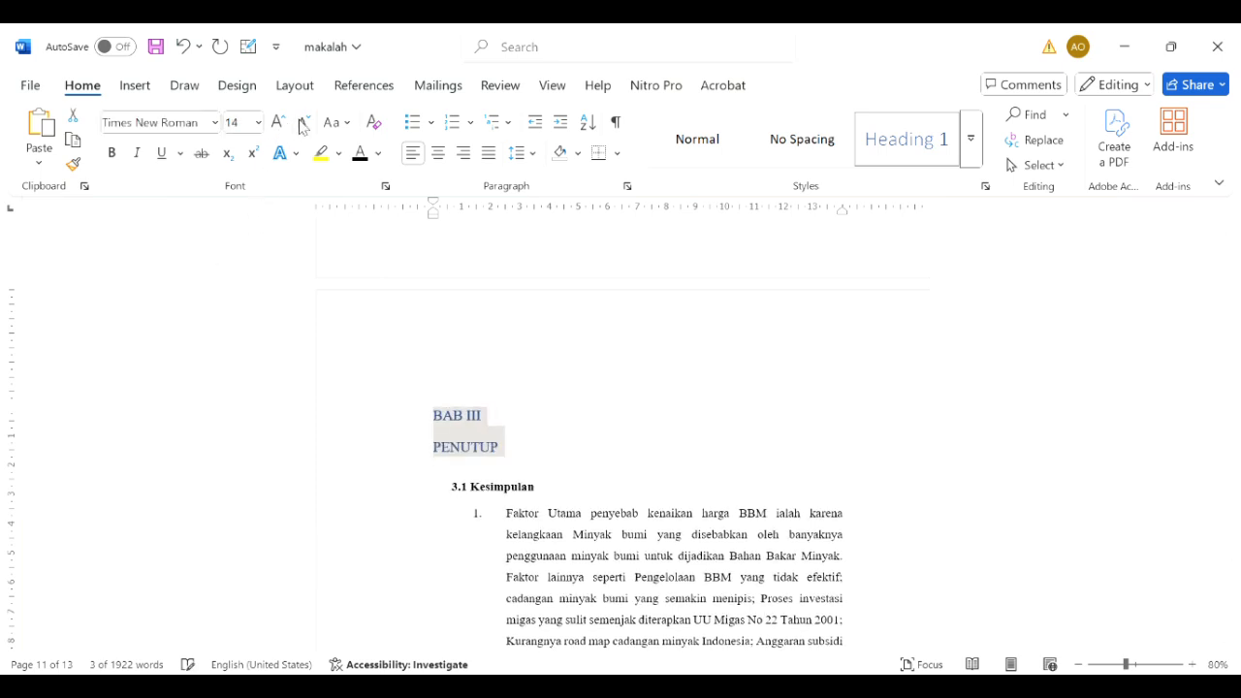
click(302, 127)
click(302, 127)
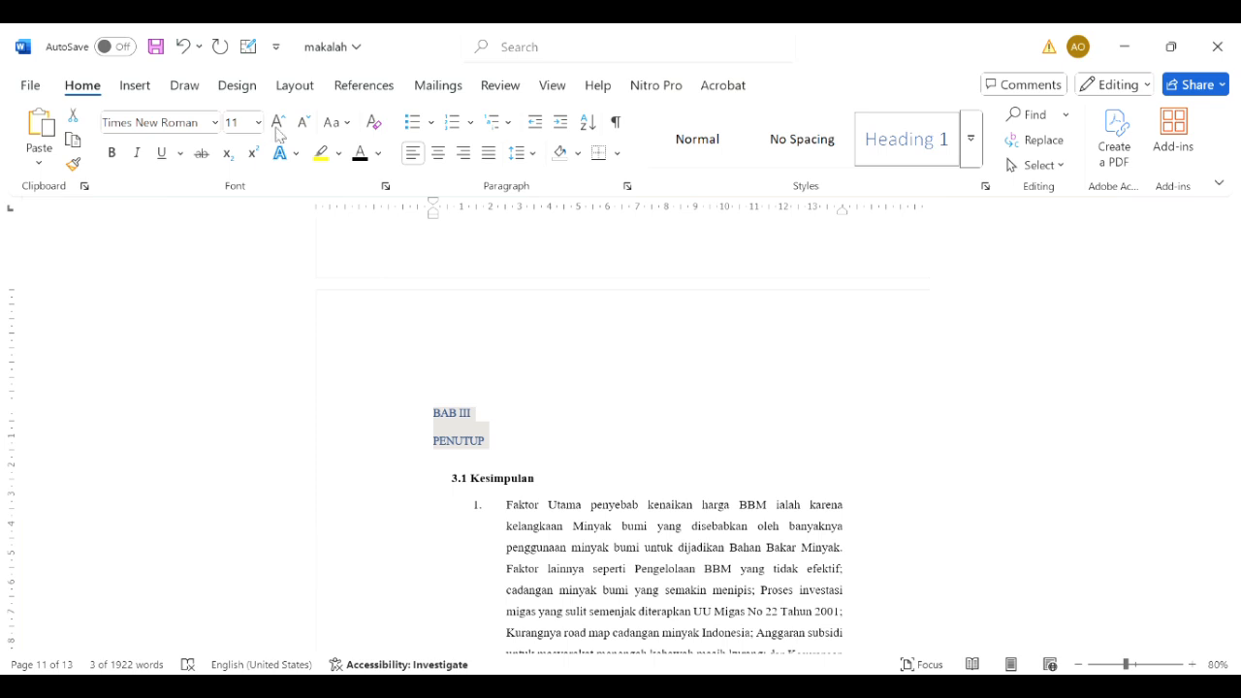
click(278, 130)
click(361, 157)
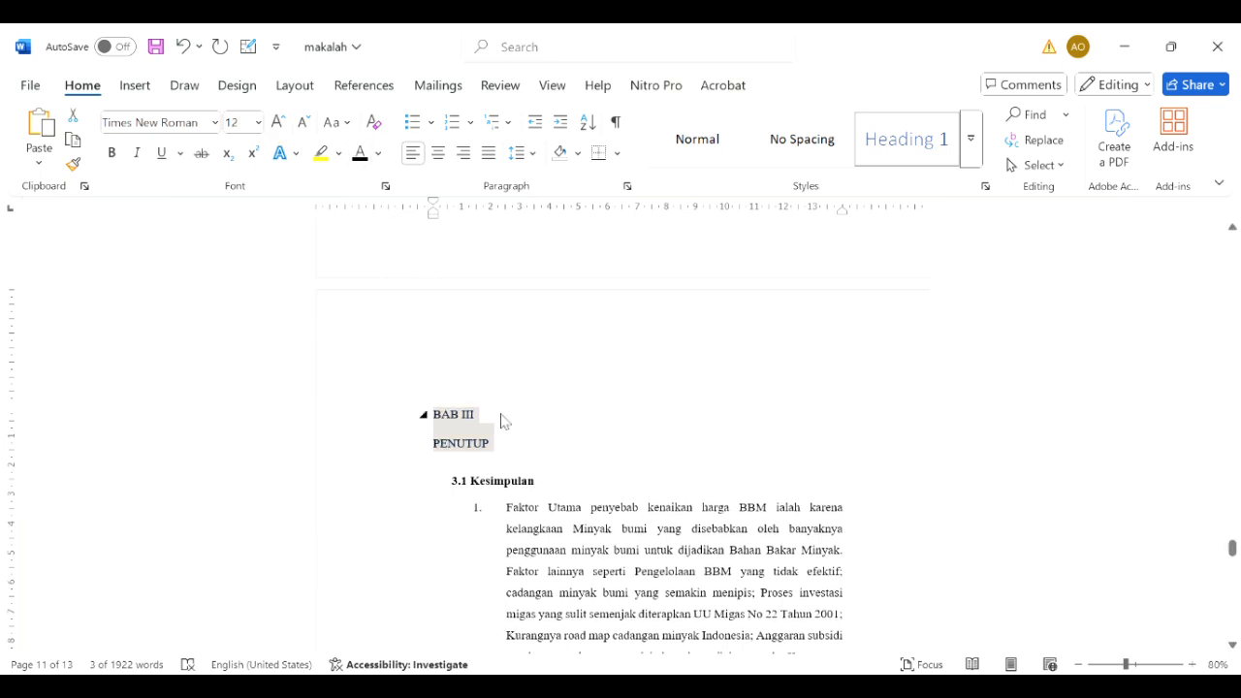
key(ctrl+b)
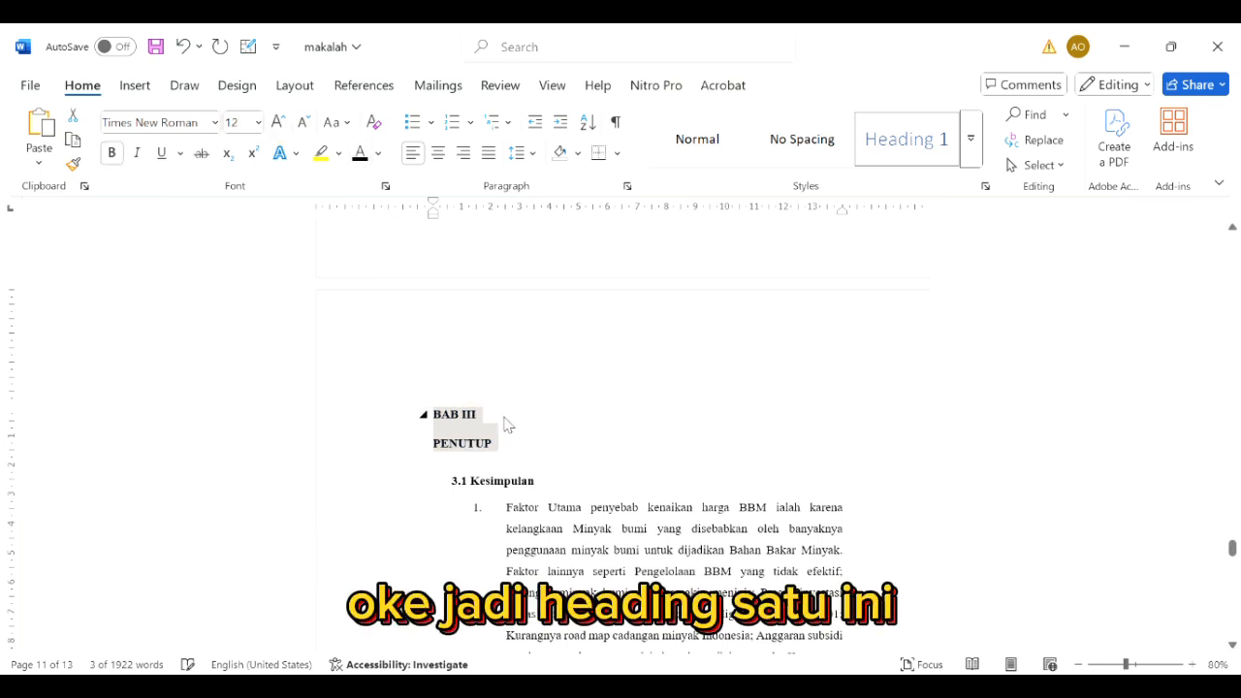
click(441, 158)
Apply the Heading 1 style to the "DAFTAR PUSTAKA" title above the reference list.
scroll(650, 452, down, 10)
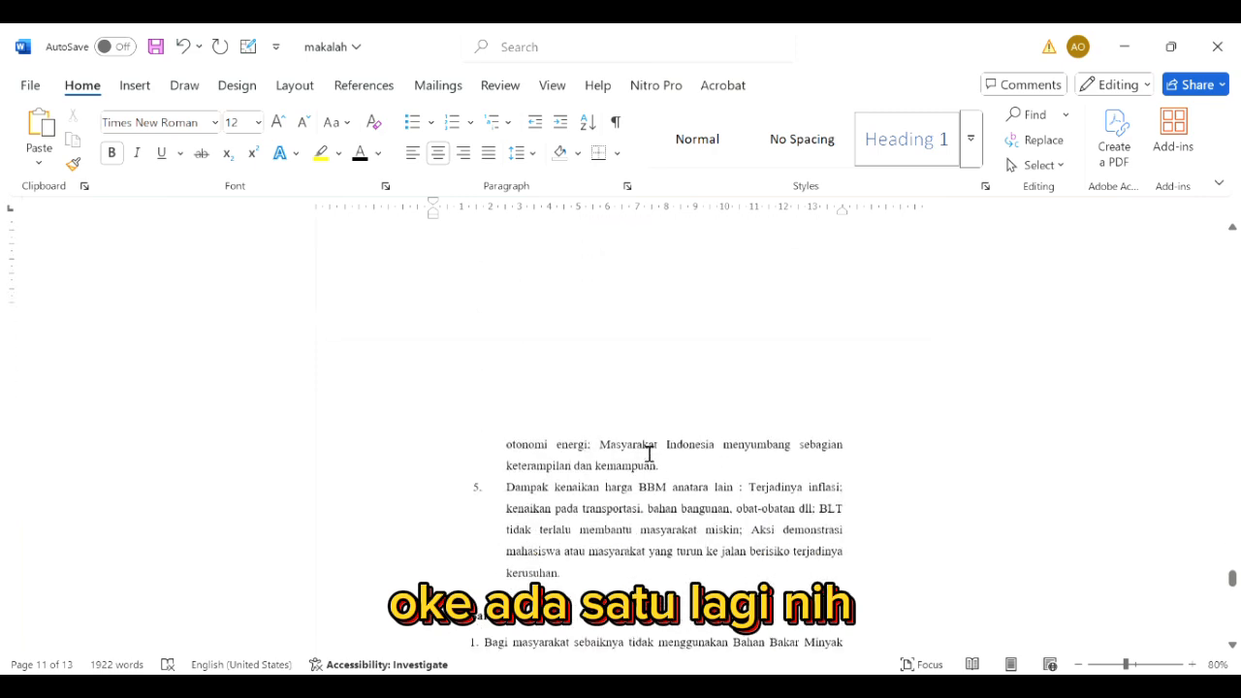
scroll(650, 454, down, 15)
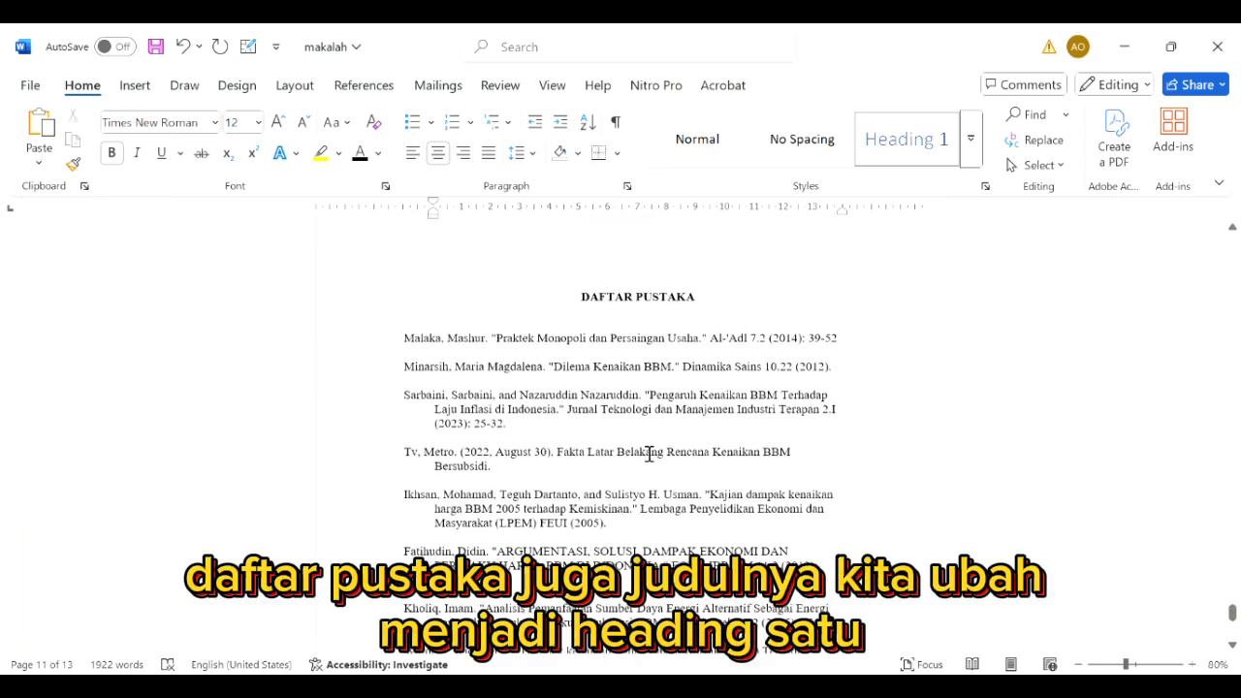
scroll(697, 438, up, 3)
drag(715, 422, 588, 430)
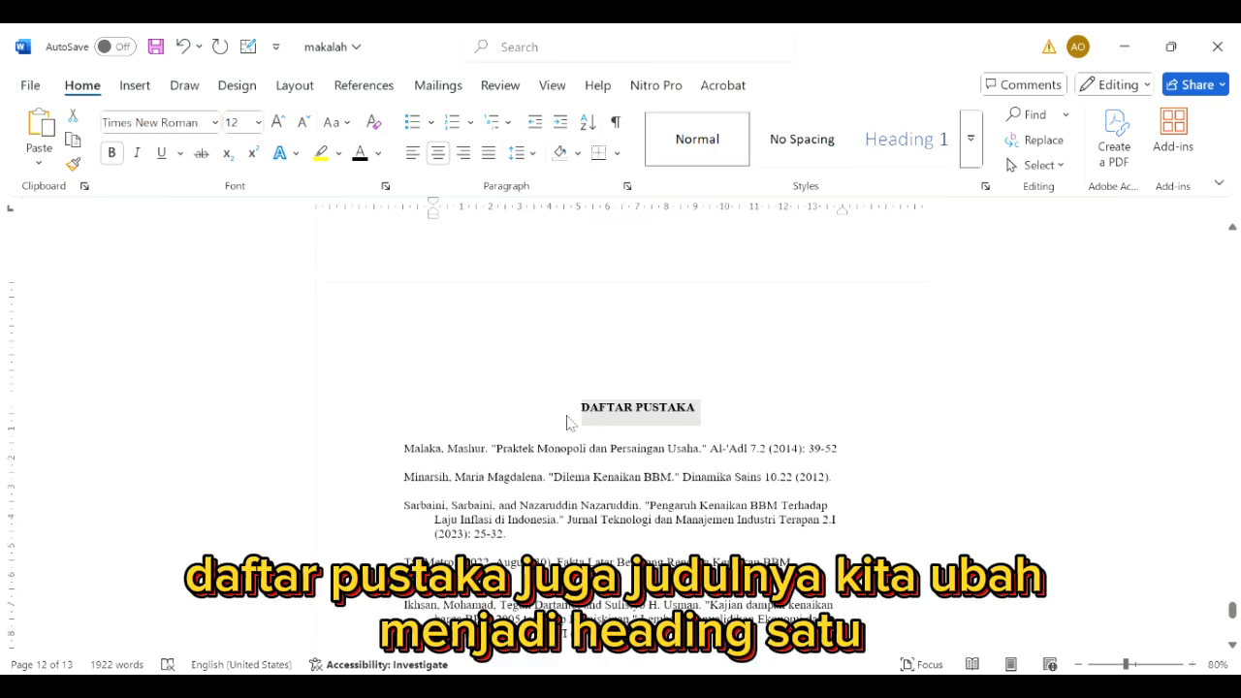
click(904, 141)
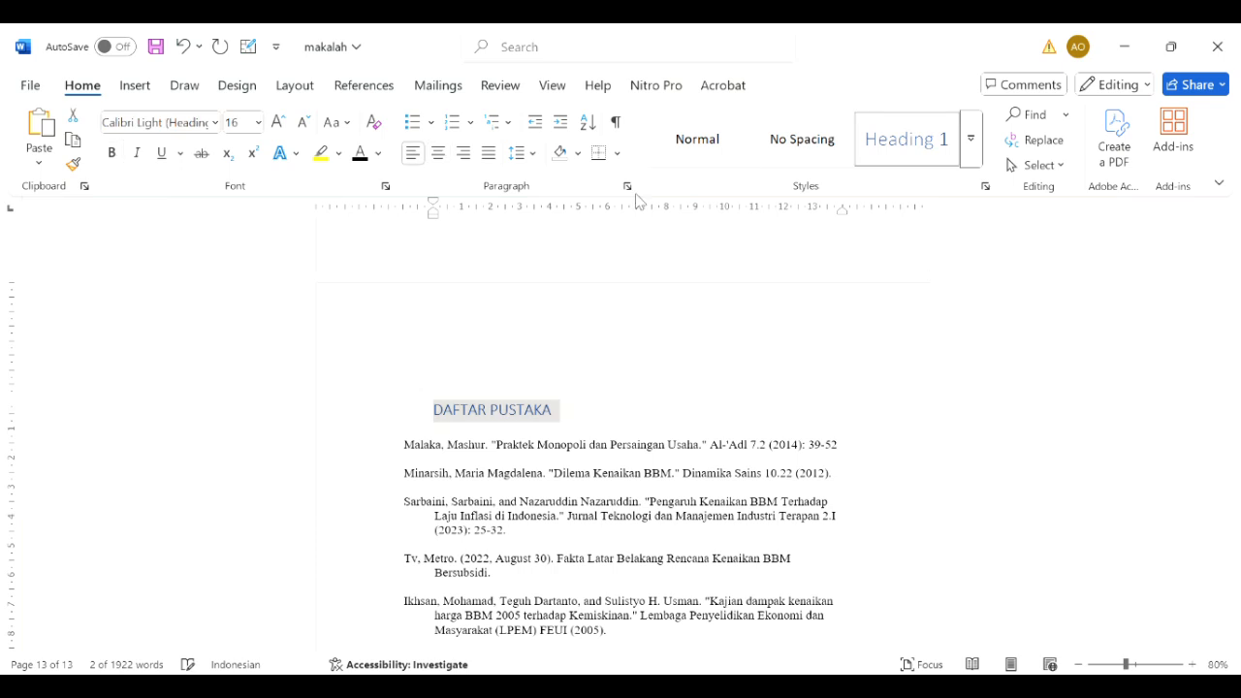
Format the "DAFTAR PUSTAKA" heading as black Times New Roman, size 12, bold and centred.
click(357, 155)
click(215, 124)
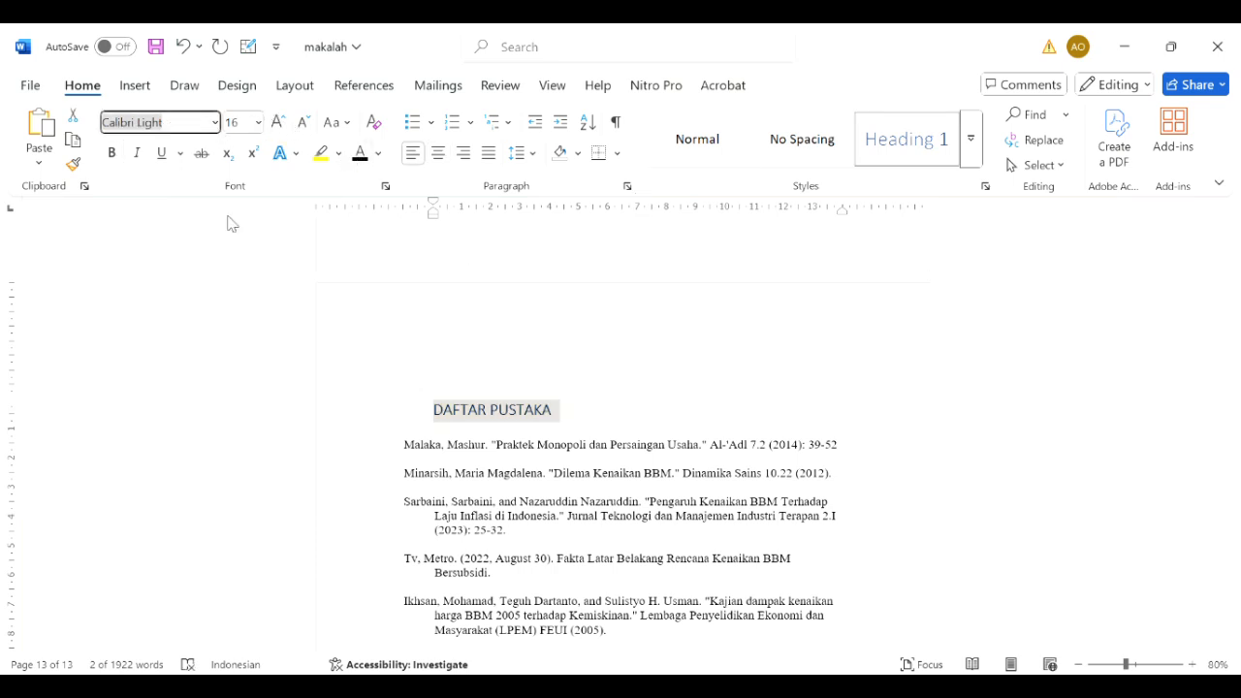
click(243, 259)
click(303, 123)
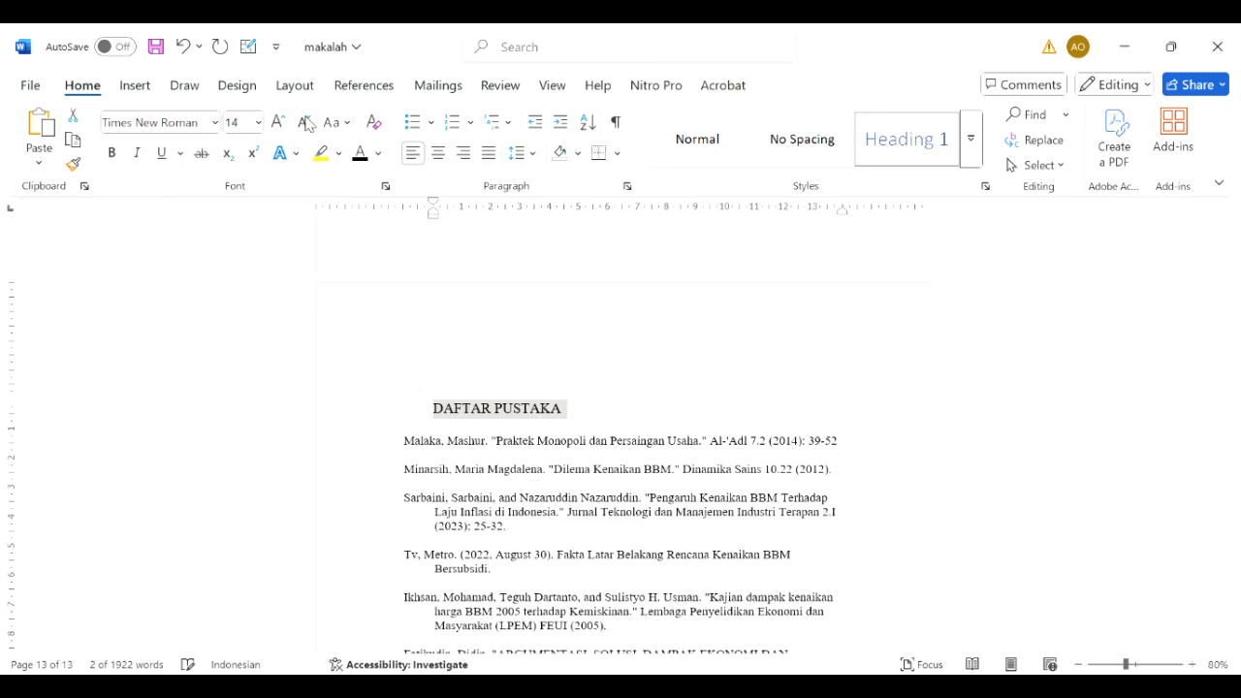
click(303, 123)
click(112, 153)
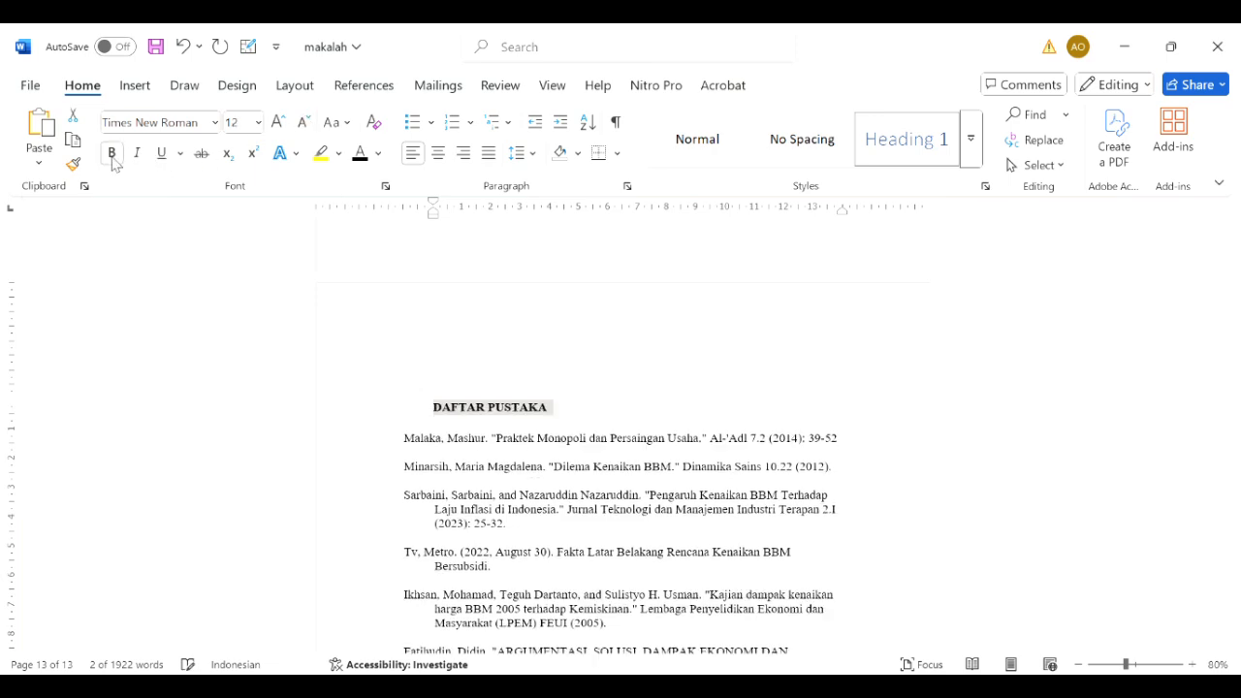
click(438, 153)
click(692, 343)
Look back through the paper from the reference list to the BAB I chapter to locate the sub-chapter titles.
scroll(697, 345, down, 5)
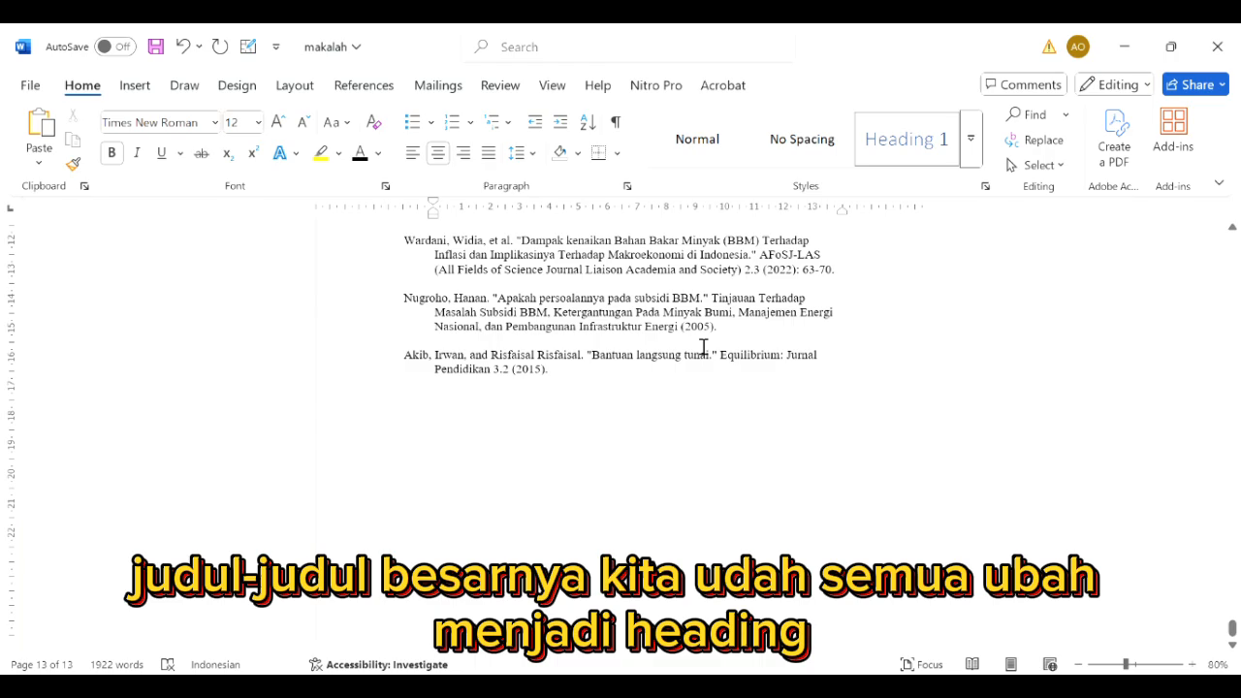
scroll(703, 346, up, 15)
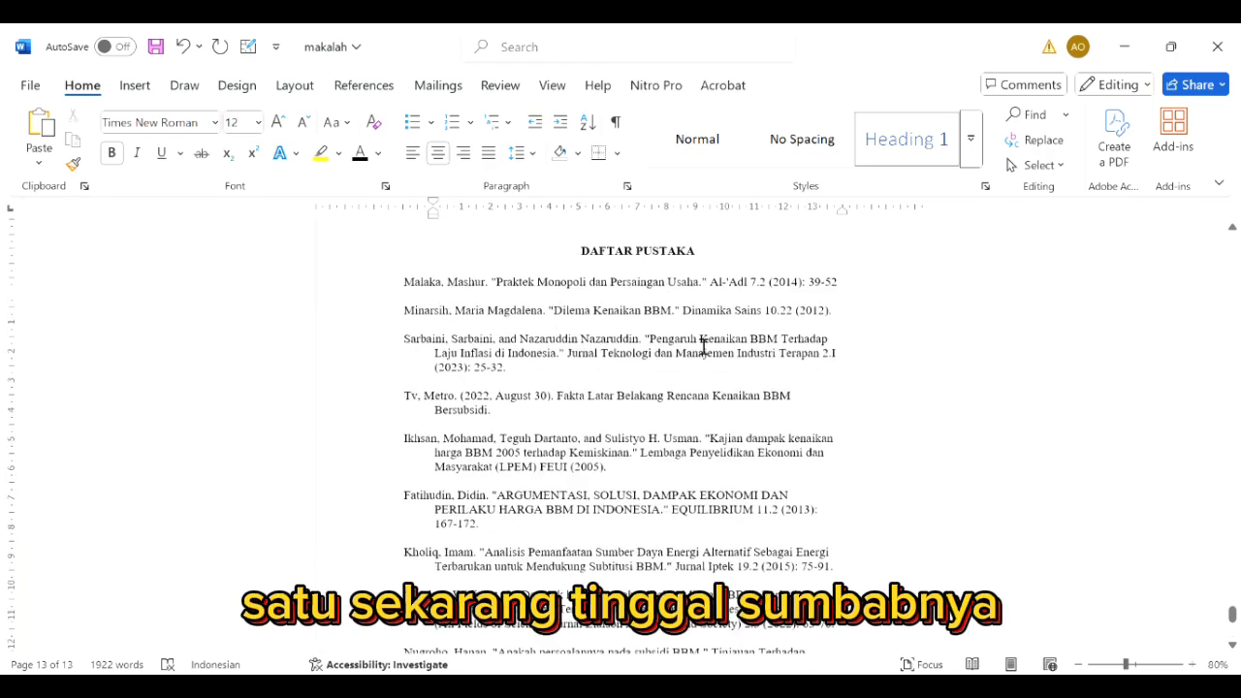
scroll(703, 347, up, 20)
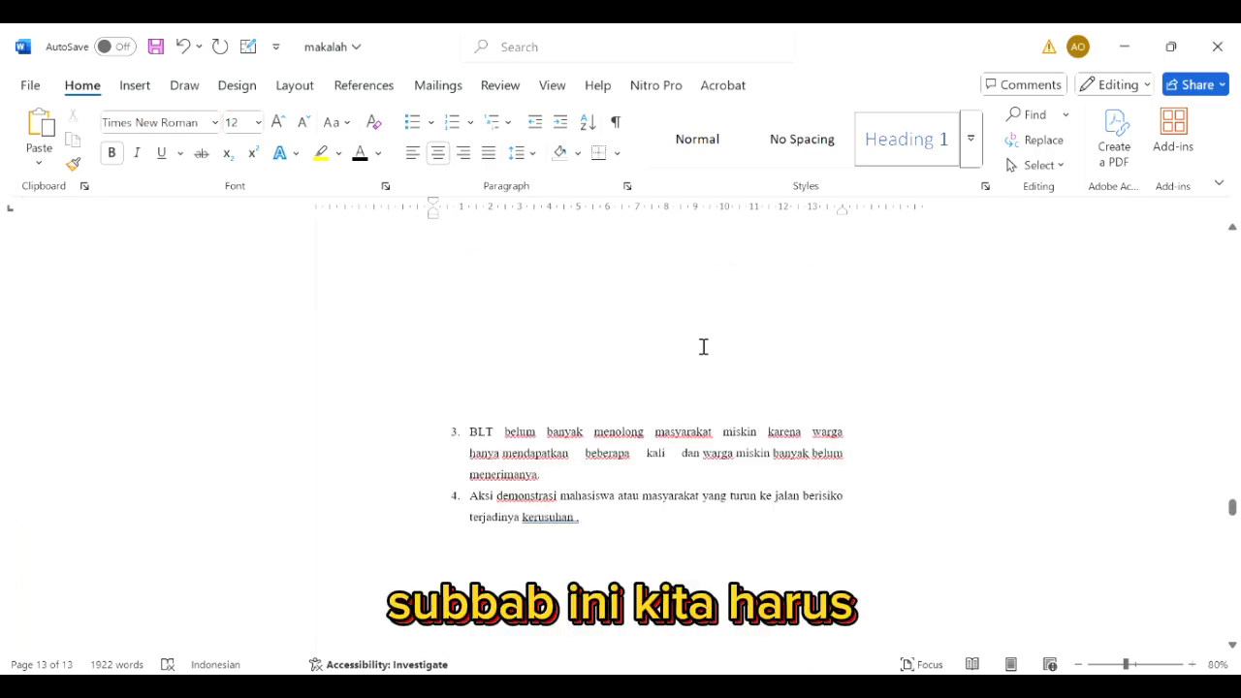
scroll(703, 347, up, 20)
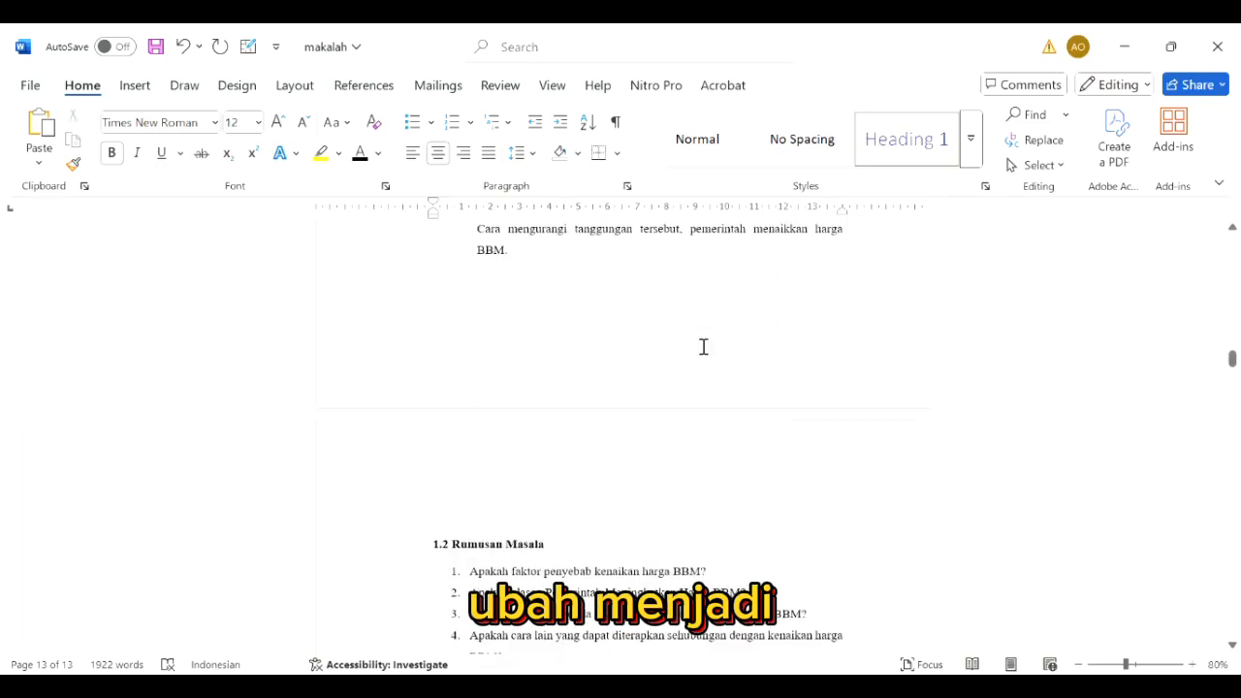
scroll(704, 347, up, 20)
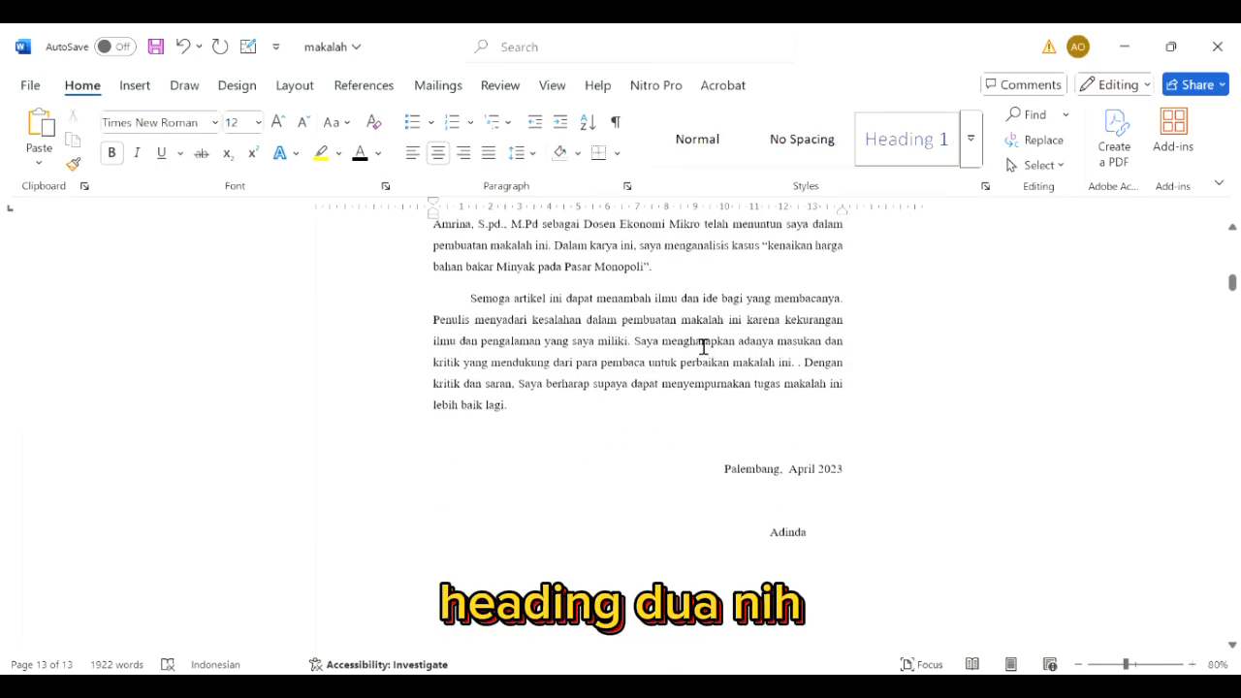
scroll(704, 347, down, 10)
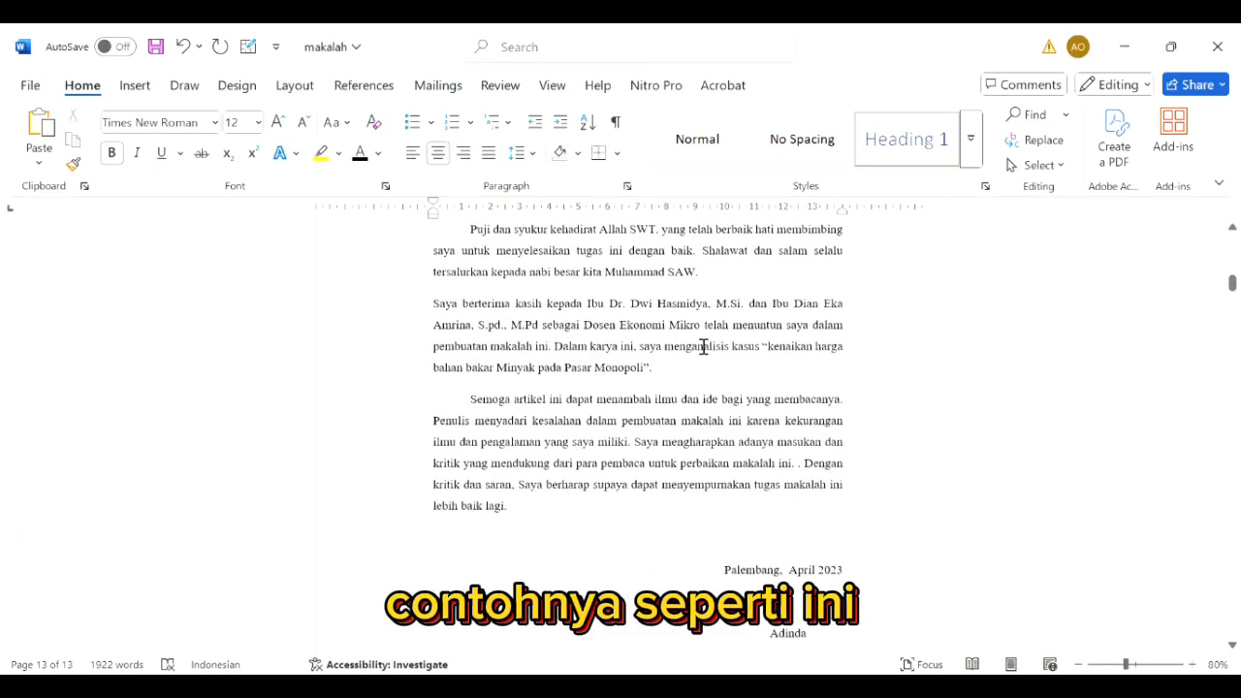
scroll(696, 346, down, 10)
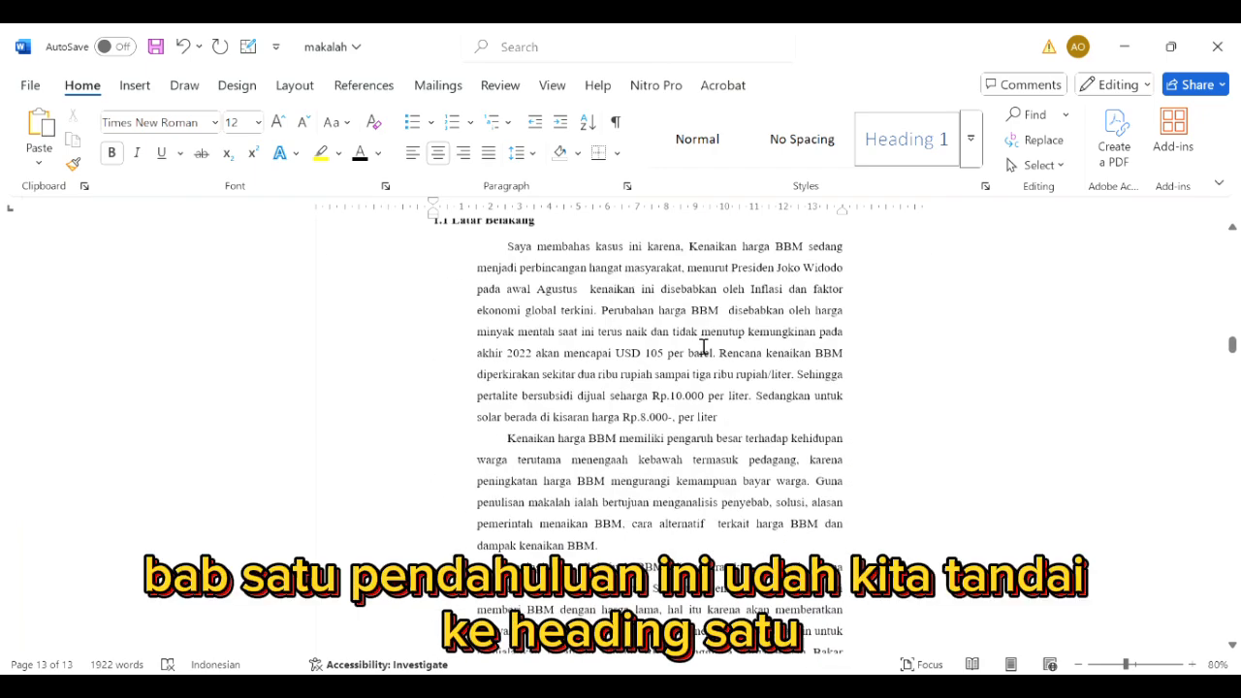
scroll(704, 346, up, 5)
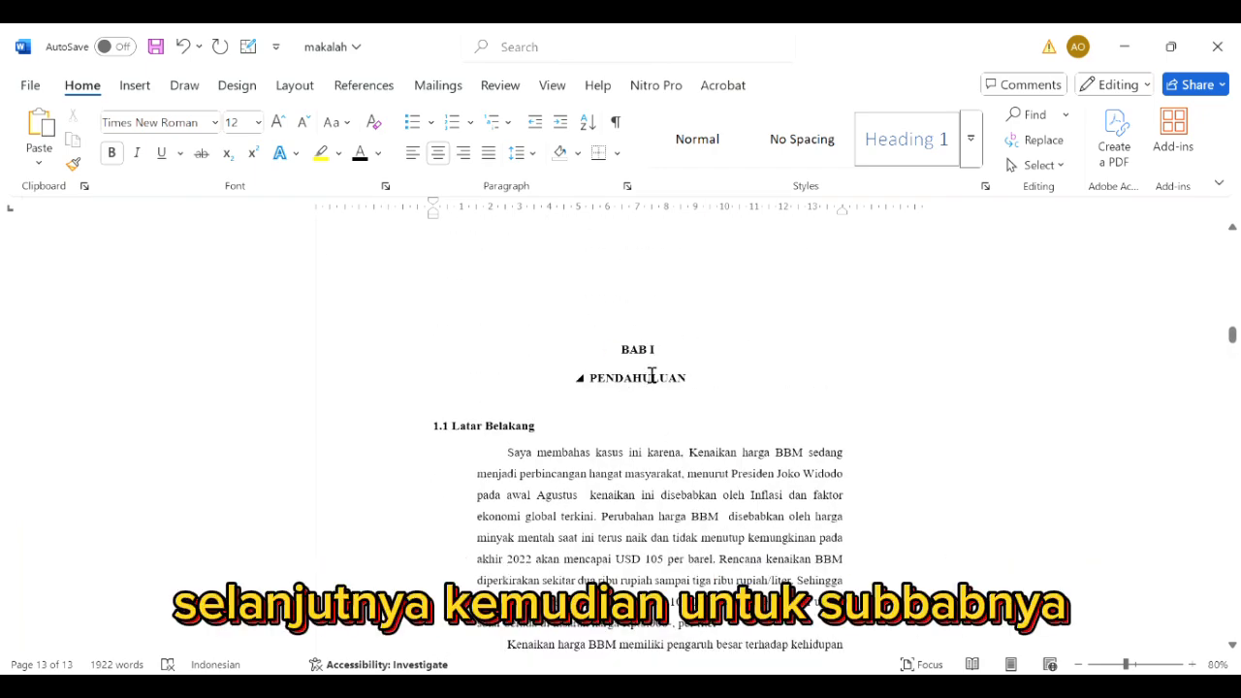
Apply the Heading 2 style to the "Latar Belakang" sub-chapter title under BAB I PENDAHULUAN.
scroll(587, 419, down, 2)
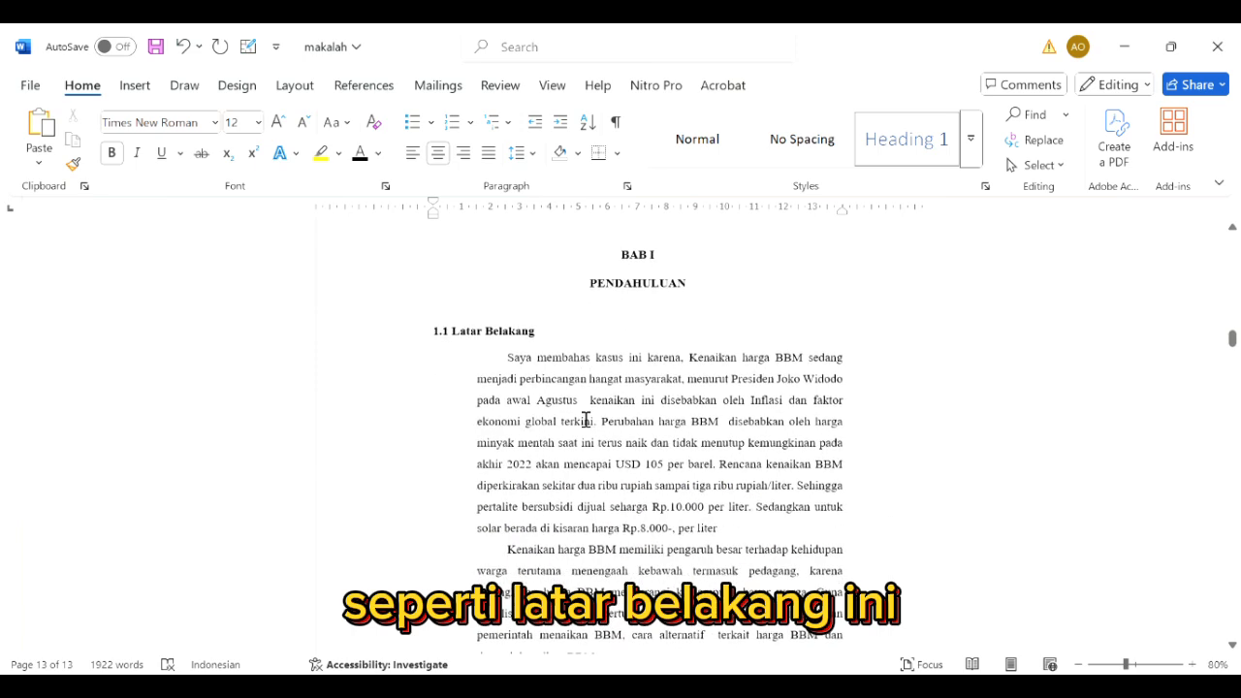
drag(553, 339, 442, 339)
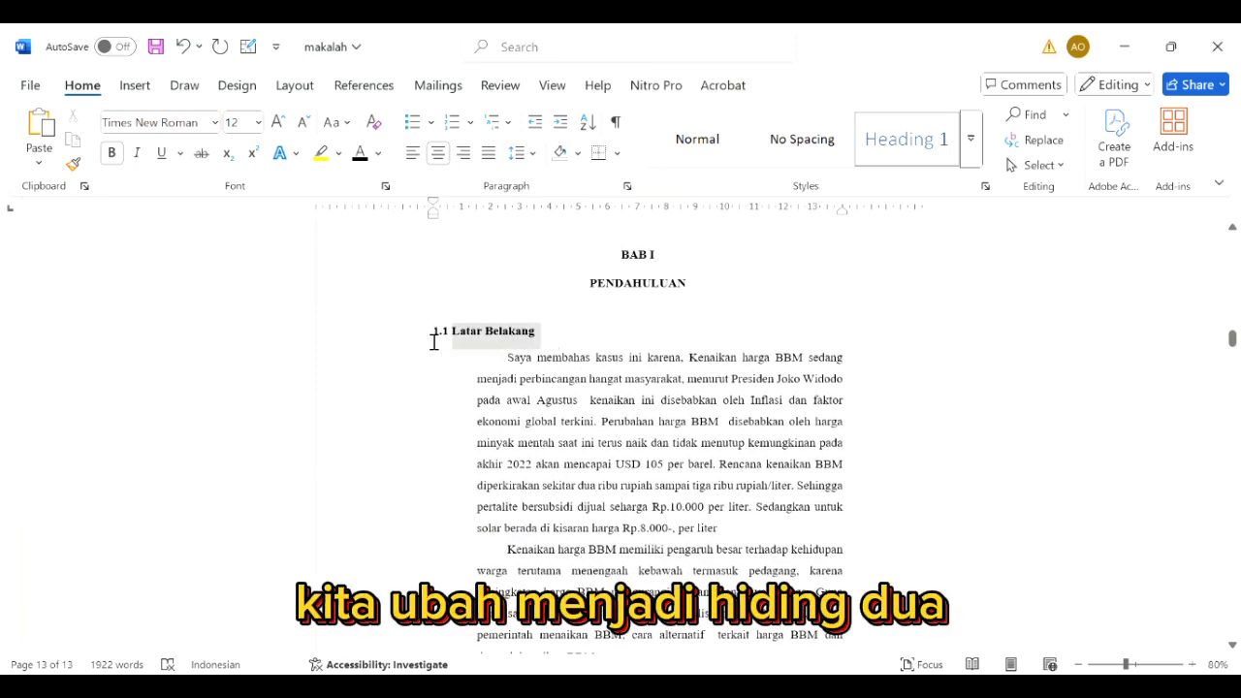
click(974, 157)
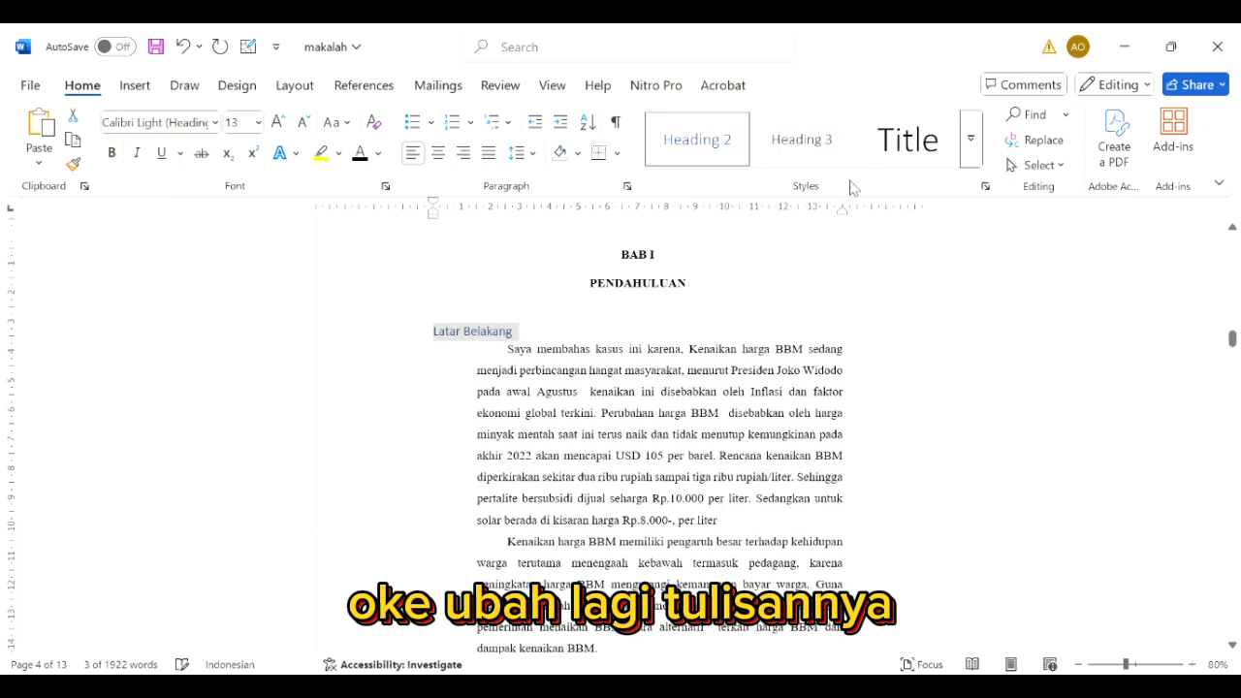
Format the "Latar Belakang" heading as Times New Roman, size 12, black and bold.
click(216, 123)
click(212, 254)
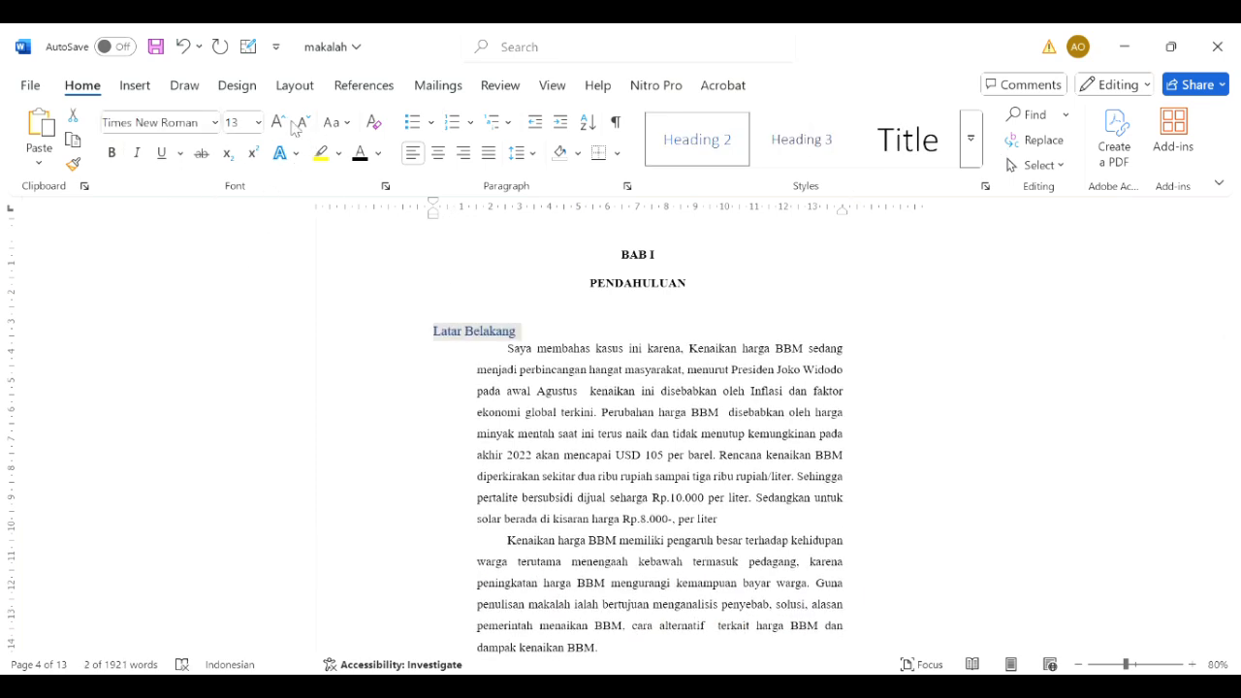
click(302, 126)
click(360, 160)
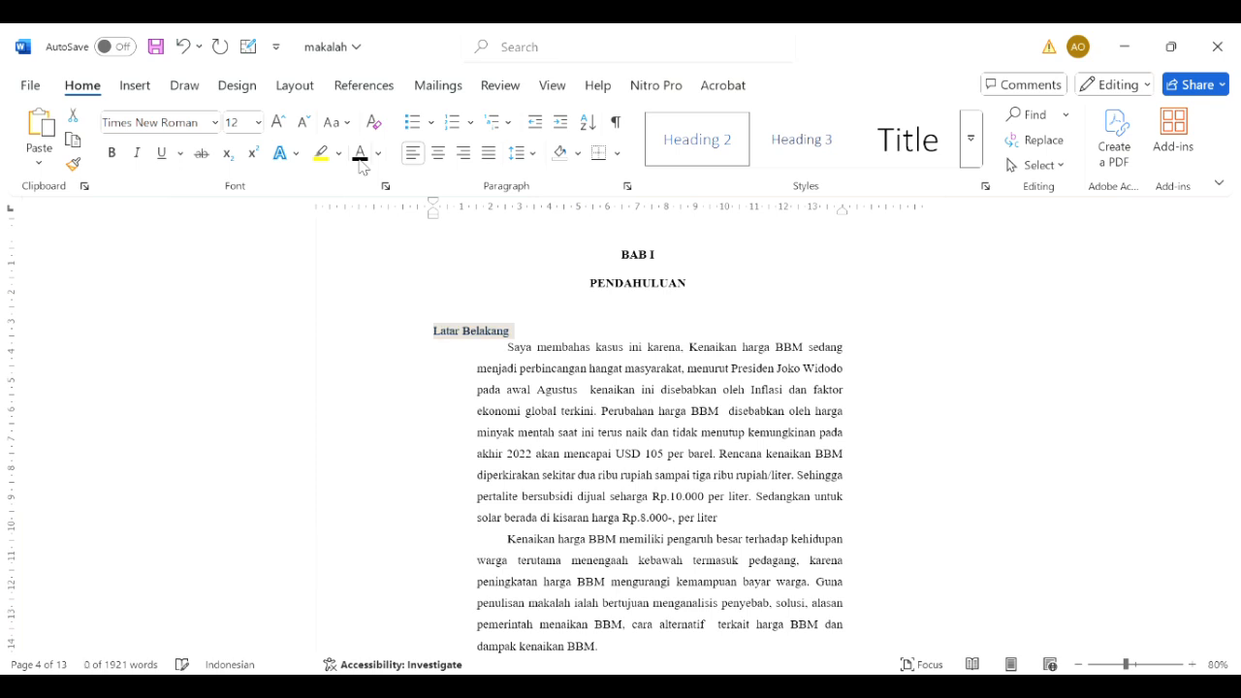
click(112, 153)
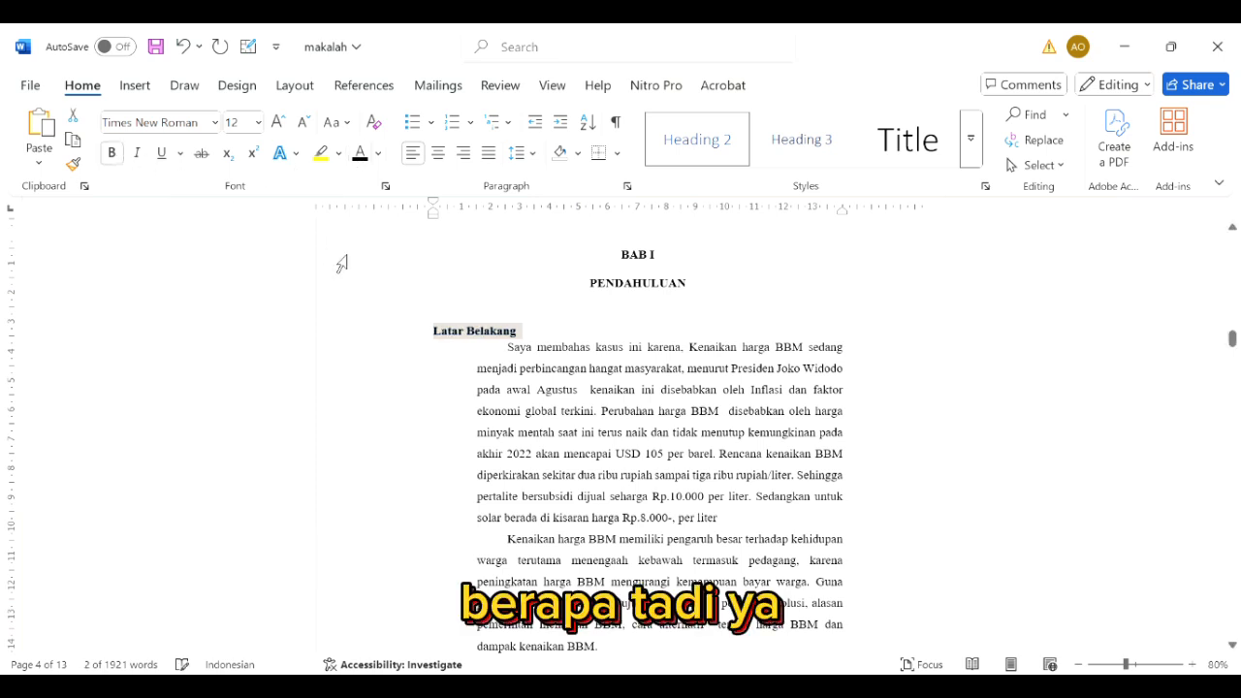
Insert the number "1.1" before the "Latar Belakang" heading and keep its section text expanded.
click(424, 332)
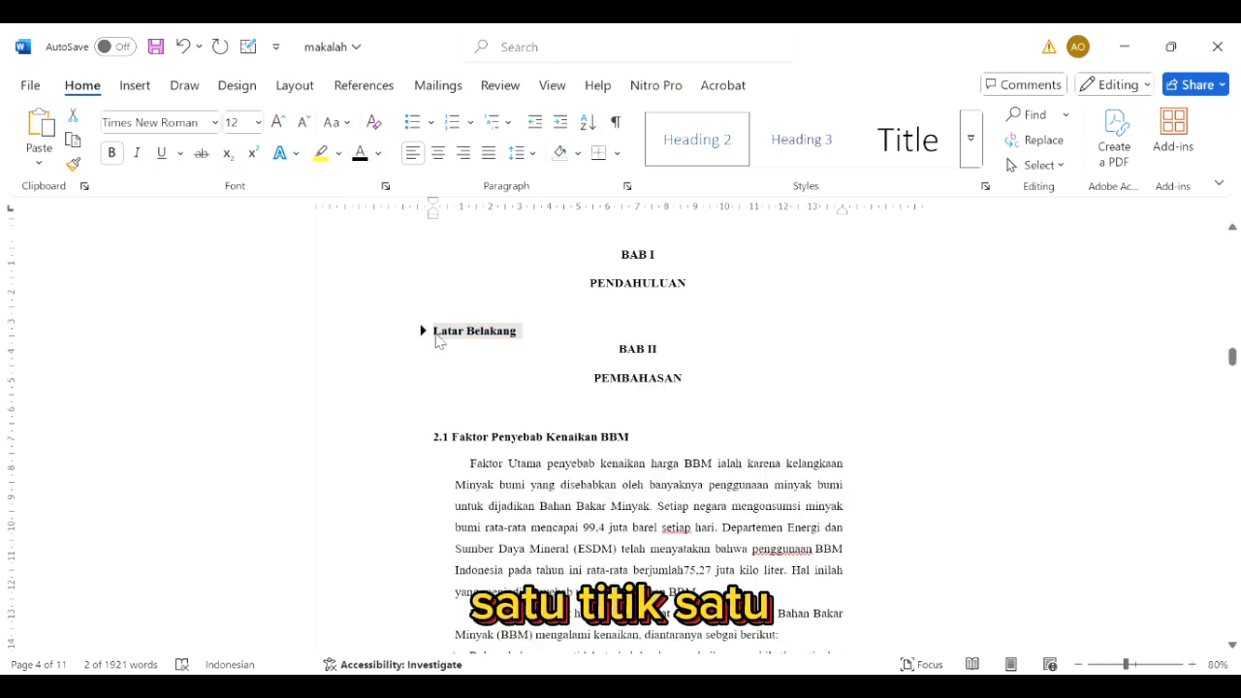
click(445, 345)
text(1.1)
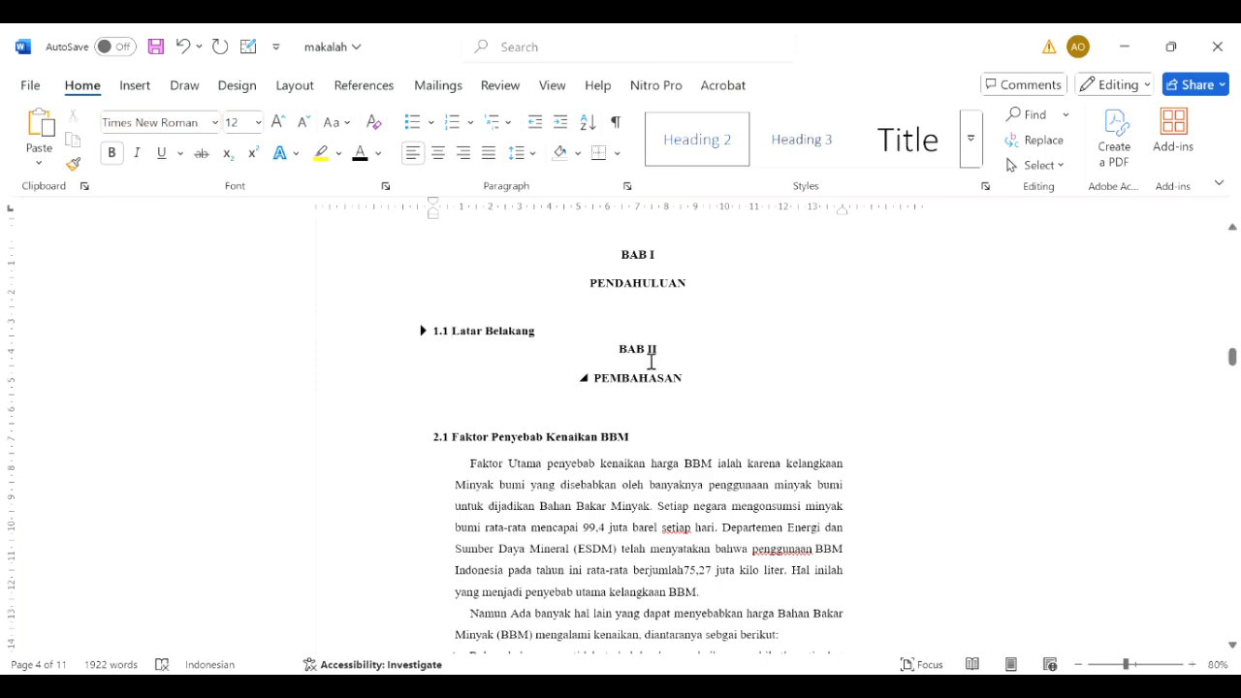
click(424, 331)
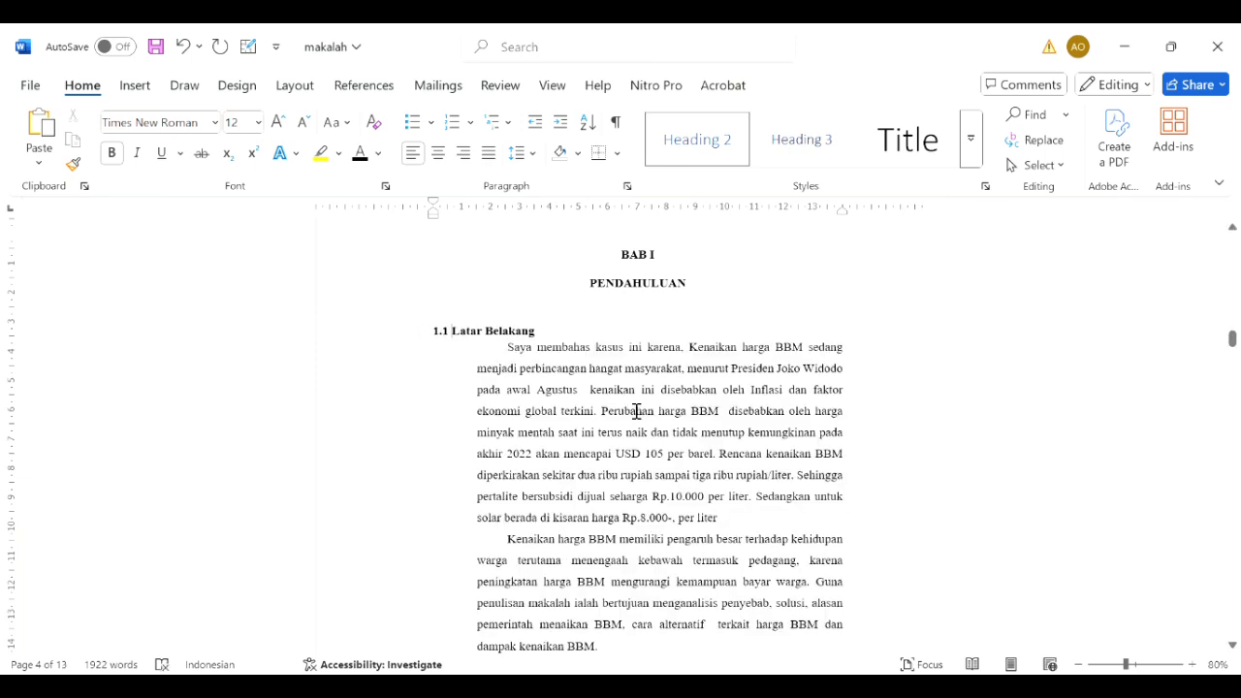
Correct the sub-chapter title "Rumusan Masala" to "Rumusan Masalah".
scroll(644, 410, down, 5)
scroll(643, 410, down, 8)
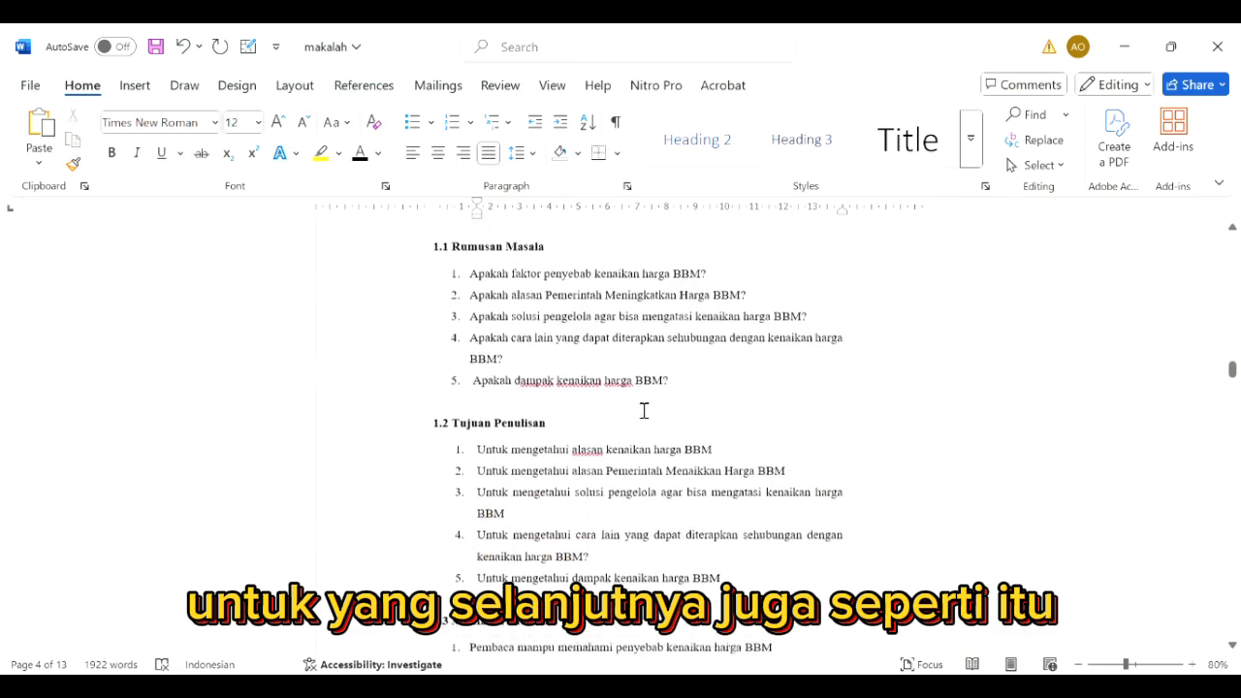
scroll(643, 410, up, 2)
drag(543, 387, 539, 385)
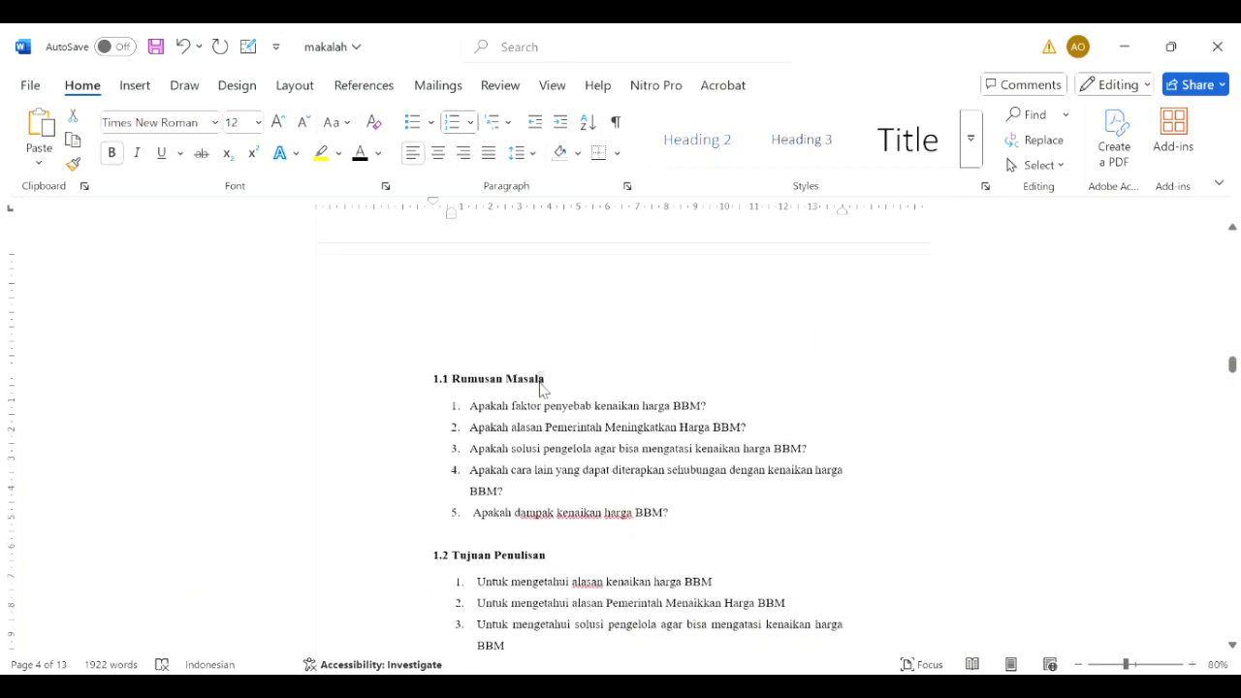
text(ah)
Apply the Heading 2 style to "Rumusan Masalah" and format it as bold, black Times New Roman, size 12.
drag(563, 393, 437, 393)
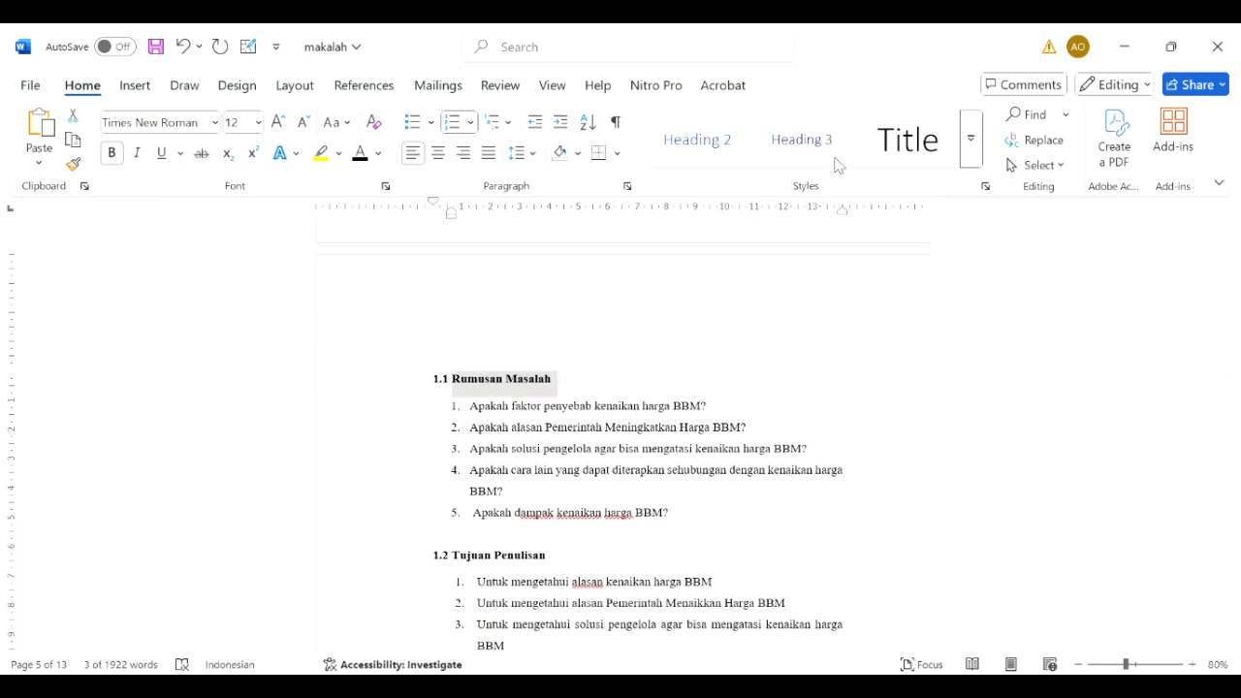
click(681, 141)
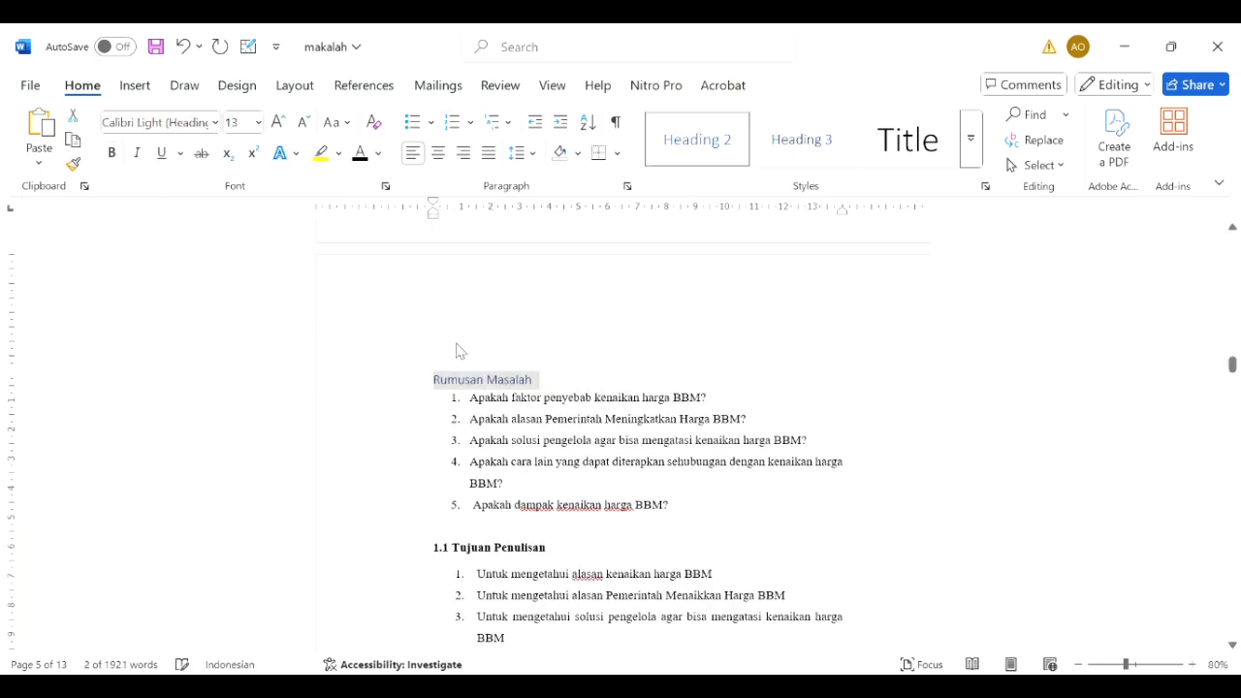
key(ctrl+b)
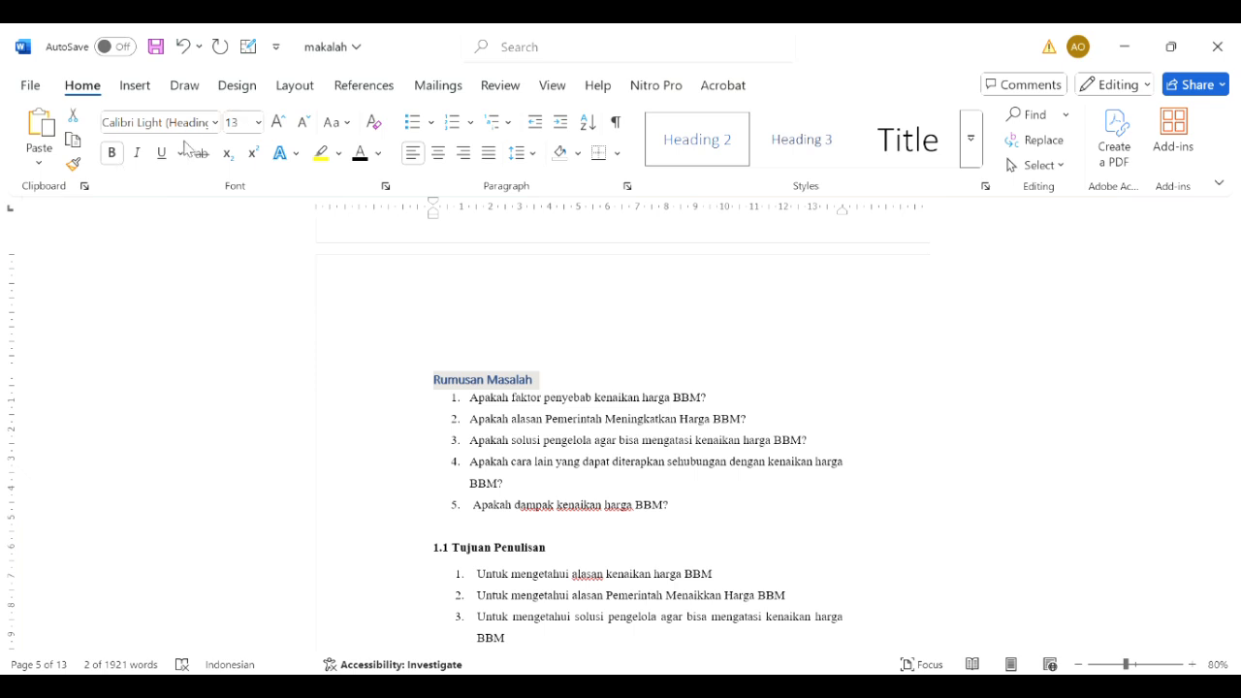
click(211, 124)
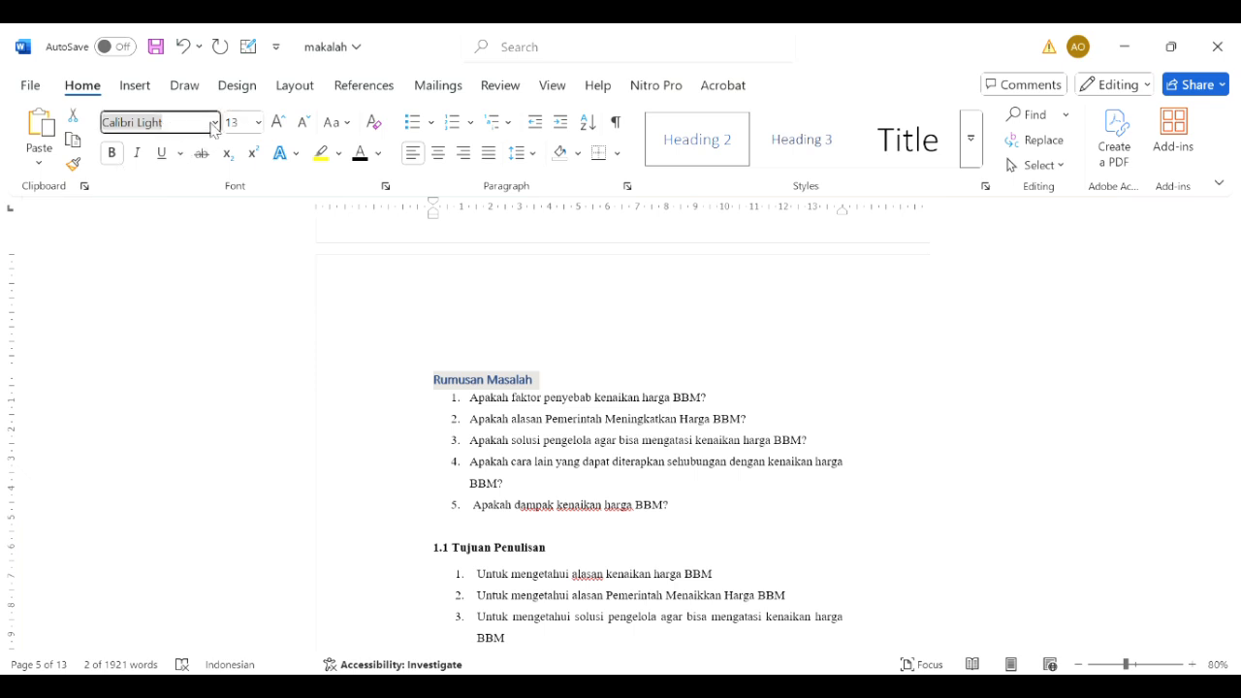
click(210, 260)
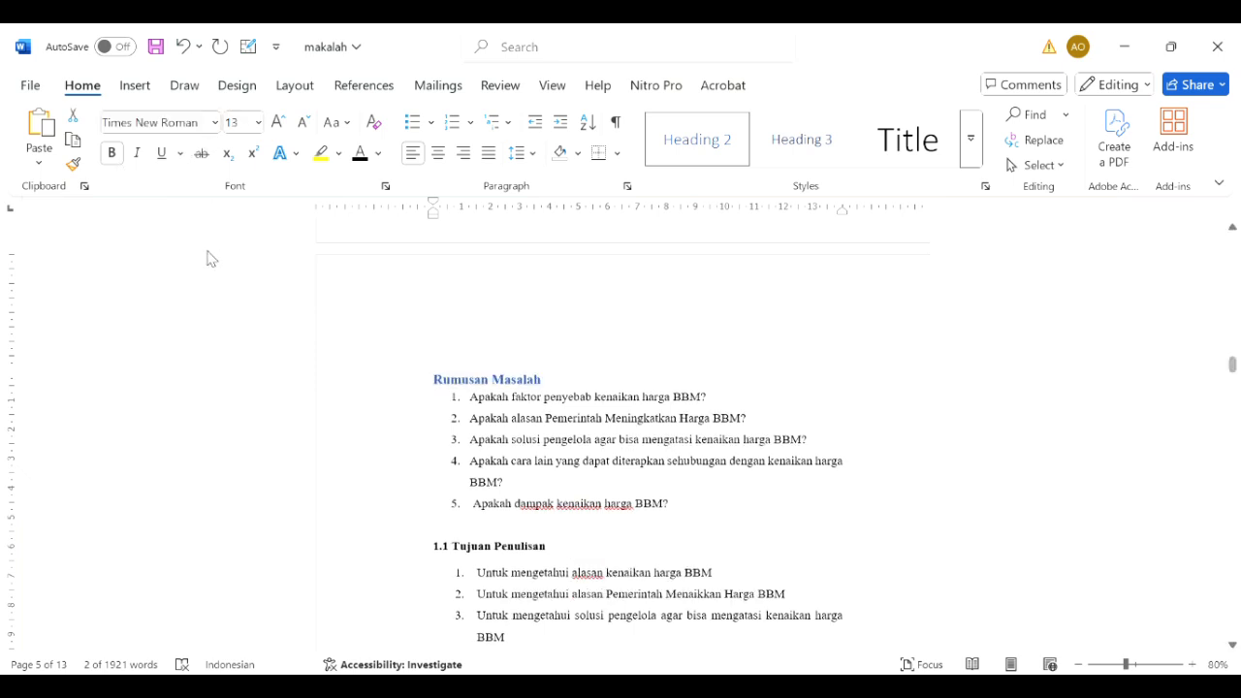
click(303, 125)
click(358, 154)
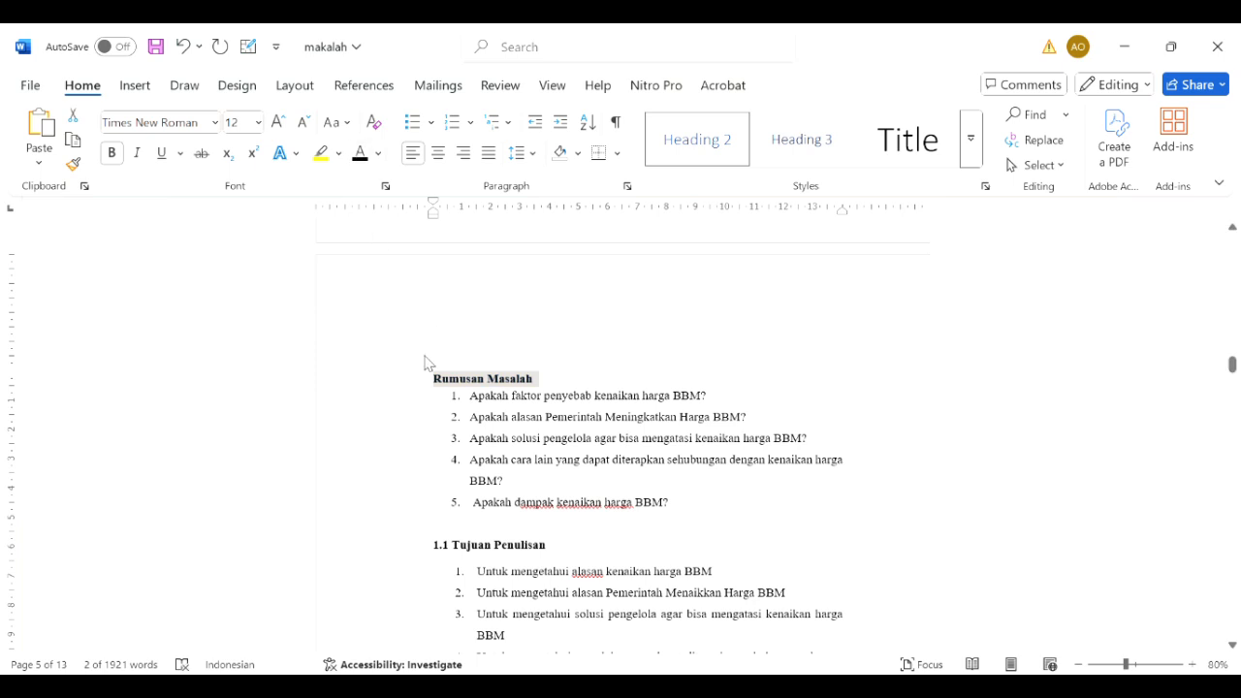
Insert the number "1.2" before the "Rumusan Masalah" heading, keeping its section text expanded.
click(425, 380)
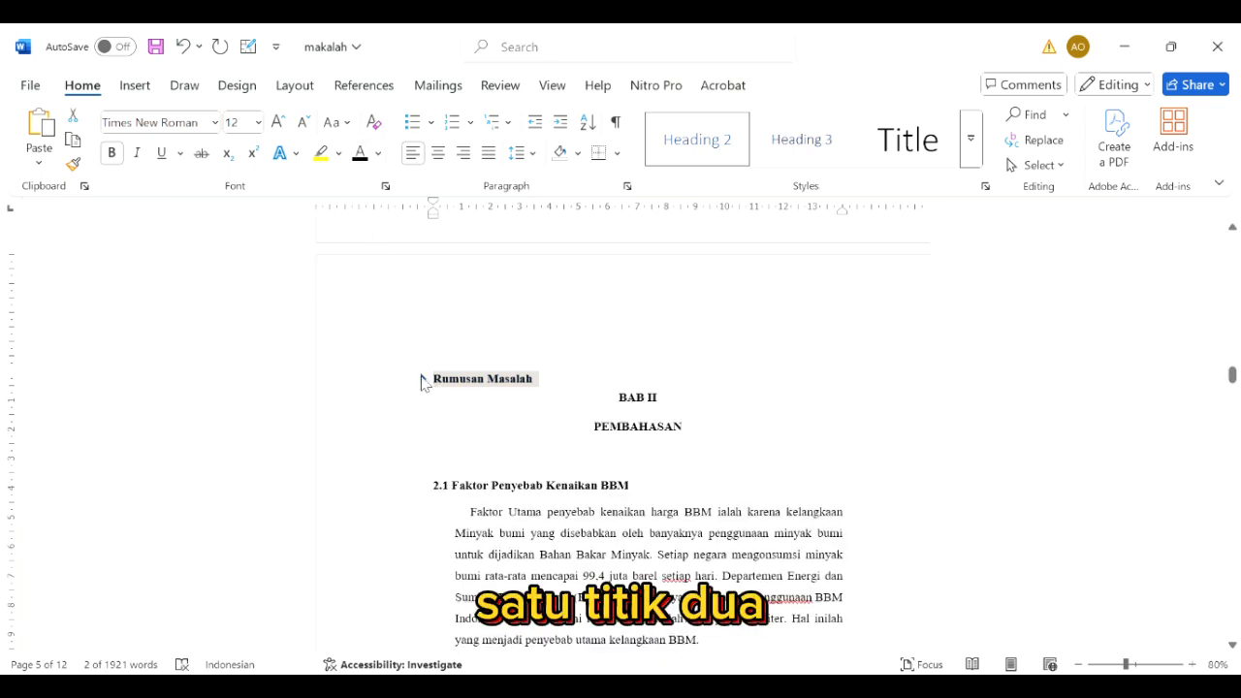
click(424, 378)
click(433, 379)
text(1)
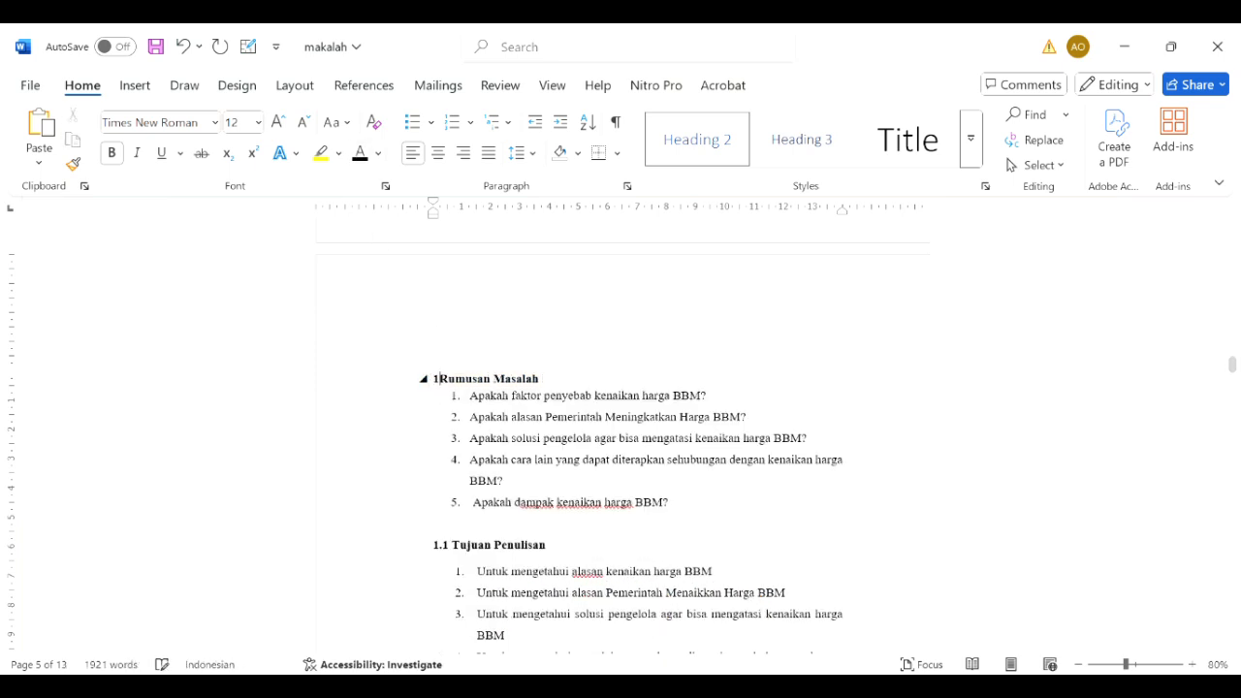
text(.2)
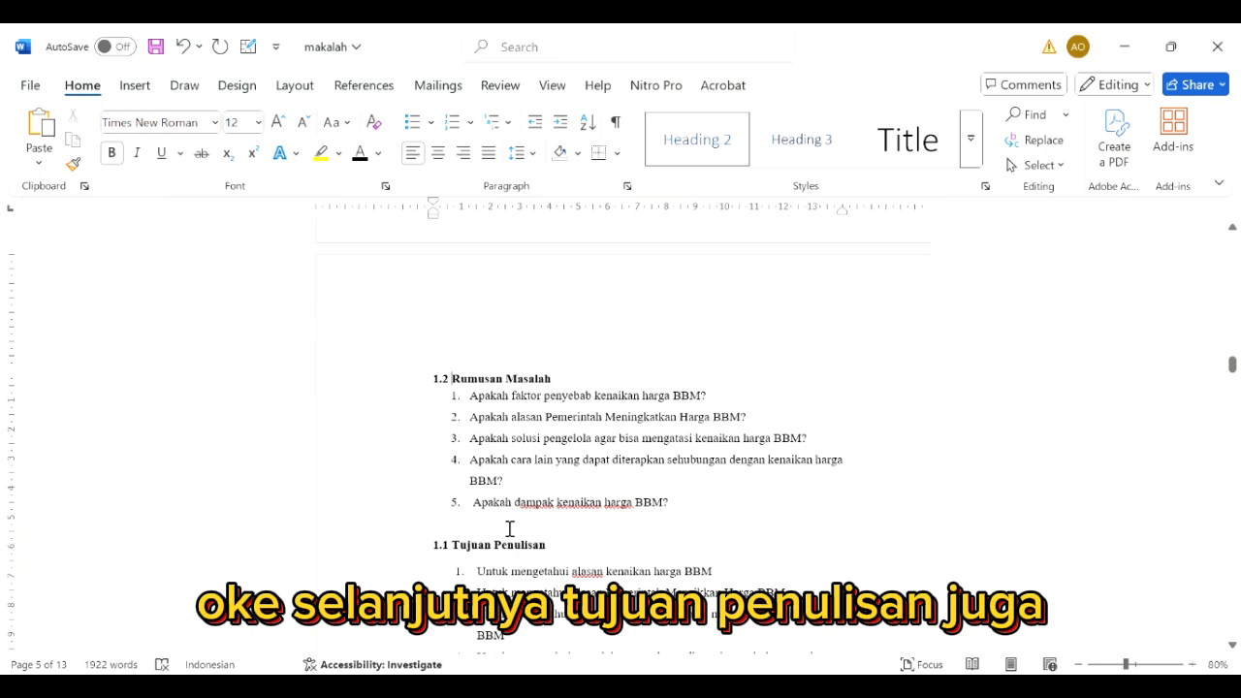
Apply the Heading 2 style to the "Tujuan Penulisan" sub-chapter title.
scroll(509, 528, down, 1)
drag(549, 497, 429, 494)
click(545, 532)
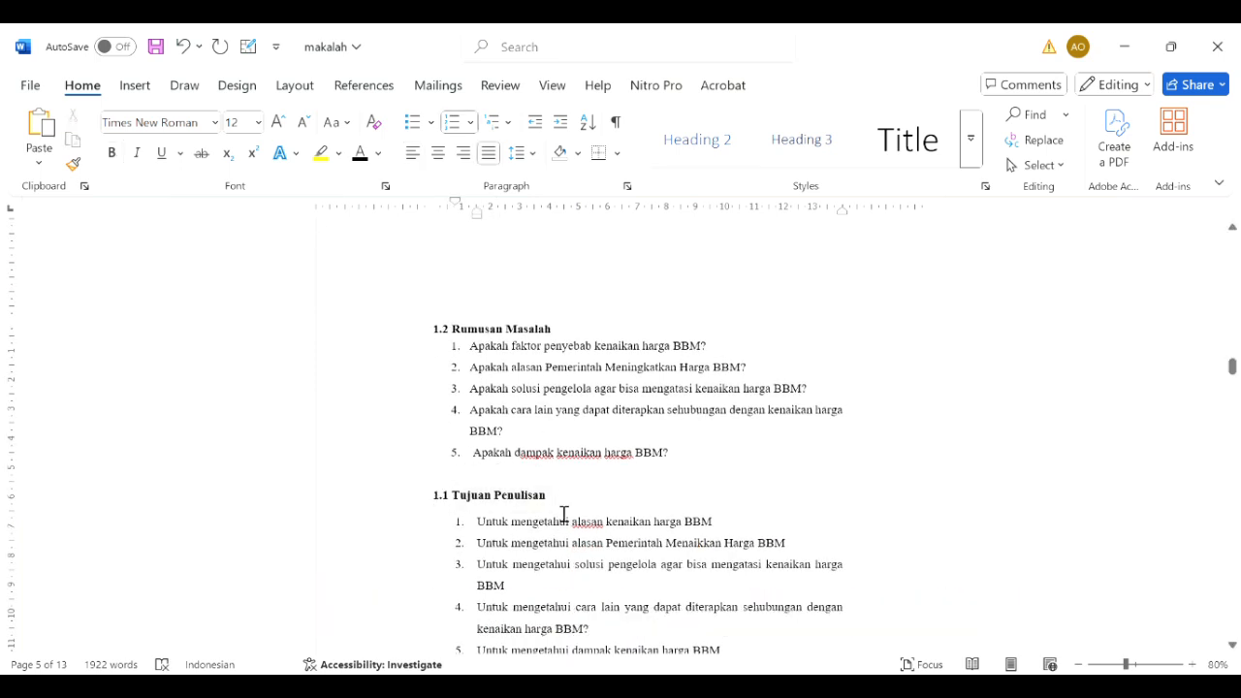
drag(532, 506, 446, 507)
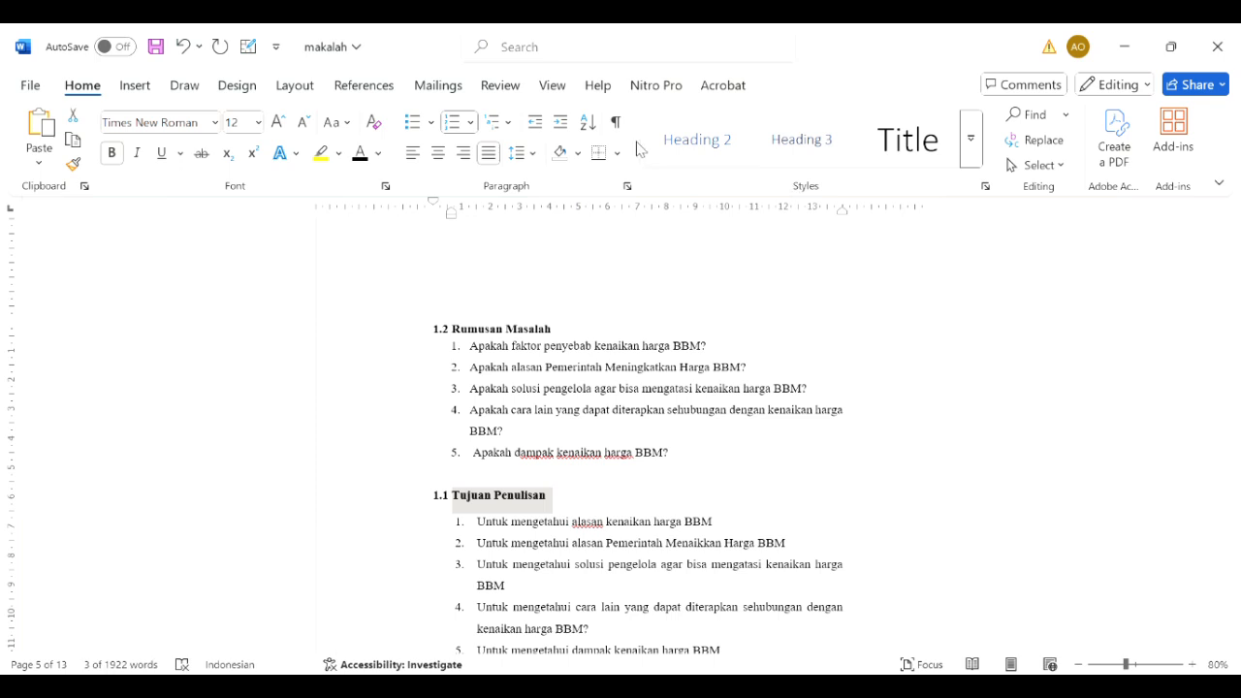
click(697, 140)
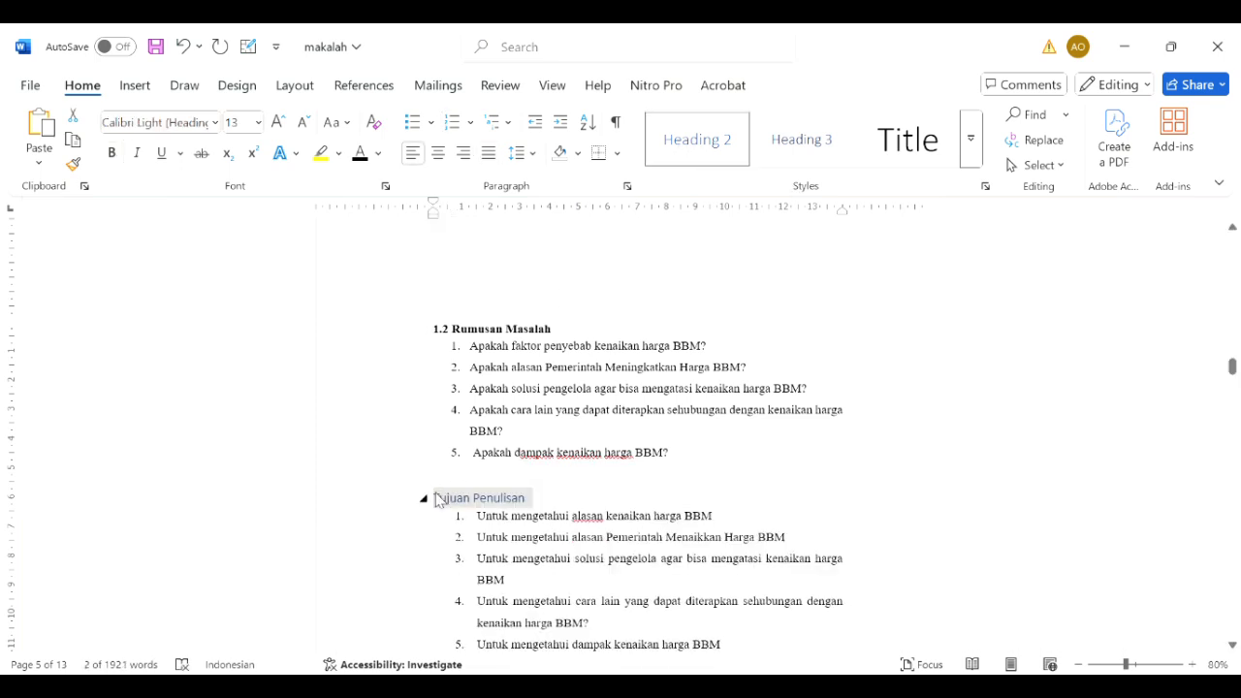
Format the "Tujuan Penulisan" heading as bold, black Times New Roman, size 12.
key(ctrl+b)
click(361, 160)
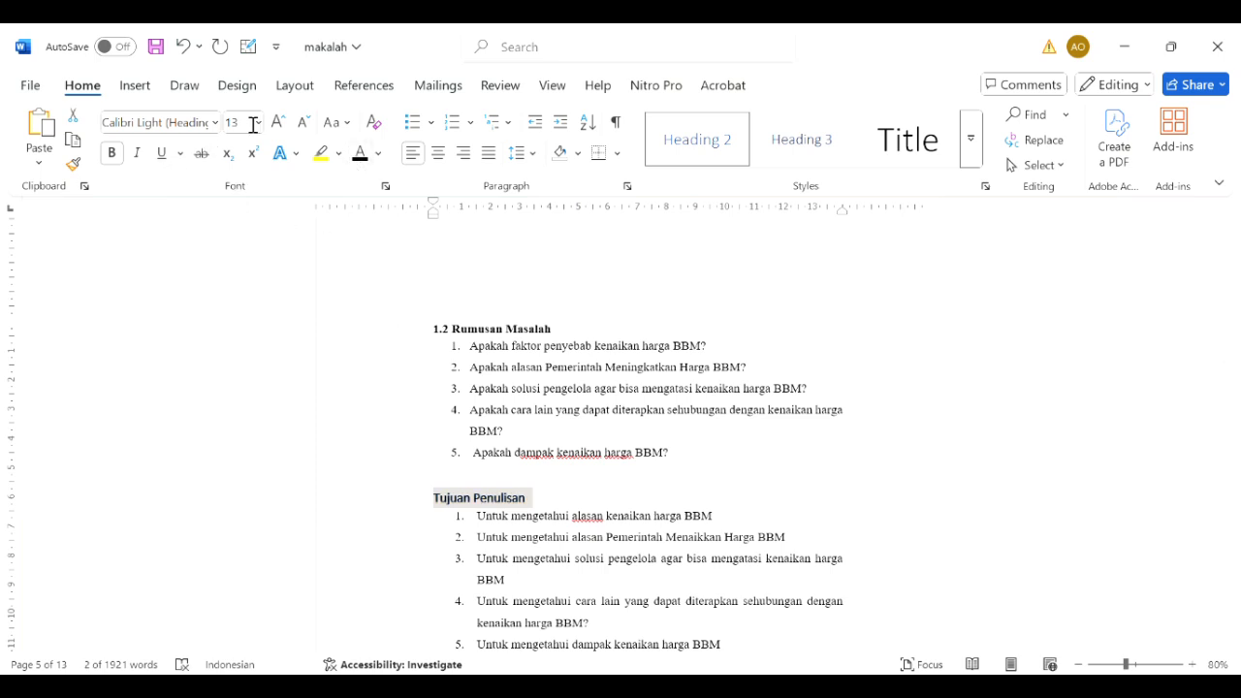
click(216, 124)
click(231, 258)
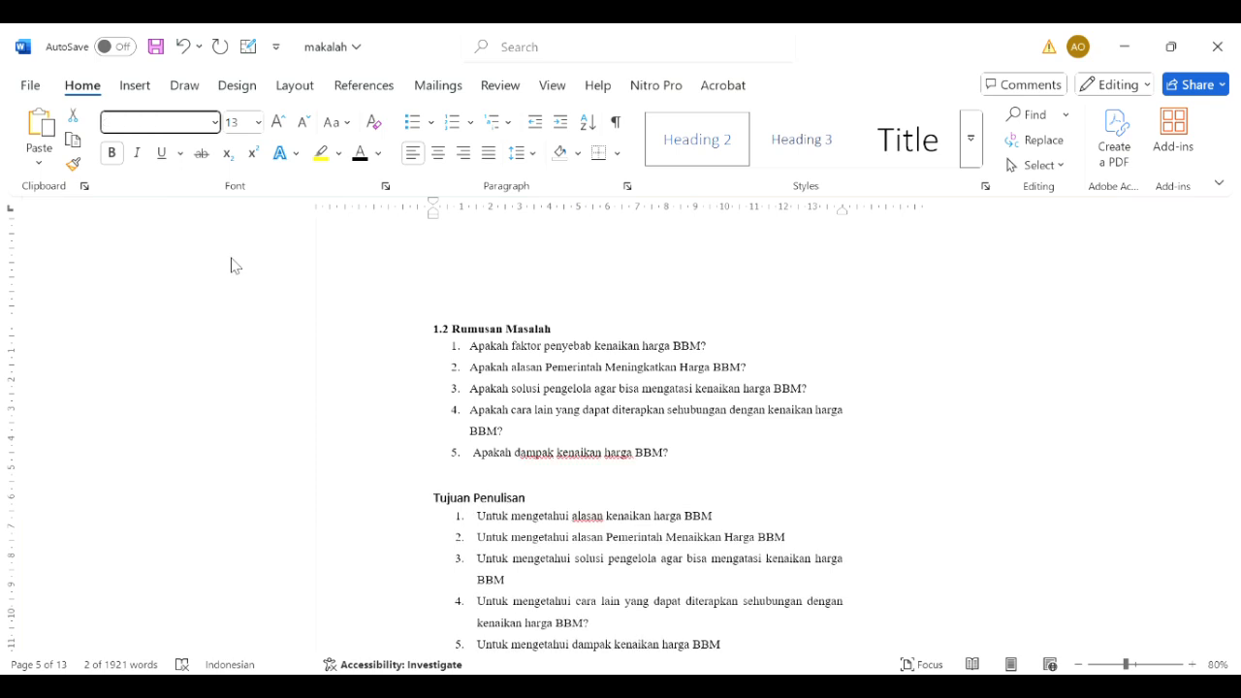
click(301, 125)
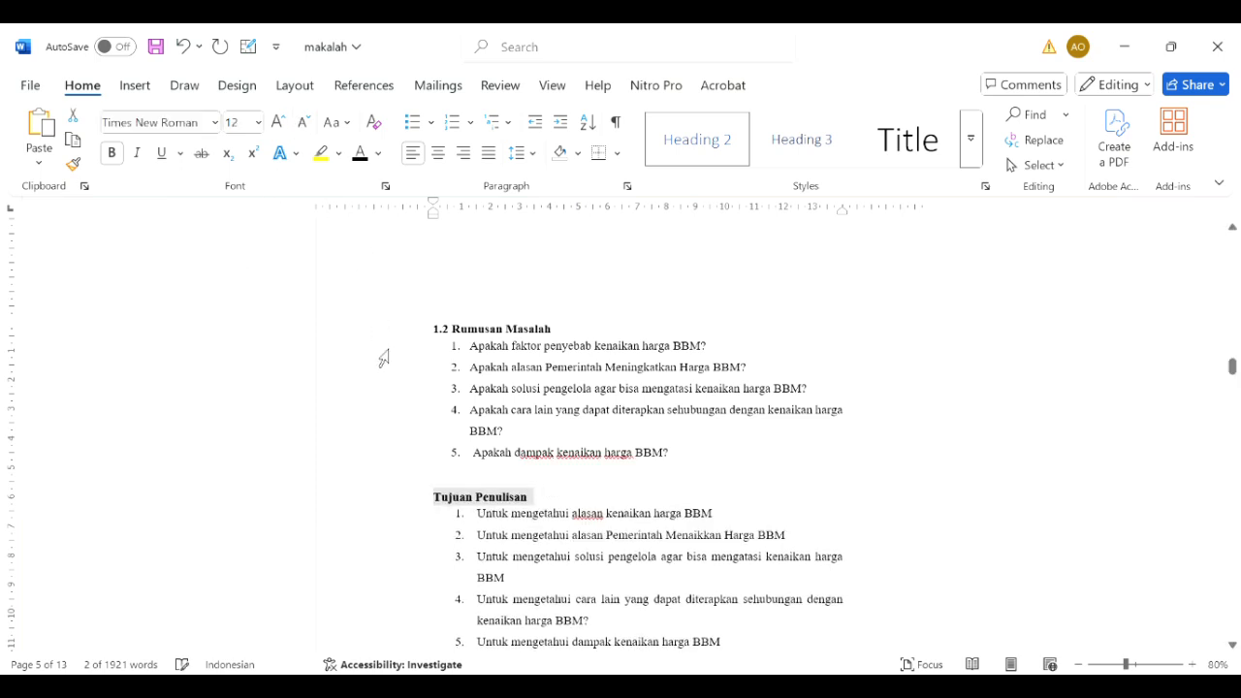
Insert the number "1.3" before the "Tujuan Penulisan" heading.
click(433, 499)
text(1)
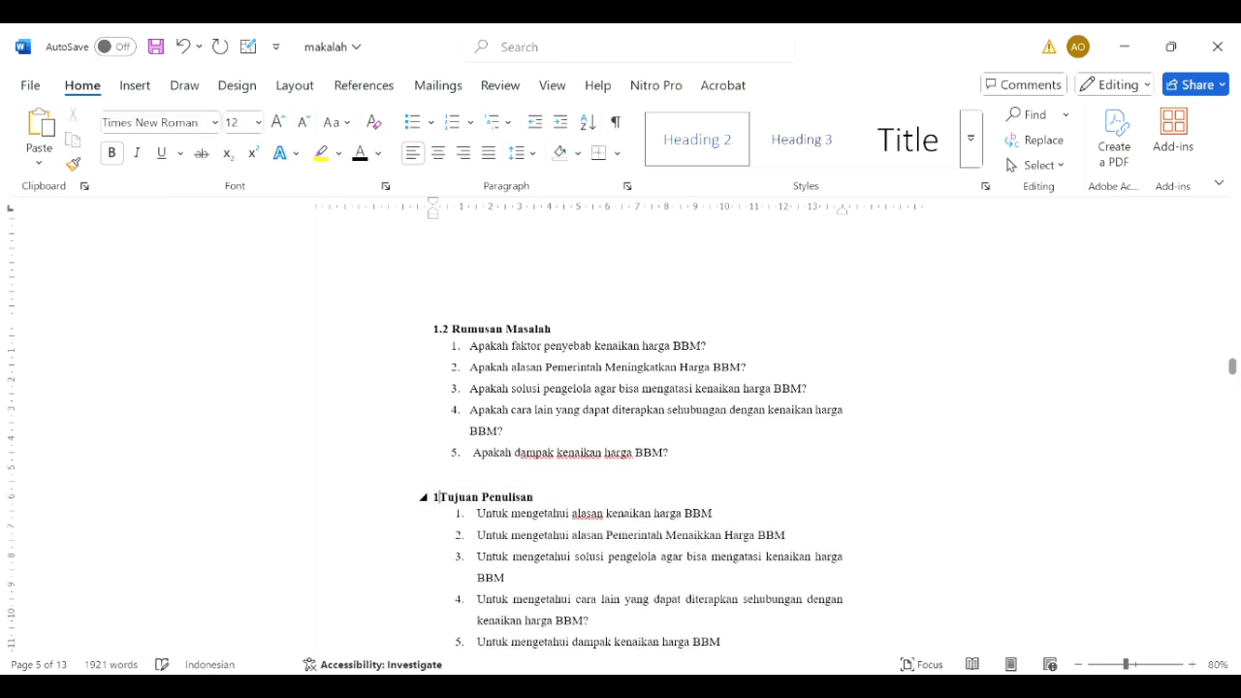
text(.3)
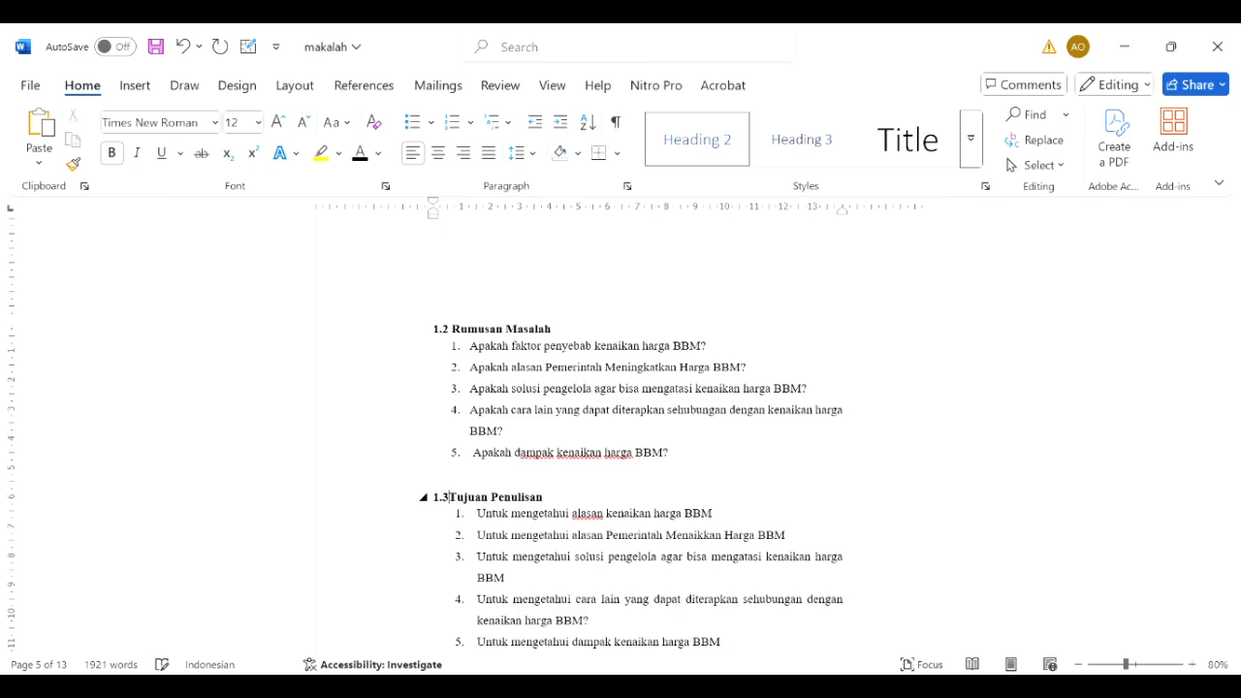
Apply the Heading 2 style to the "Manfaat Penulisan" sub-chapter title.
scroll(562, 555, down, 9)
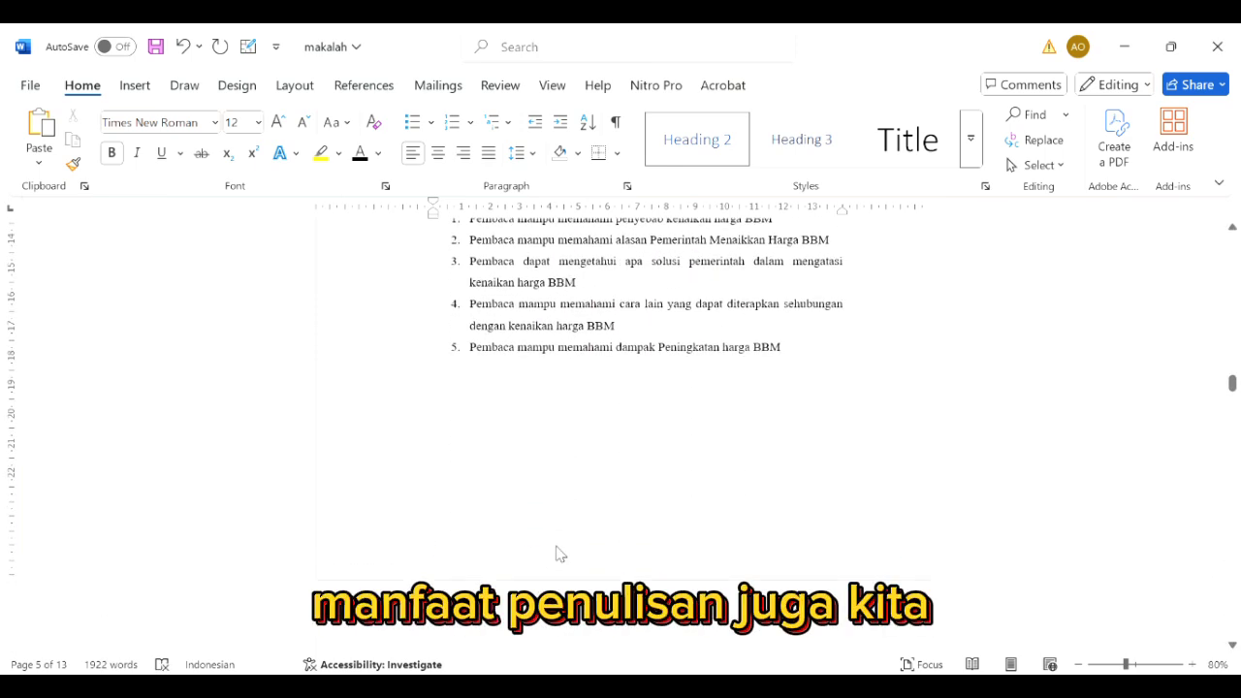
scroll(565, 556, up, 1)
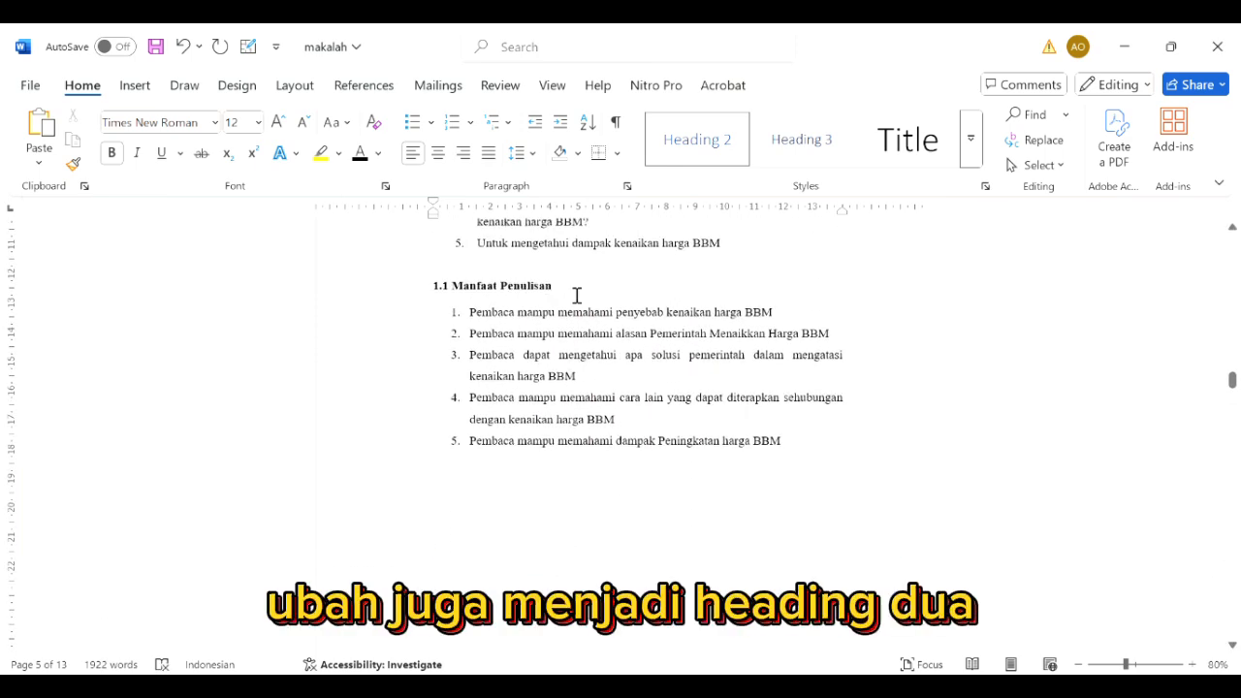
drag(554, 287, 453, 289)
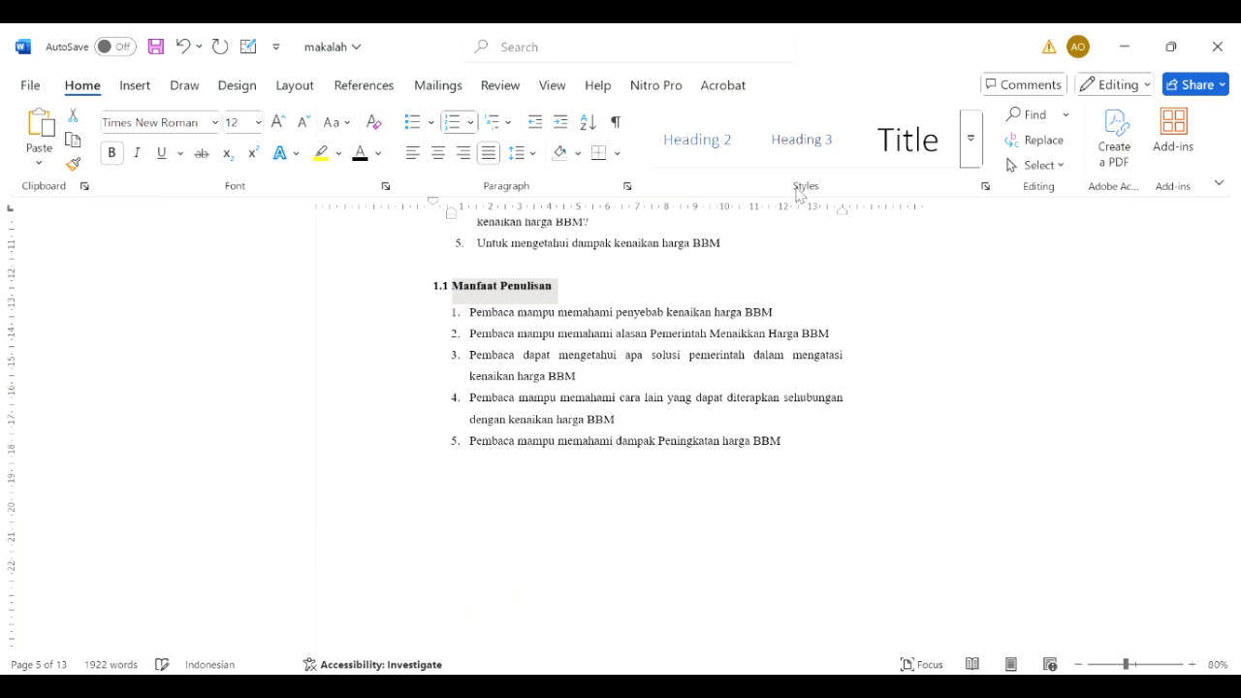
click(725, 134)
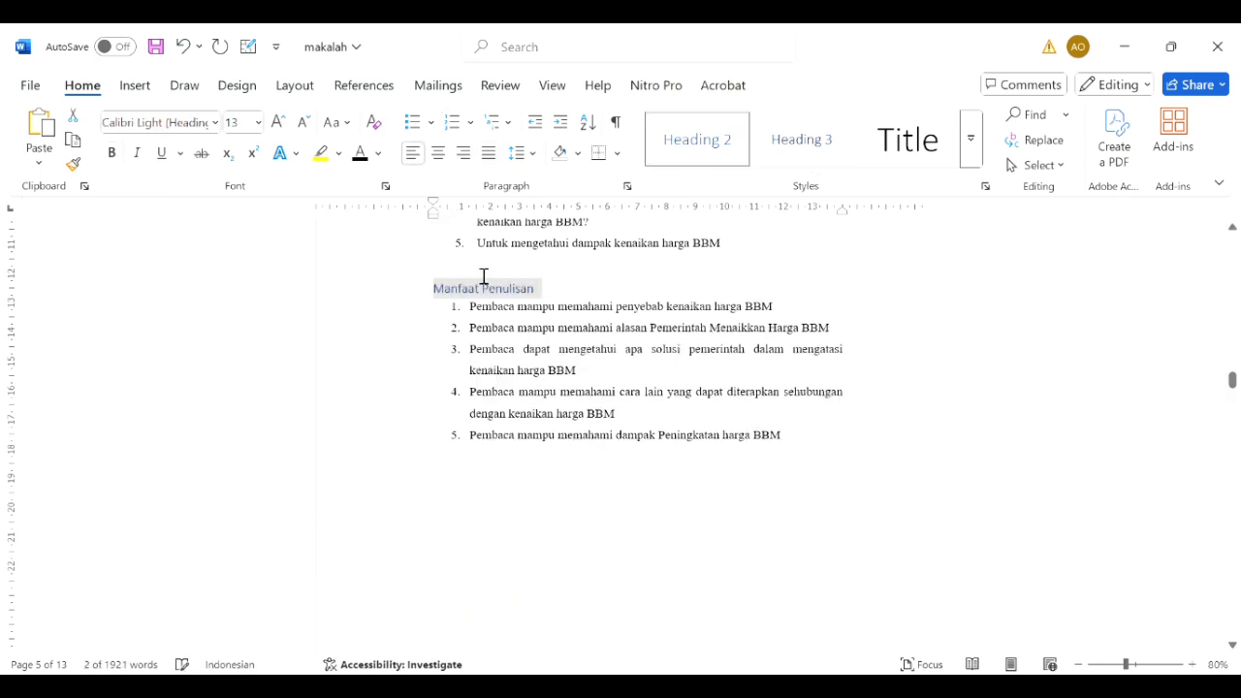
Format the "Manfaat Penulisan" heading as bold Times New Roman, size 12.
key(ctrl+b)
click(217, 124)
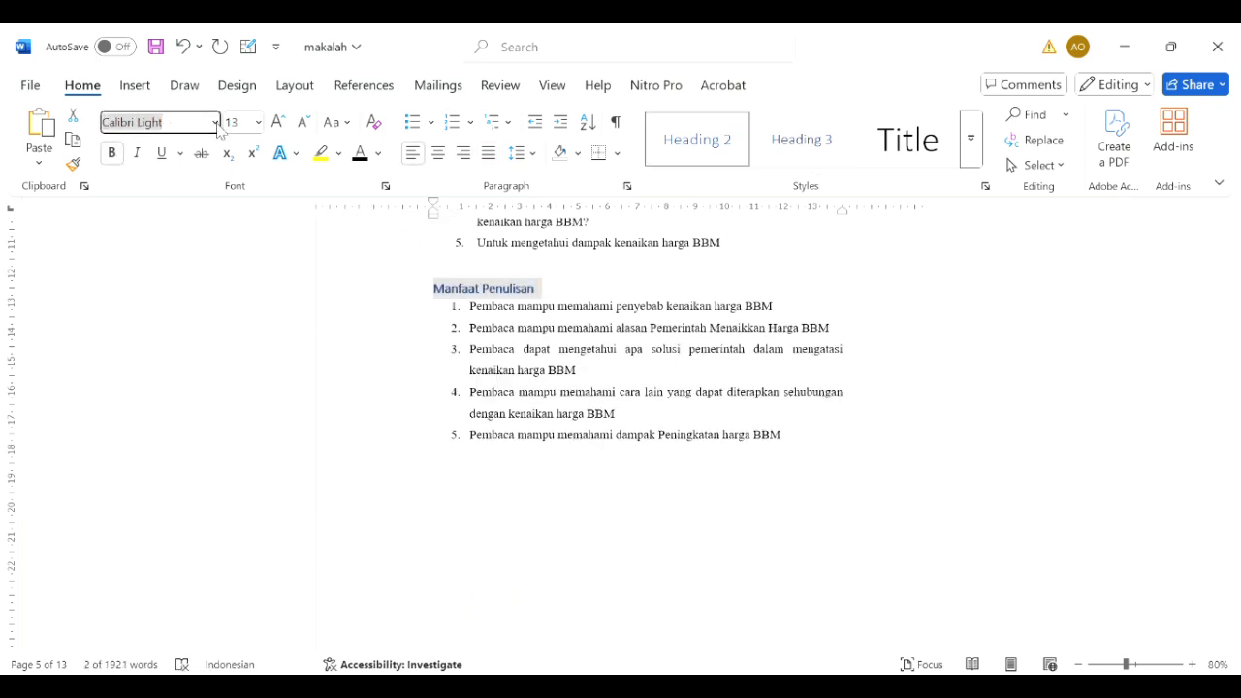
click(211, 233)
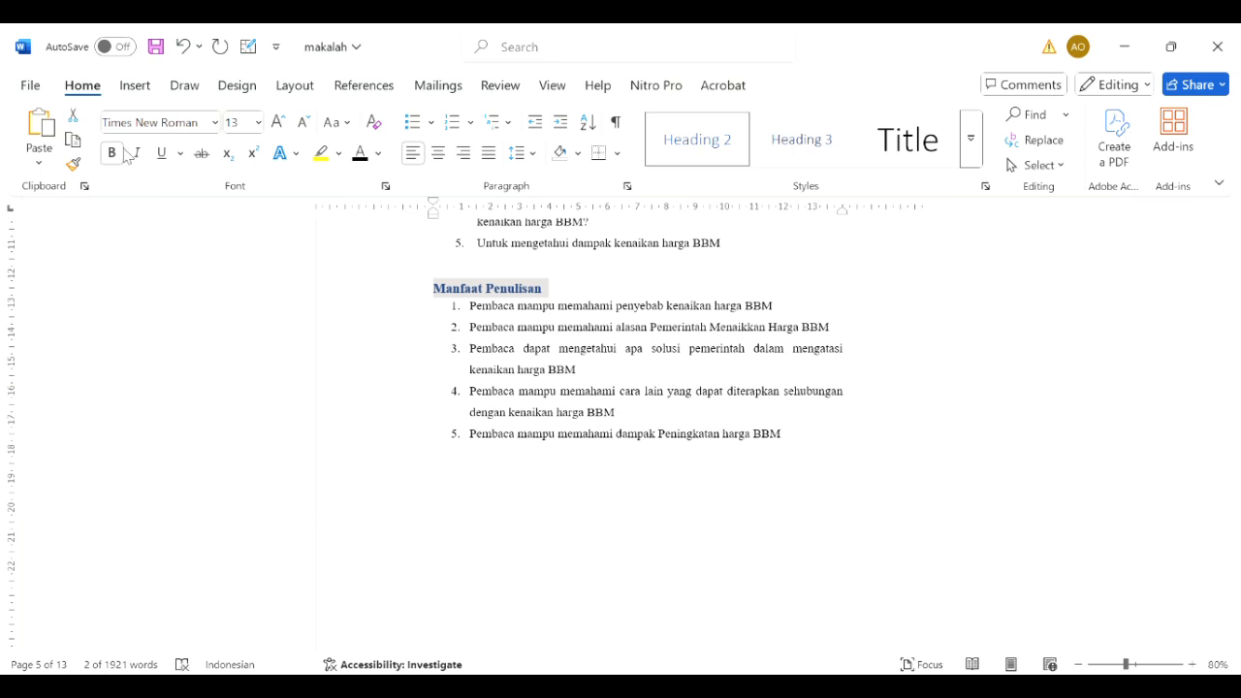
click(302, 124)
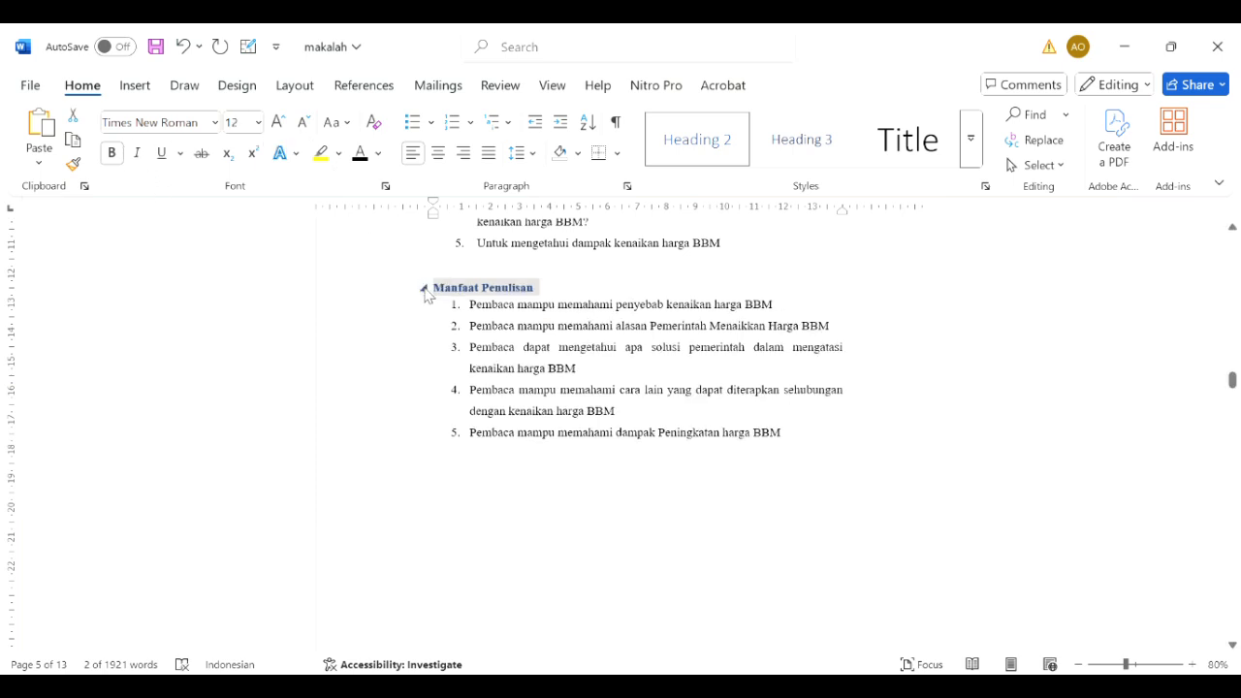
Insert the number "1.4" before the "Manfaat Penulisan" heading, keeping its section text expanded.
click(423, 288)
click(423, 287)
click(435, 291)
text(1.)
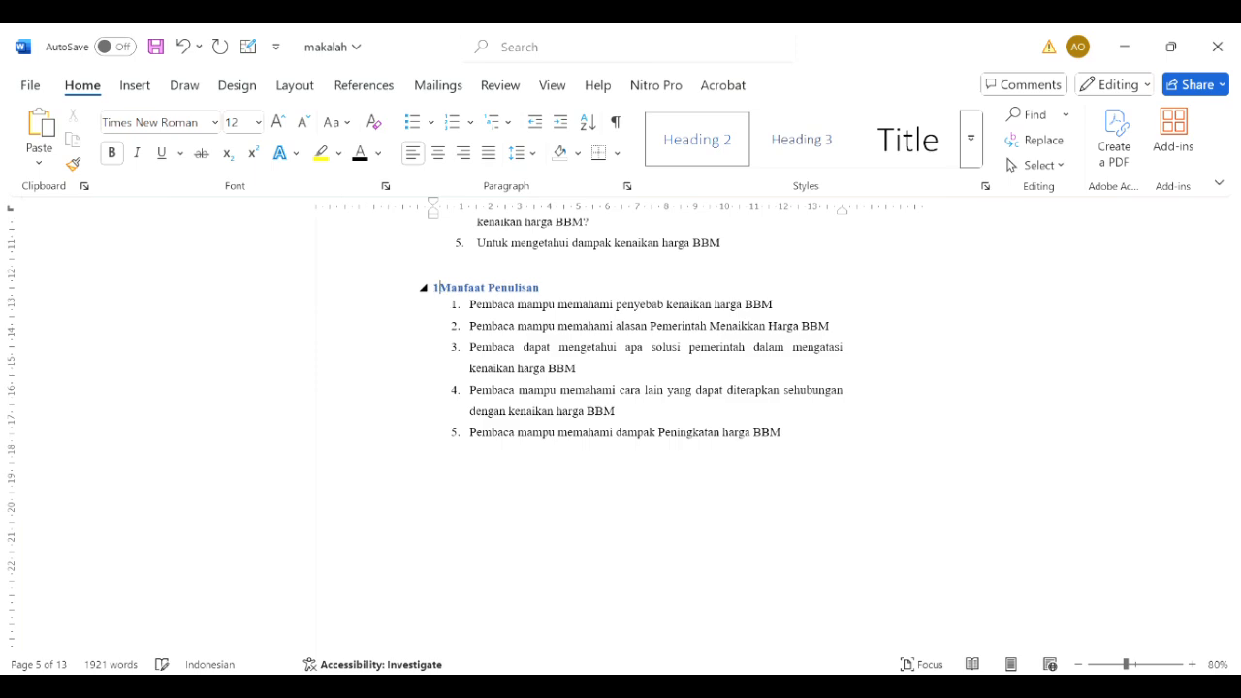
scroll(424, 433, up, 5)
scroll(425, 433, down, 3)
text(4)
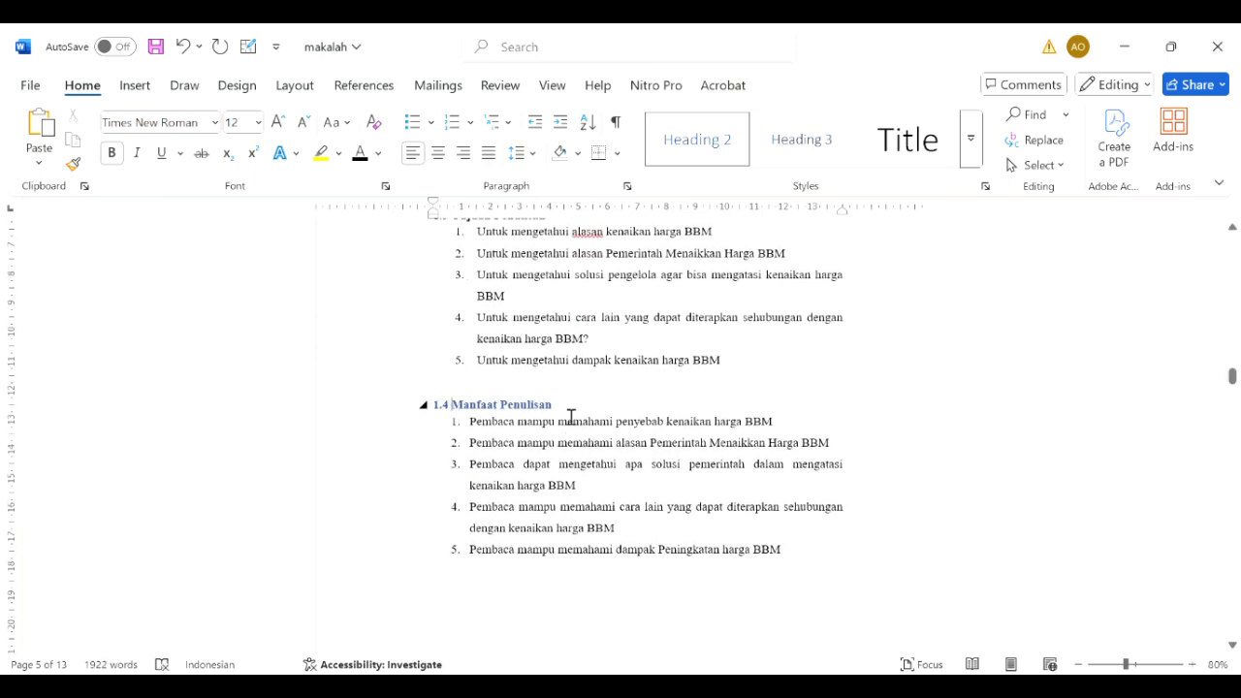
Color the whole "1.4 Manfaat Penulisan" heading black, keeping it bold.
drag(552, 407, 434, 415)
key(ctrl+b)
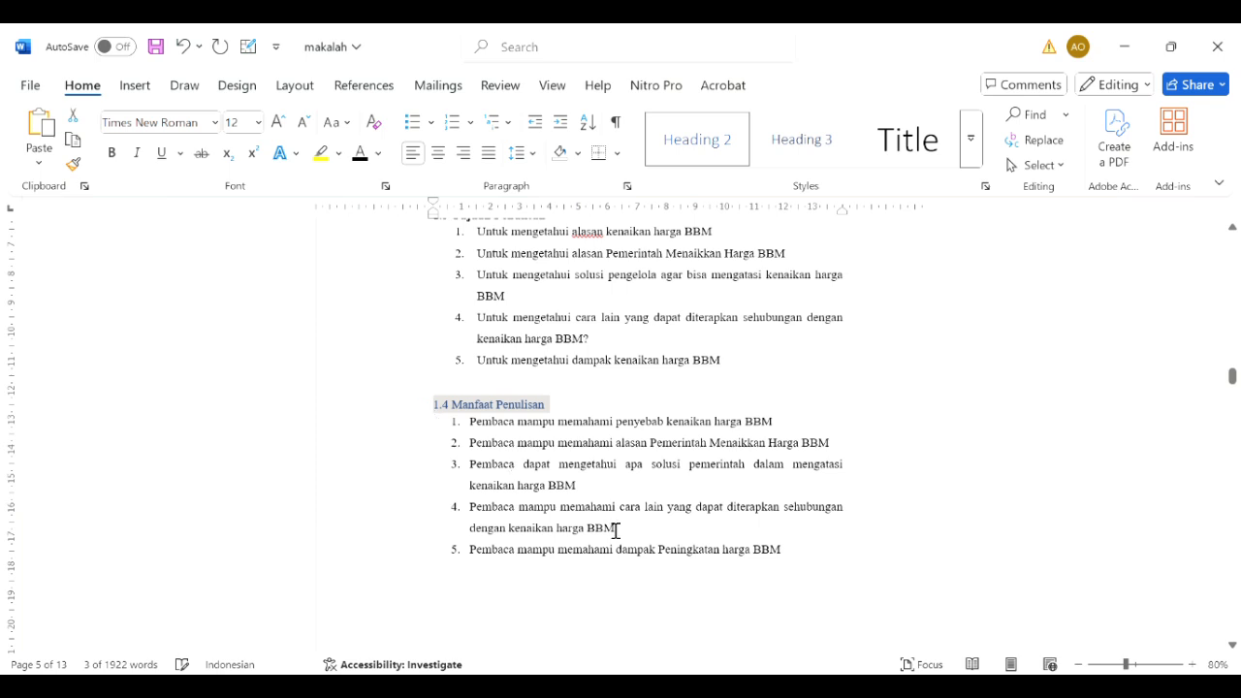
key(ctrl+b)
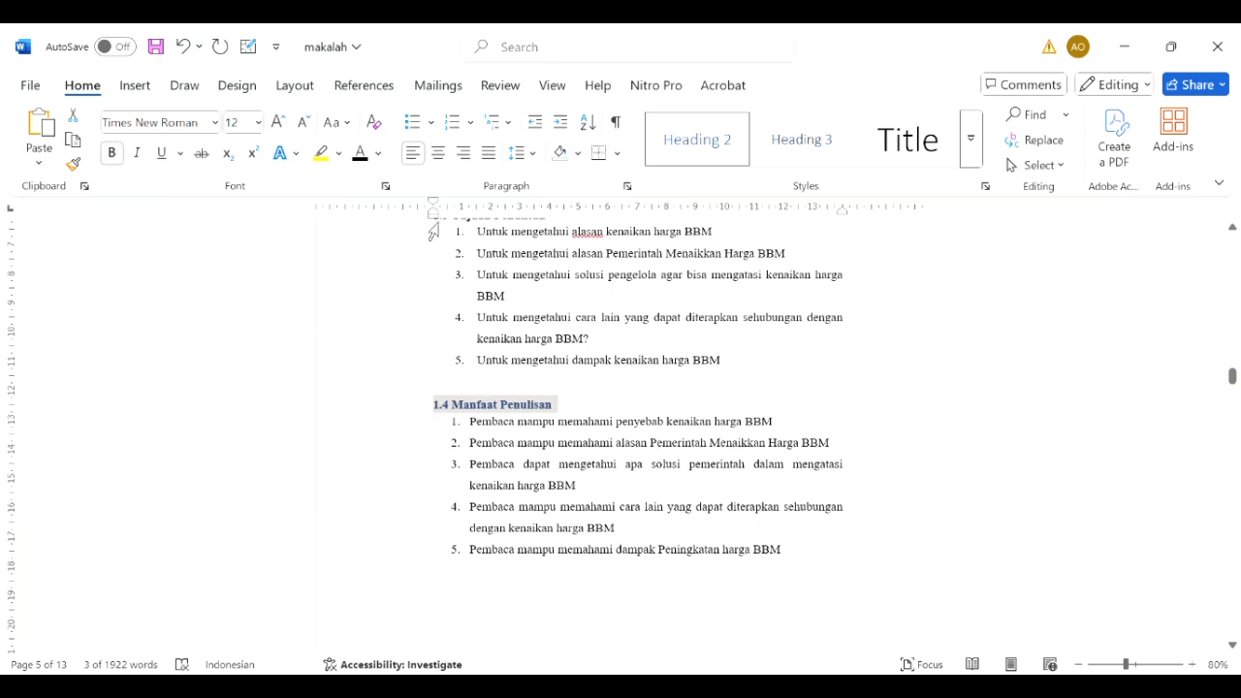
click(362, 153)
click(622, 390)
Apply the Heading 2 style to the "Faktor Penyebab Kenaikan BBM" sub-chapter title under BAB II.
scroll(625, 393, down, 3)
scroll(624, 392, down, 10)
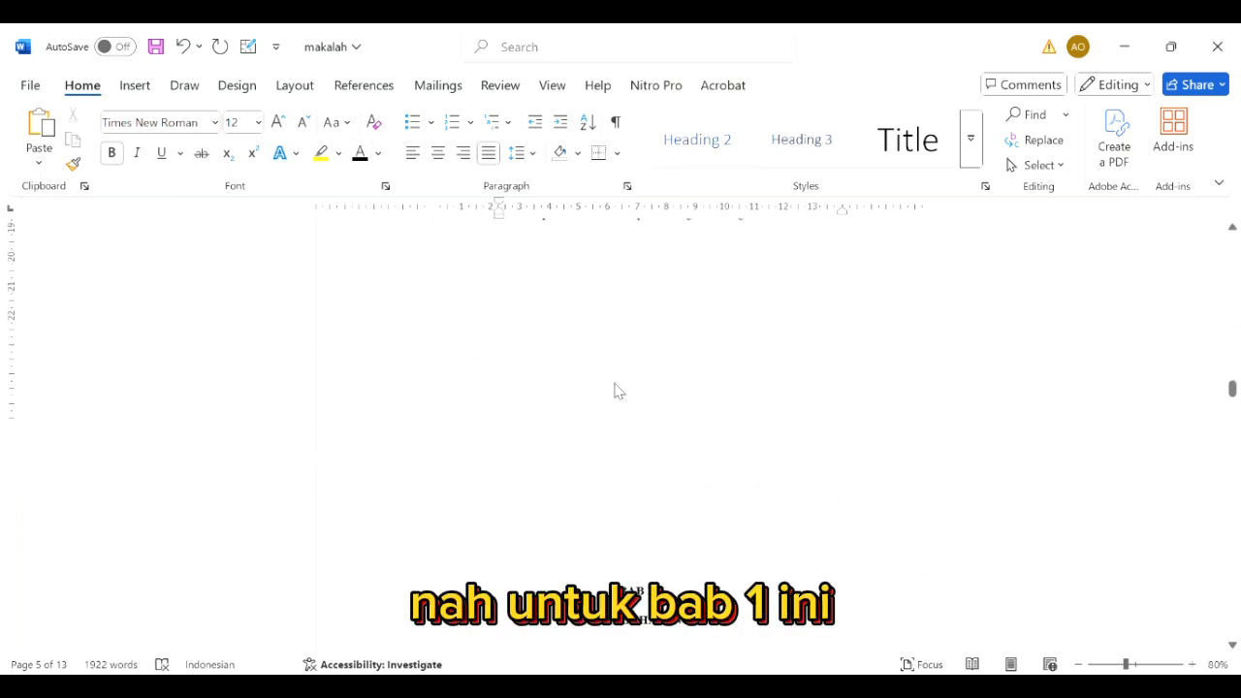
scroll(624, 392, up, 10)
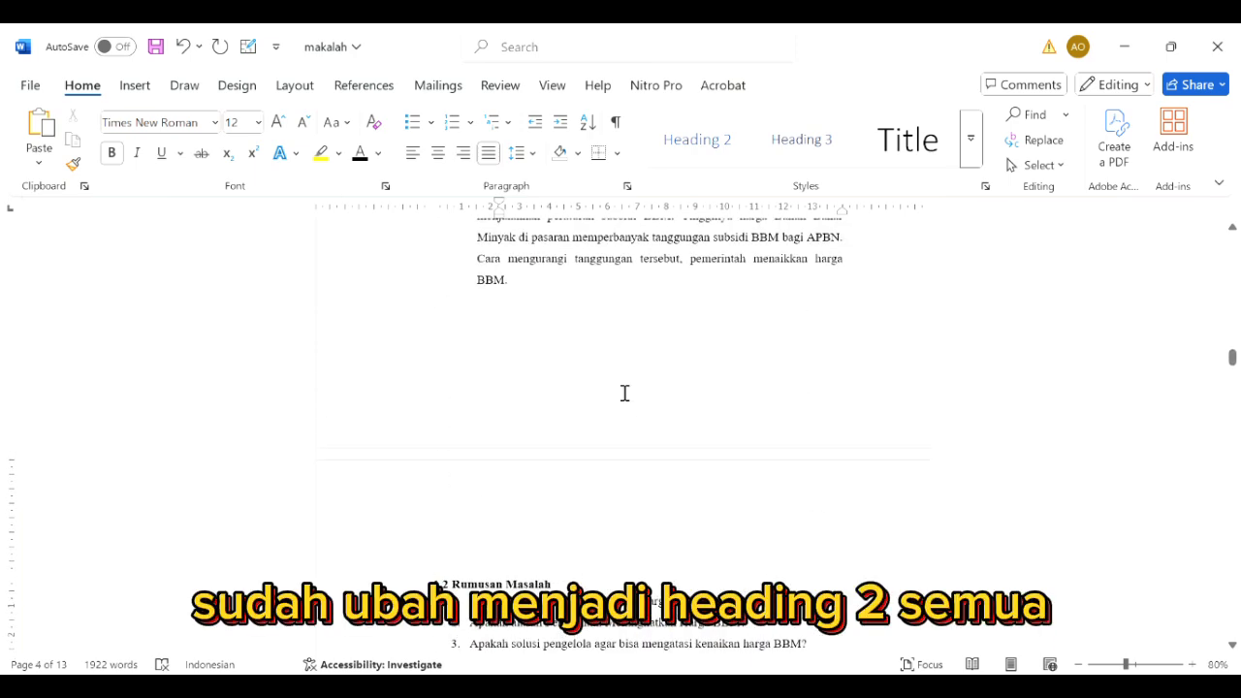
scroll(624, 393, down, 8)
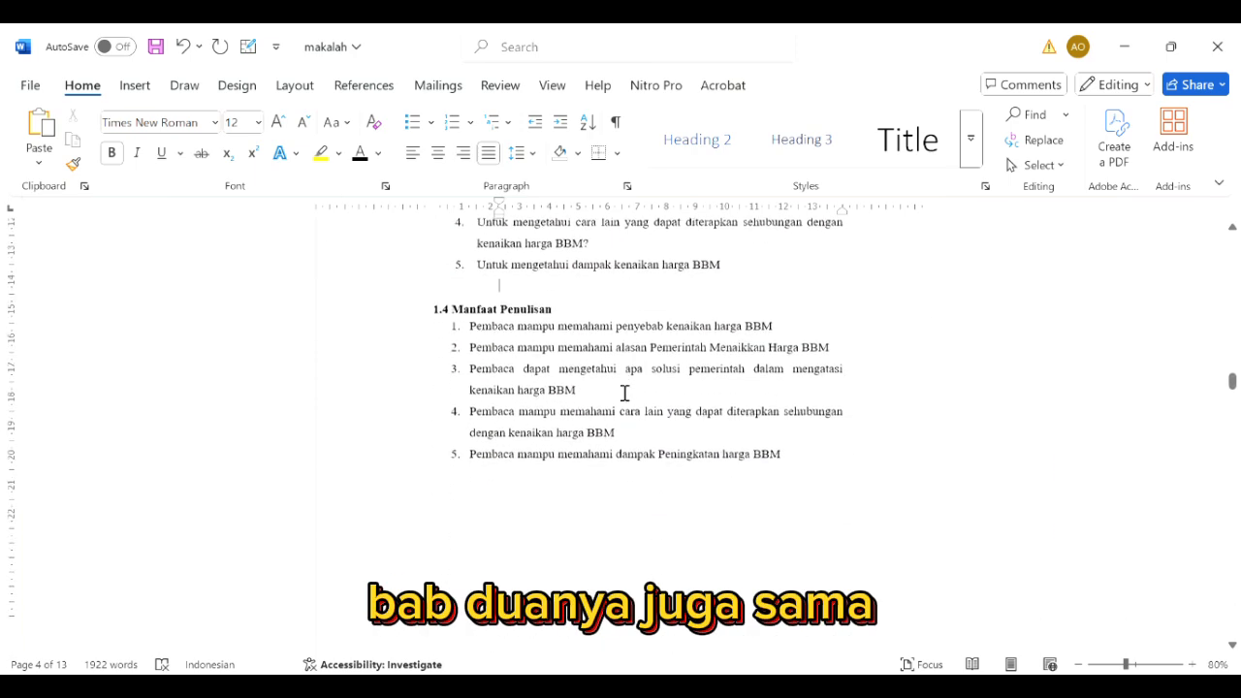
scroll(625, 392, down, 10)
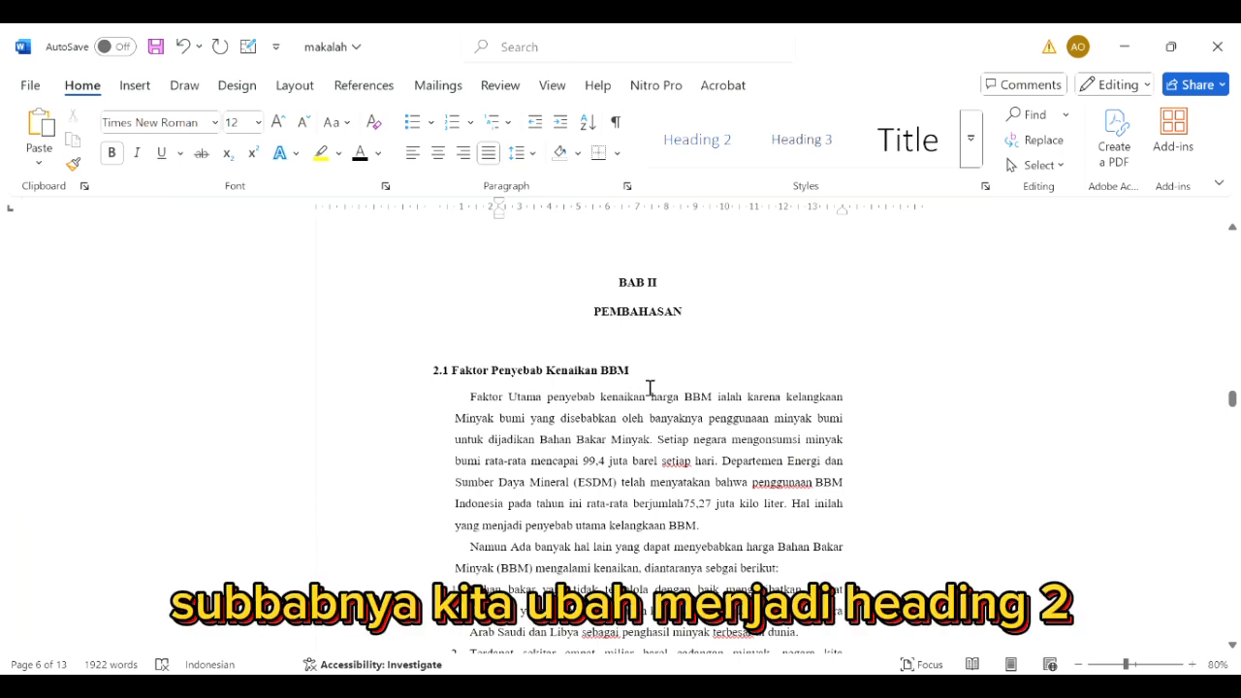
drag(636, 373, 453, 376)
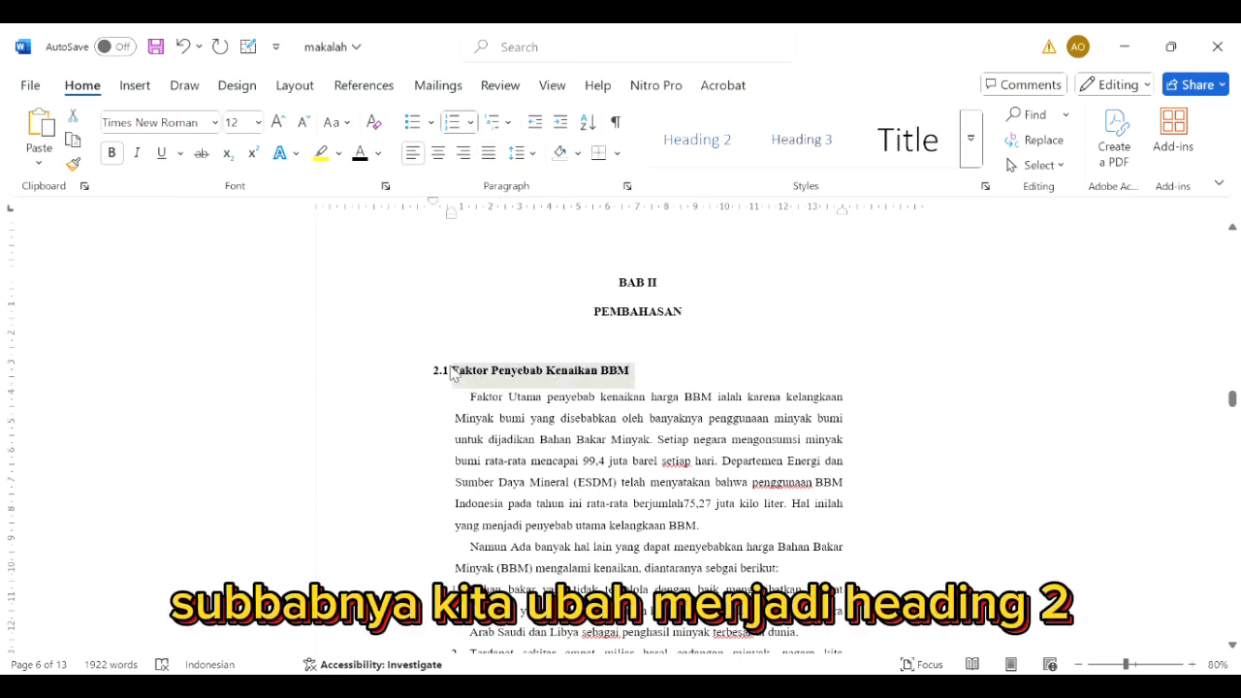
click(722, 165)
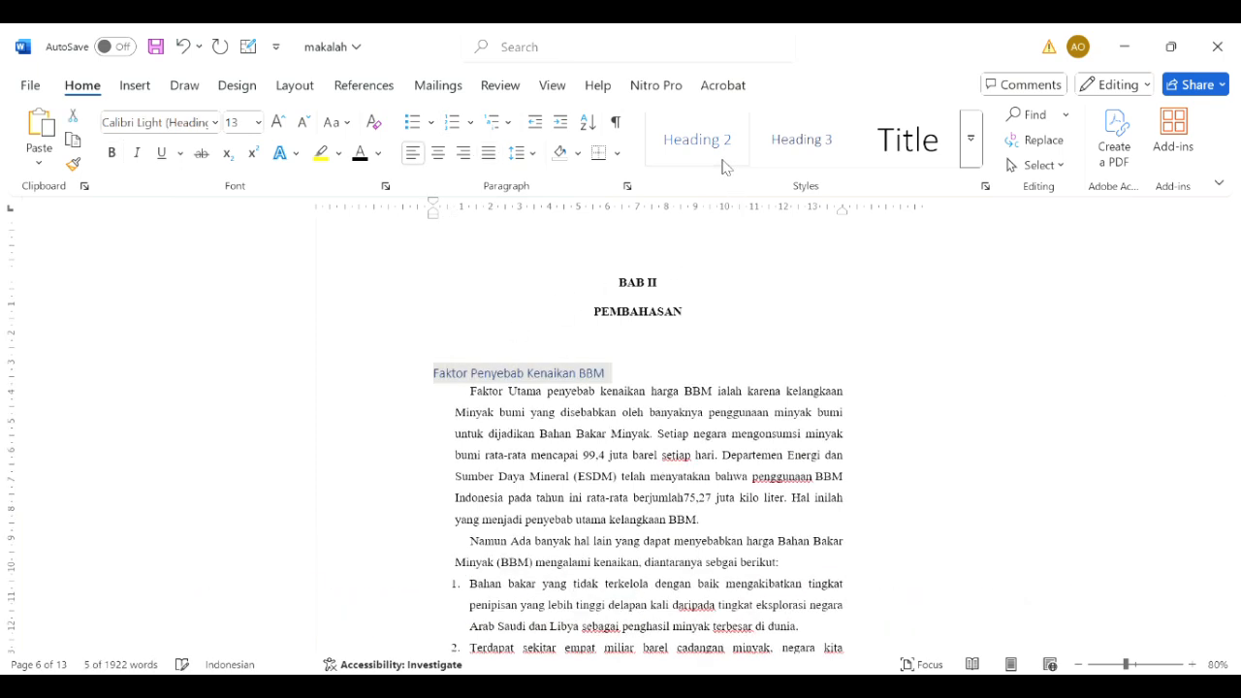
Format the "Faktor Penyebab Kenaikan BBM" heading as bold, black Times New Roman, size 12.
key(ctrl+b)
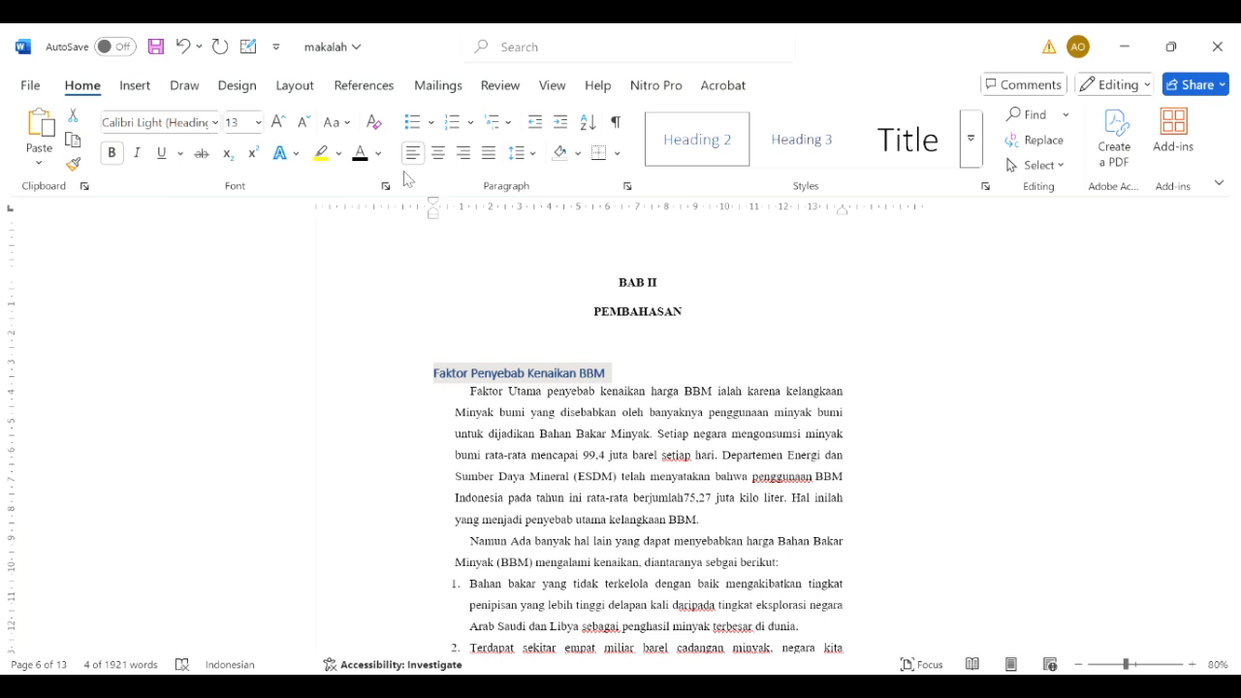
click(361, 157)
click(211, 126)
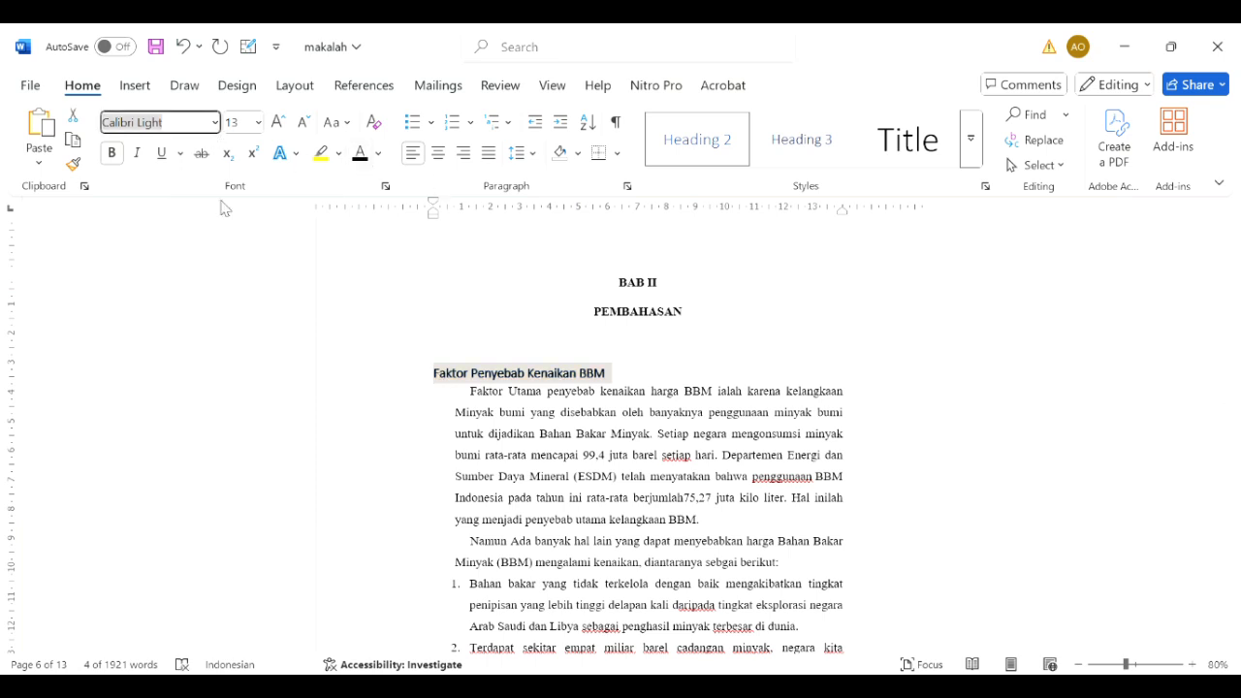
text(Times New Roman)
key(Return)
click(304, 121)
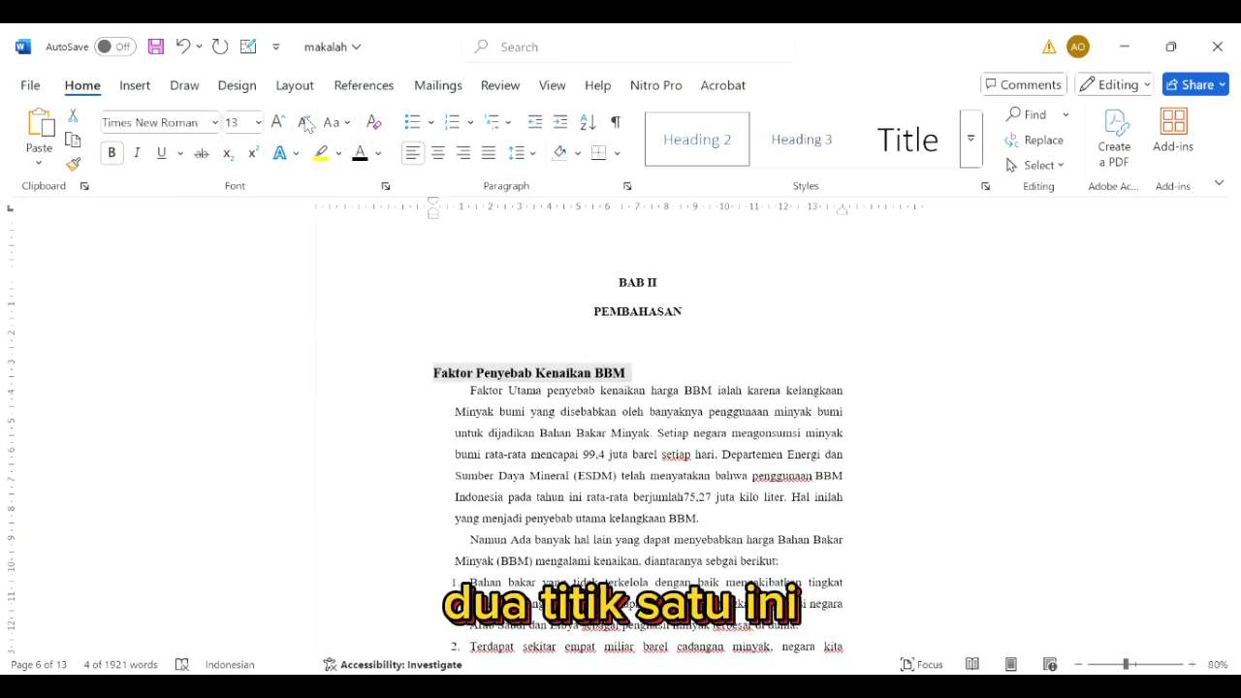
Insert the number "2.1" before the "Faktor Penyebab Kenaikan BBM" heading, keeping its section text expanded.
click(424, 373)
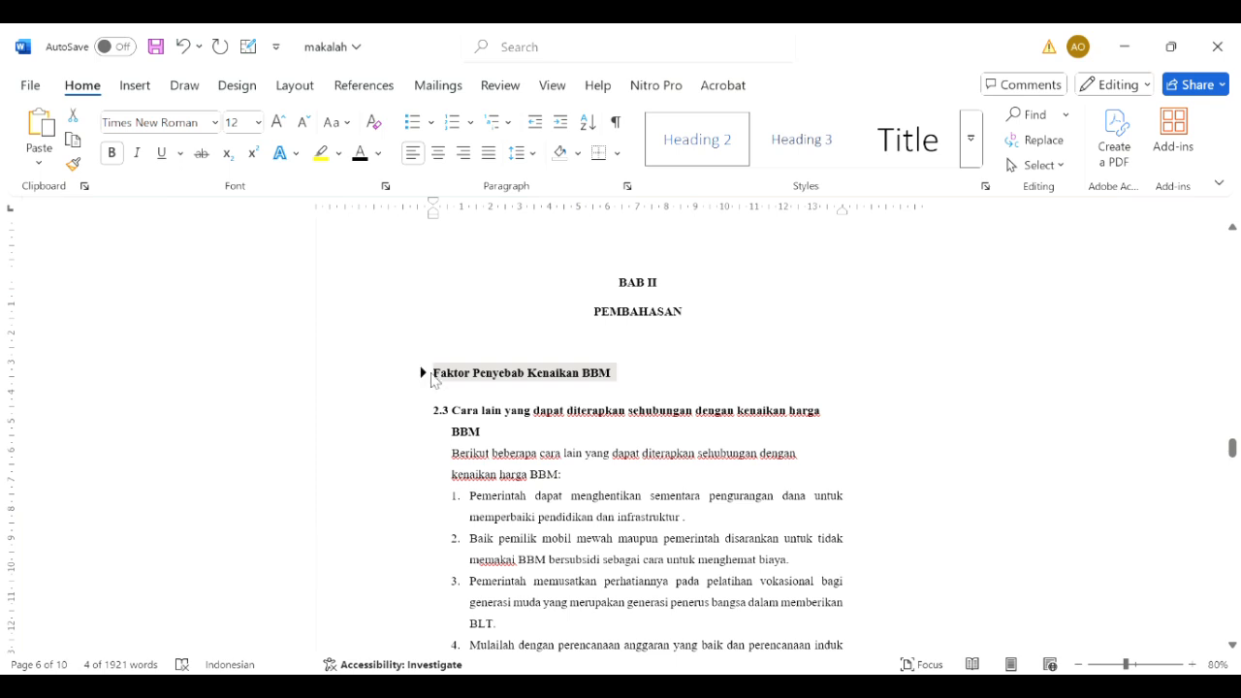
click(424, 372)
click(446, 383)
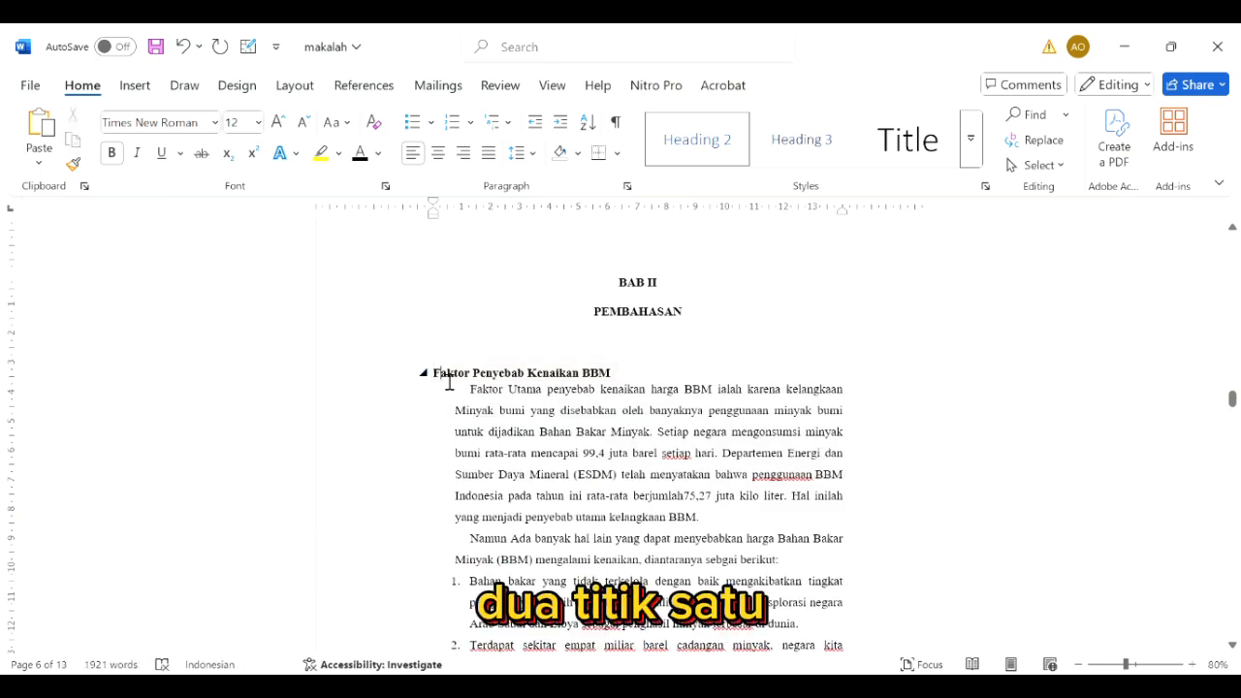
text(2.1)
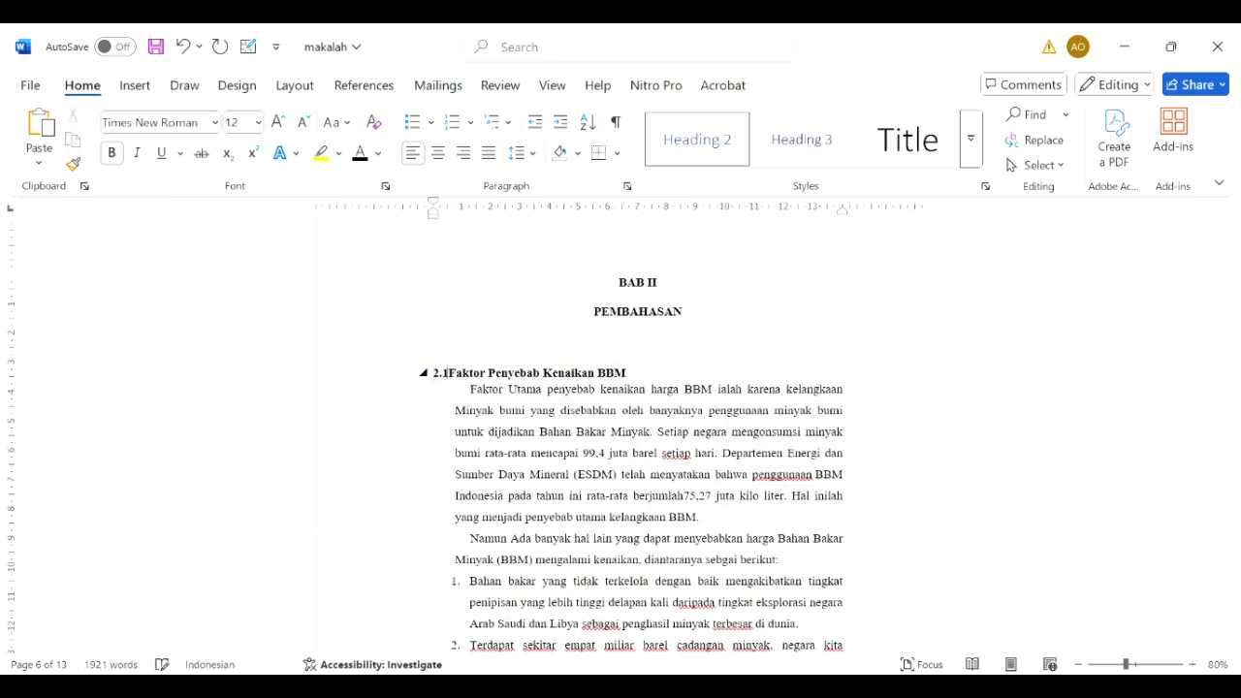
Apply the Heading 2 style to the "Alasan Pemerintah Menaikkan Harga BBM" sub-chapter title.
scroll(536, 473, down, 10)
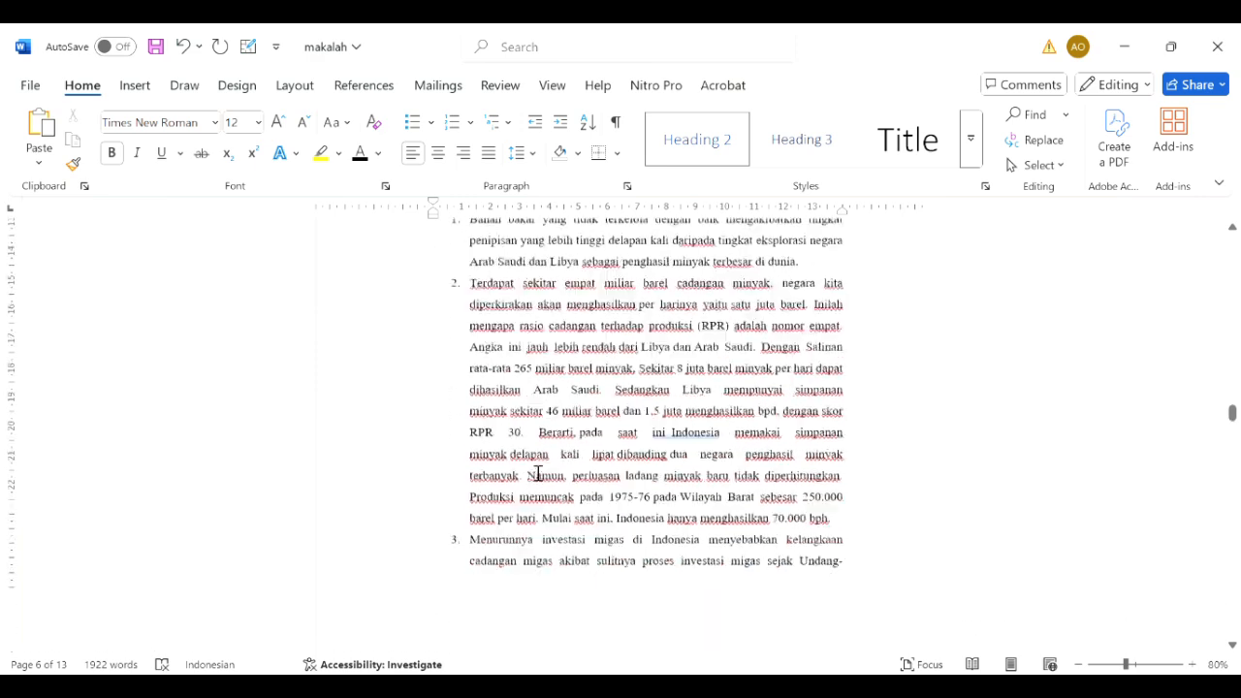
scroll(538, 472, down, 5)
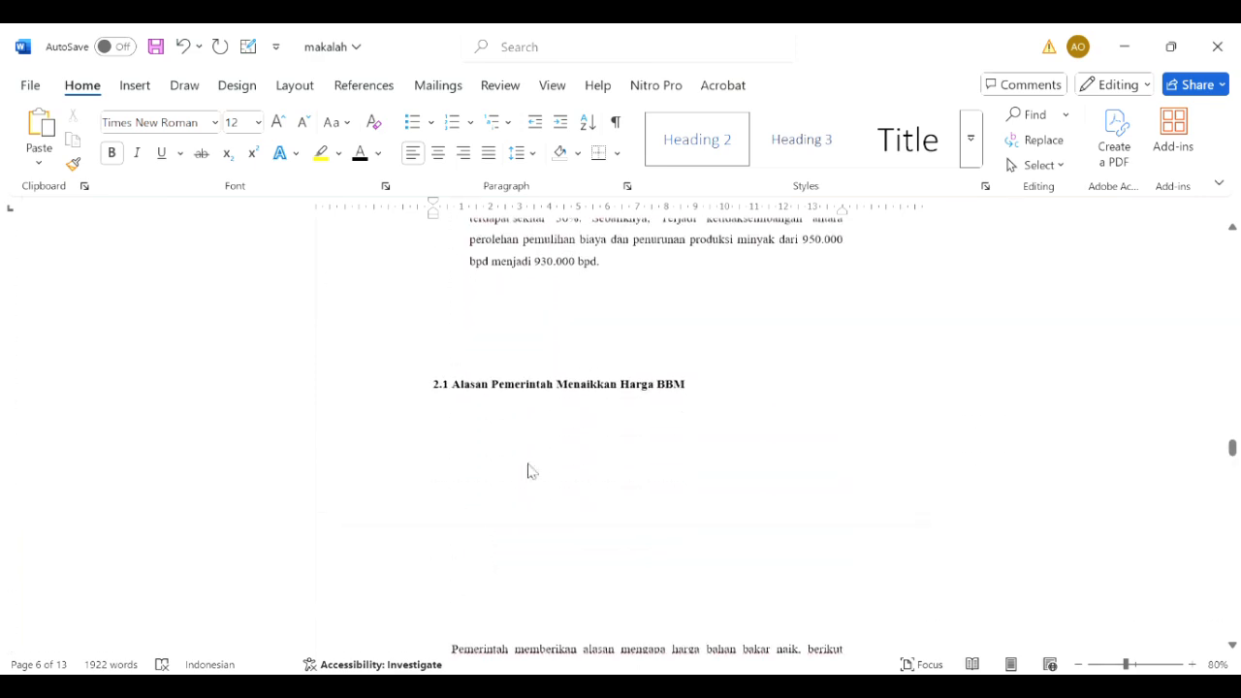
drag(709, 401, 432, 410)
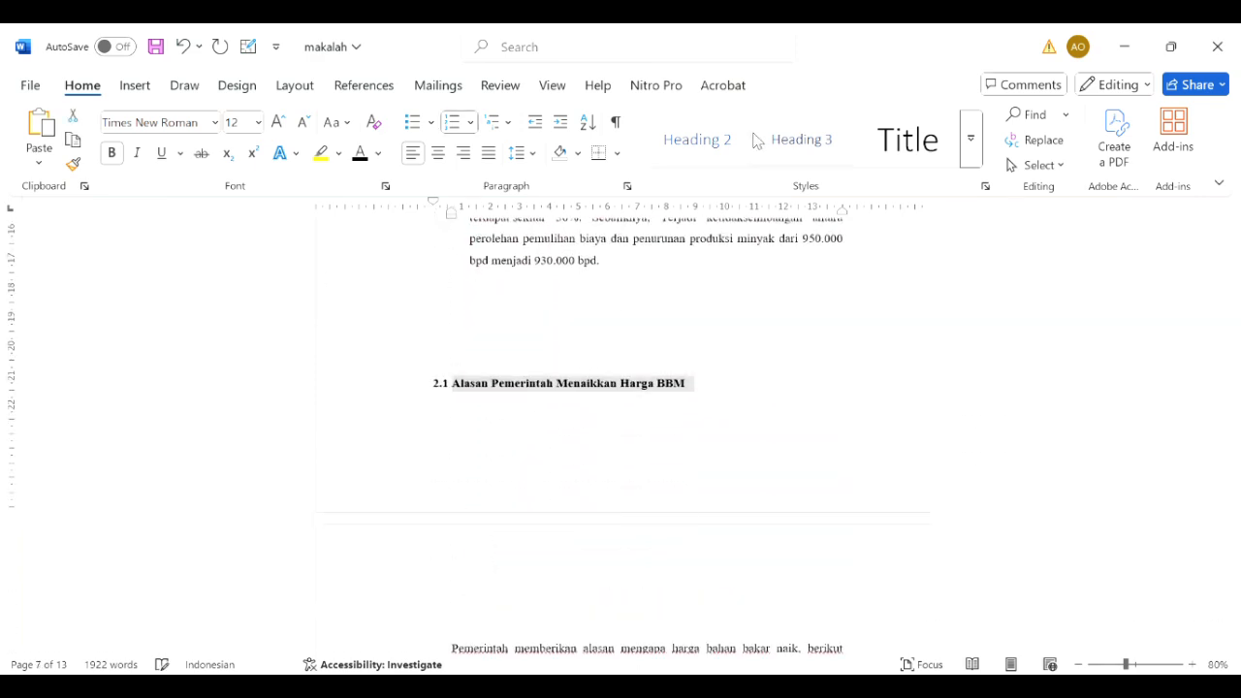
click(722, 143)
Format the "Alasan Pemerintah Menaikkan Harga BBM" heading as bold, black Times New Roman, size 12.
scroll(493, 534, down, 2)
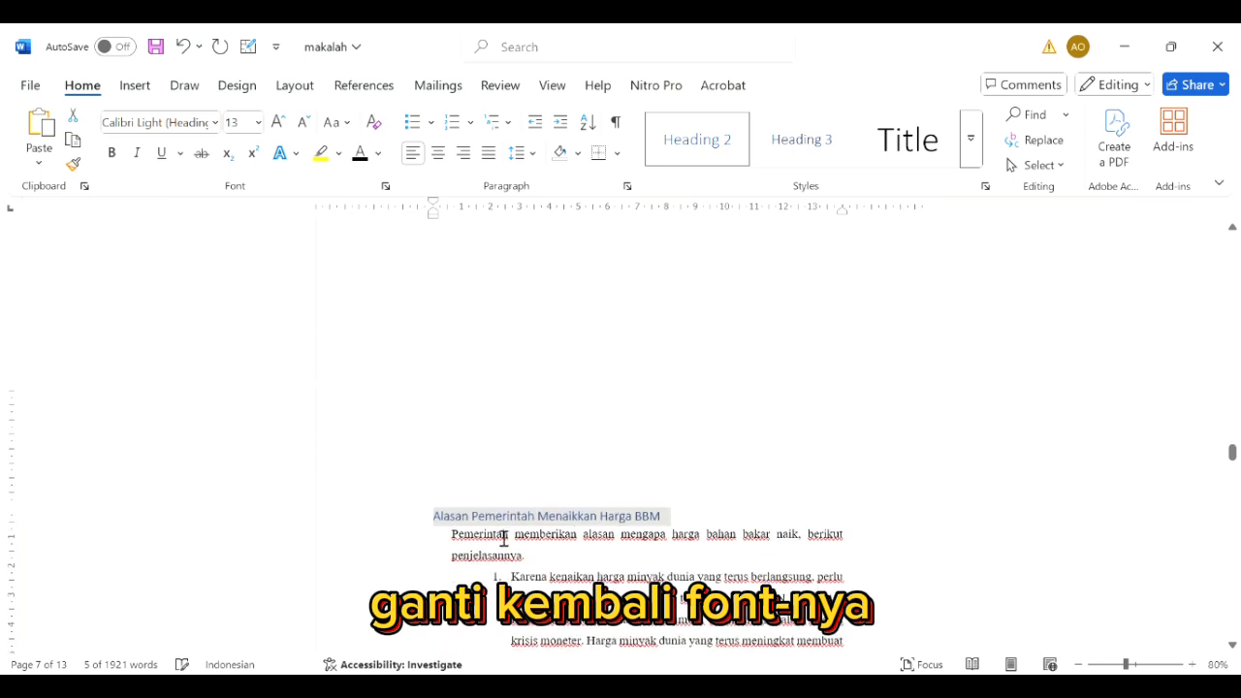
click(360, 163)
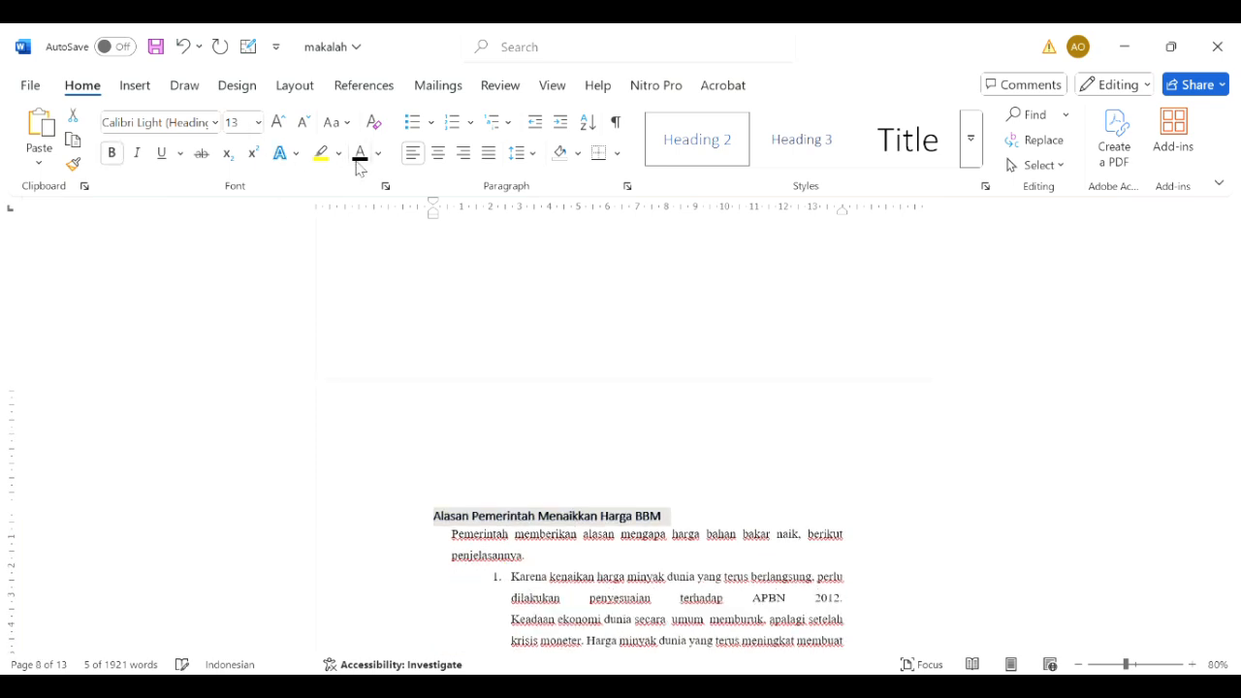
click(216, 122)
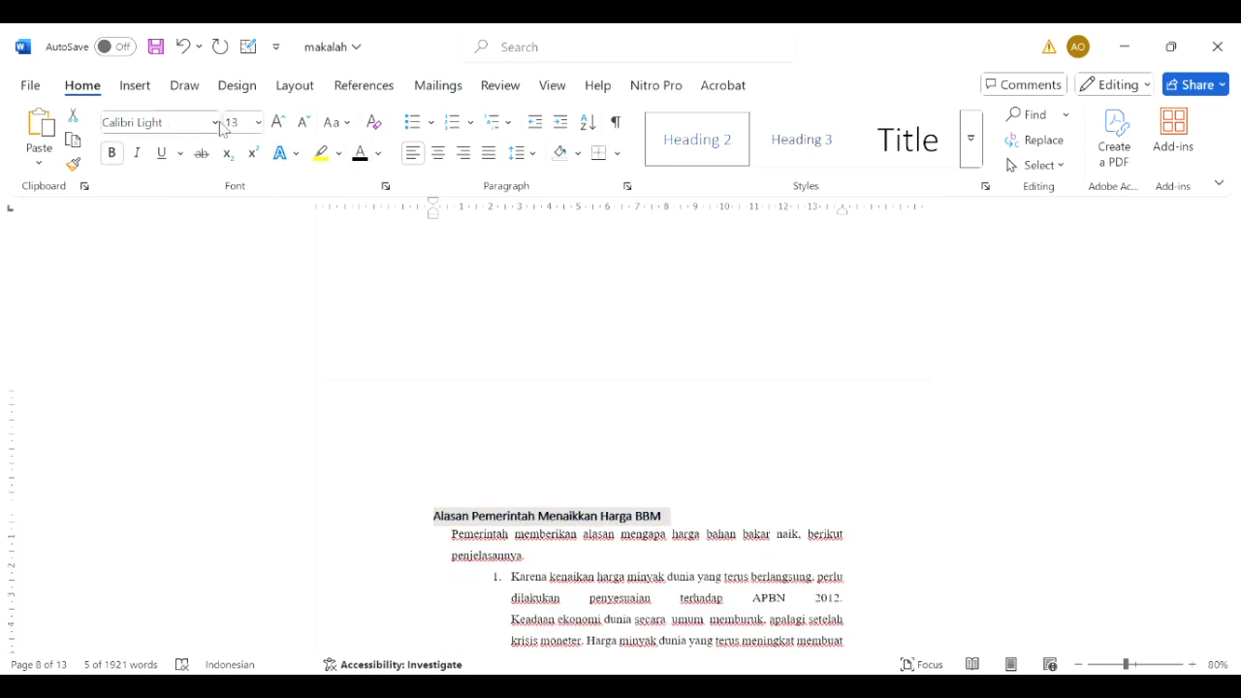
click(223, 274)
click(300, 122)
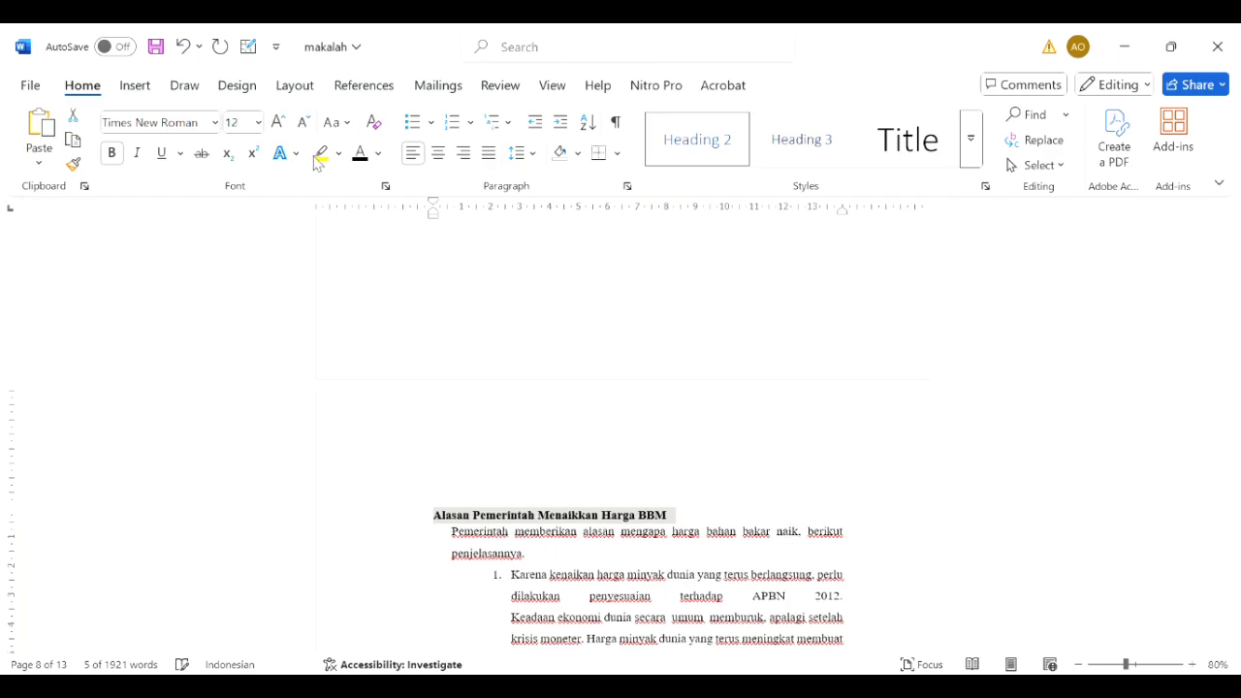
Insert the number "2.2" before the "Alasan Pemerintah Menaikkan Harga BBM" heading.
scroll(485, 398, up, 5)
scroll(484, 397, up, 12)
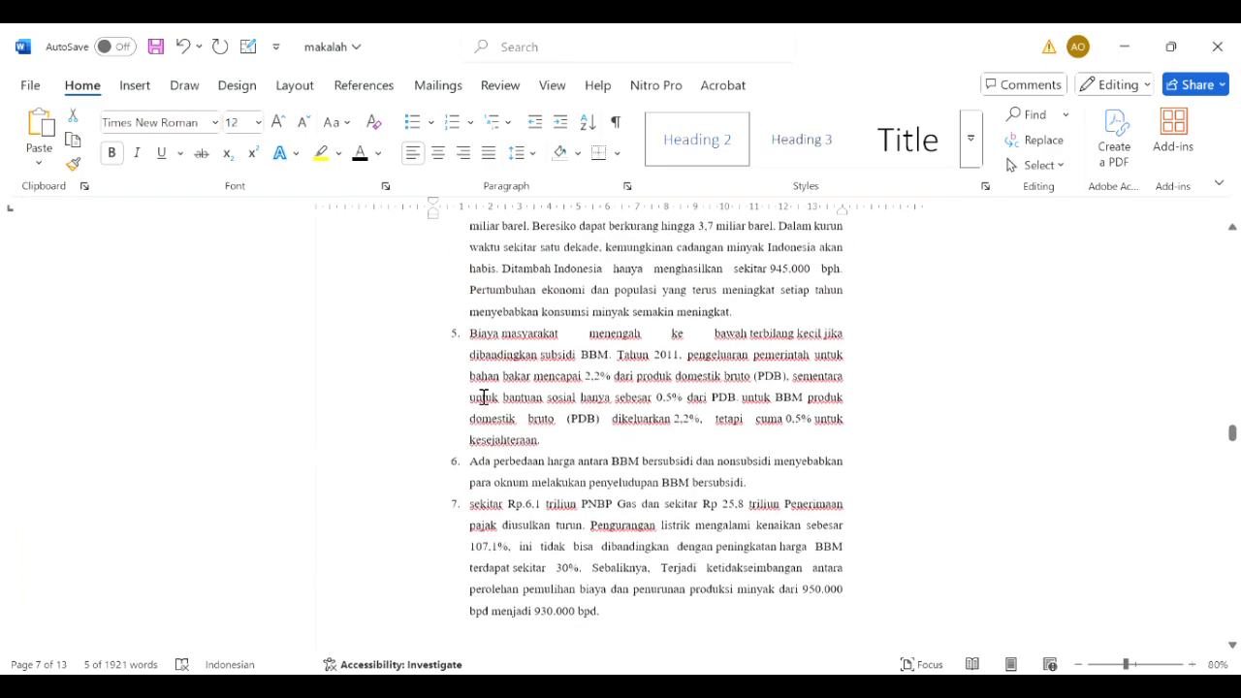
scroll(484, 397, up, 5)
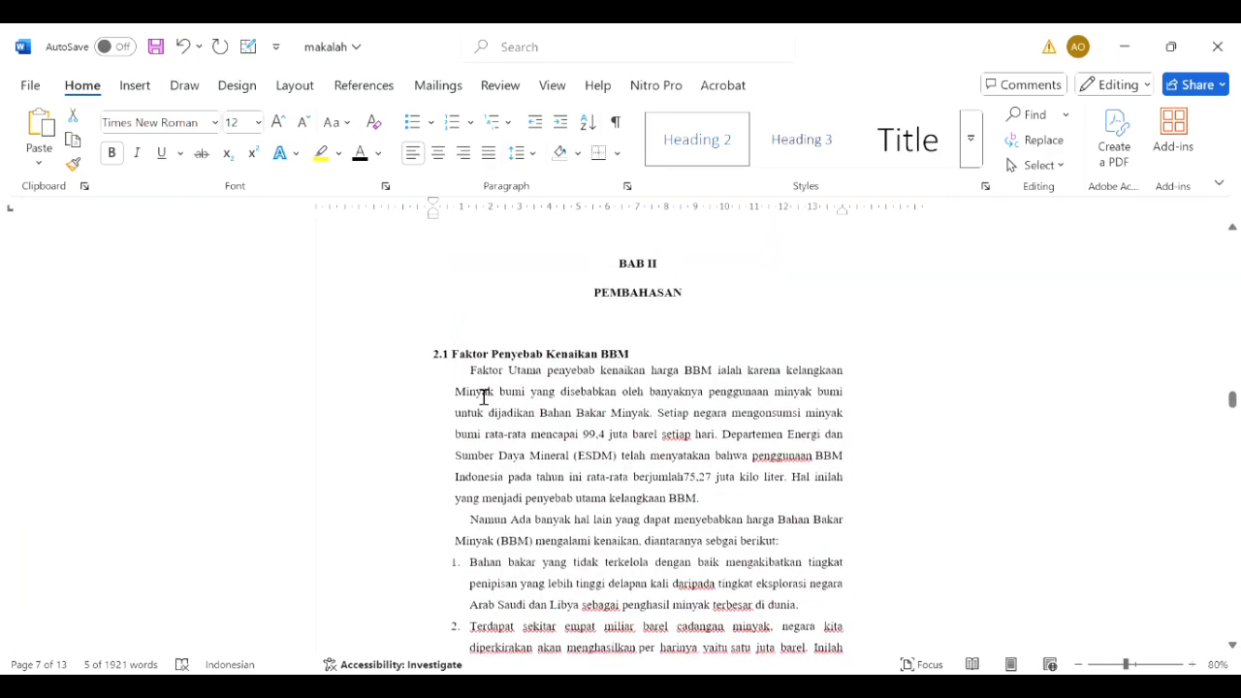
scroll(484, 398, down, 15)
ctrl+scroll(483, 397, down, 5)
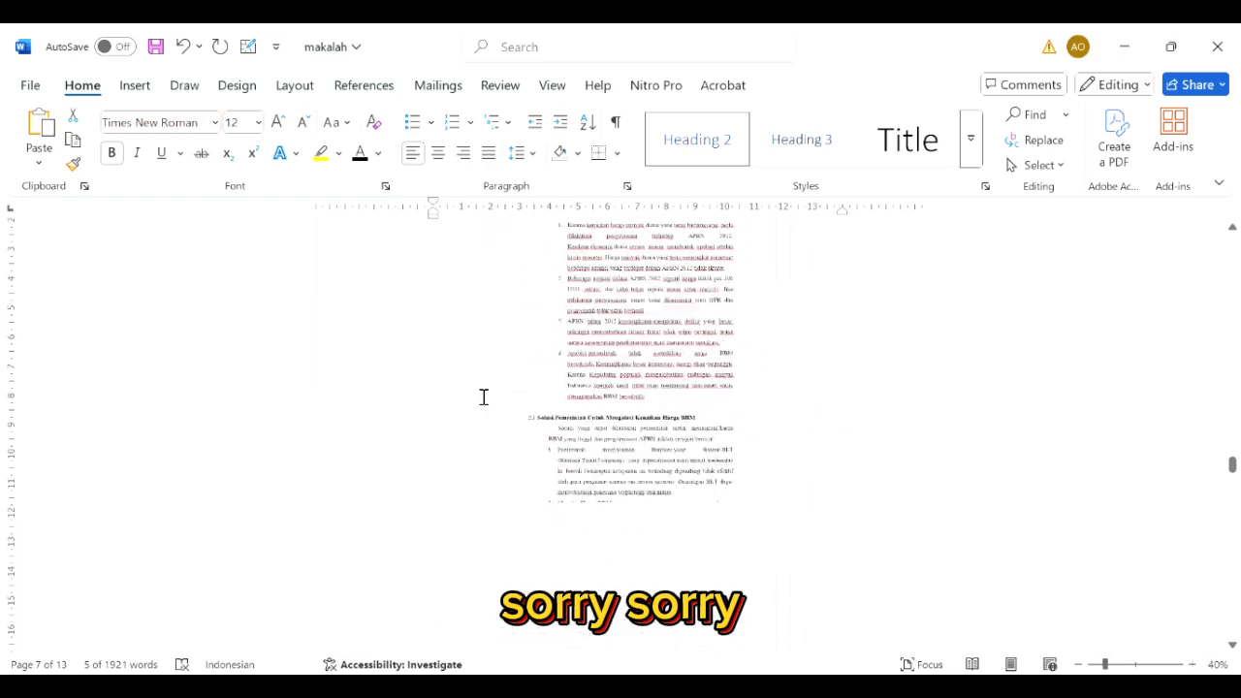
ctrl+scroll(484, 397, up, 6)
scroll(484, 398, up, 12)
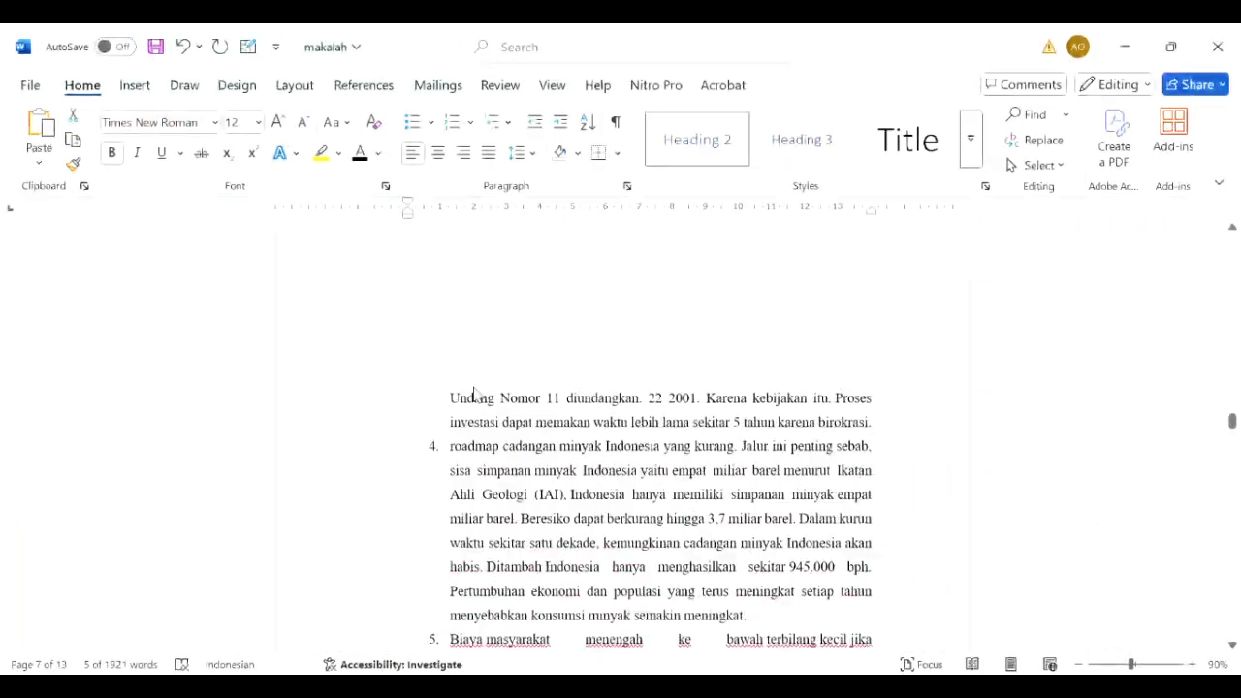
scroll(483, 398, down, 12)
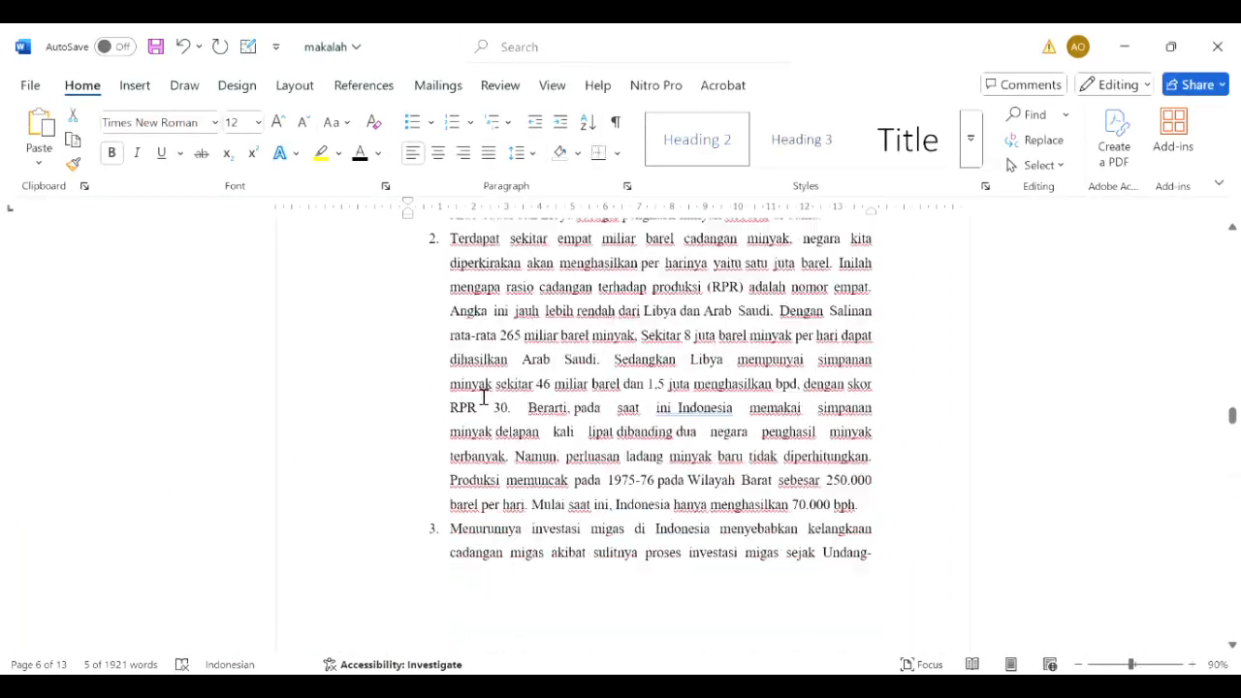
scroll(480, 395, down, 15)
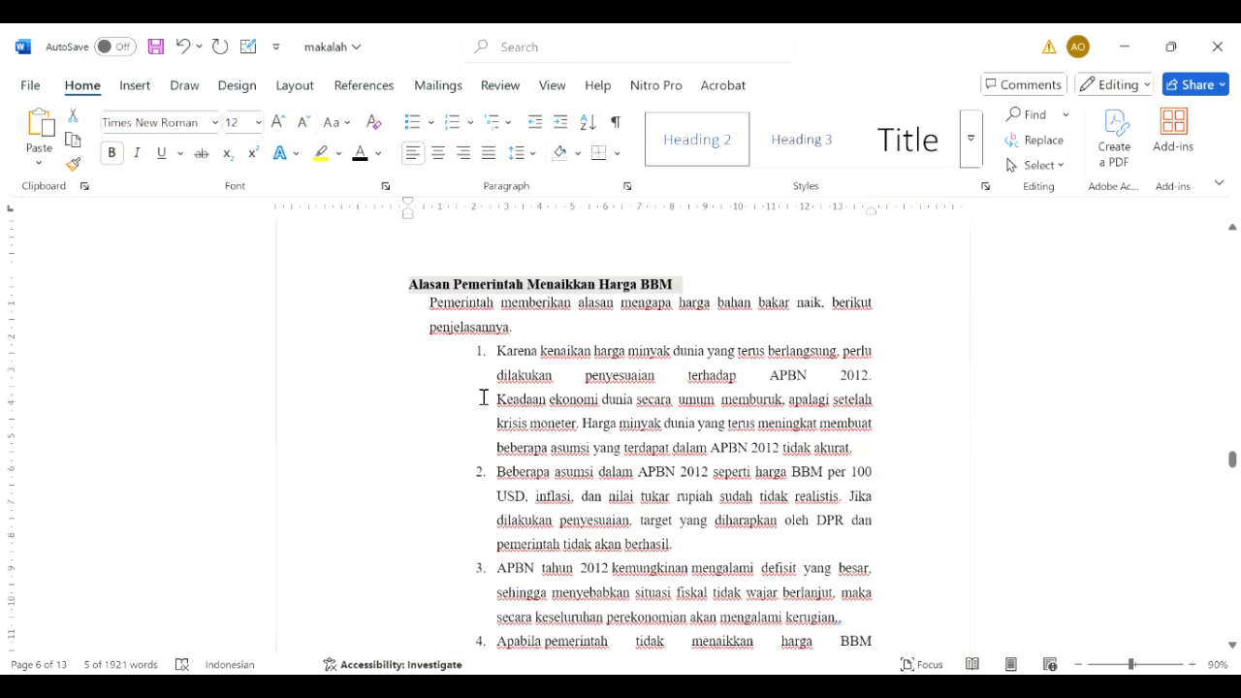
scroll(481, 395, up, 1)
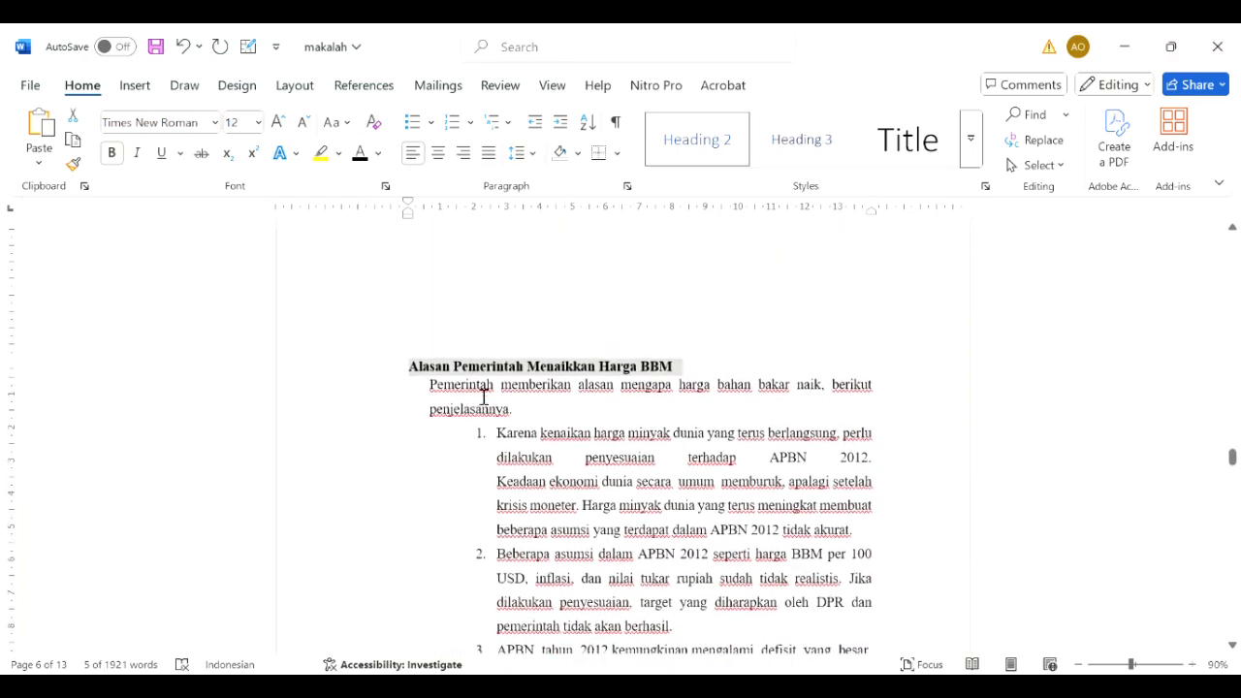
click(415, 377)
text(2.2)
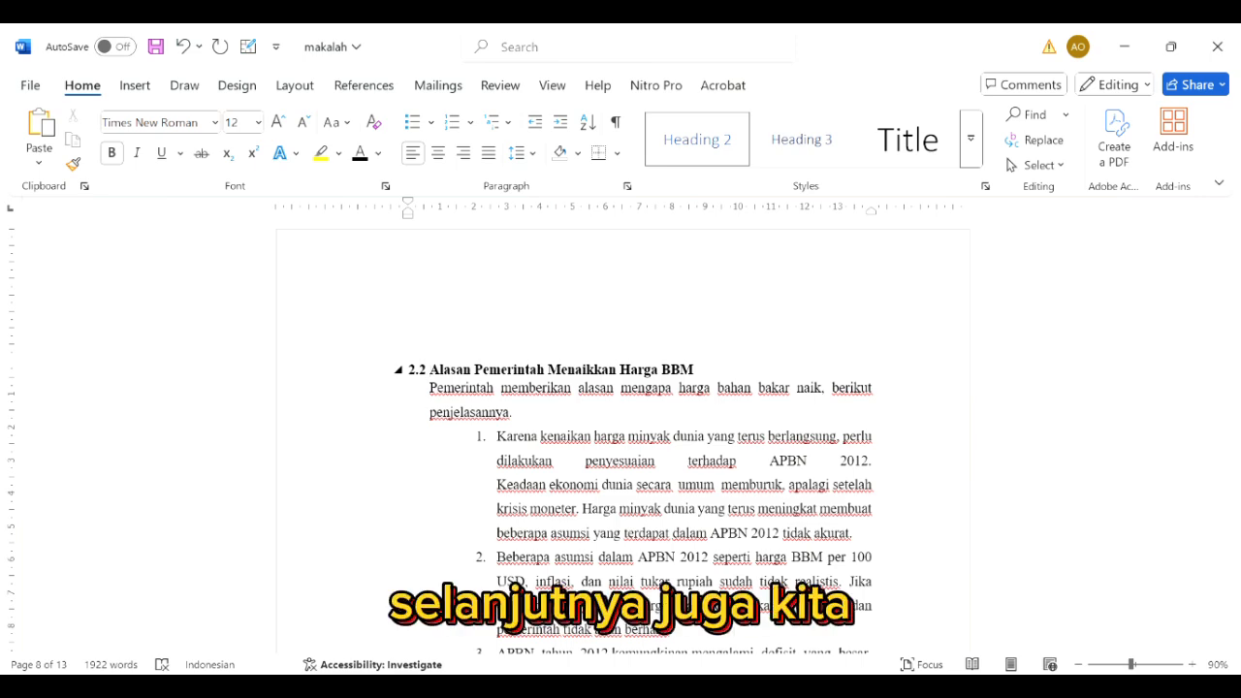
Apply the Heading 2 style to the "Solusi Pemerintah Untuk Mengatasi Kenaikan Harga BBM" sub-chapter title.
scroll(502, 411, down, 10)
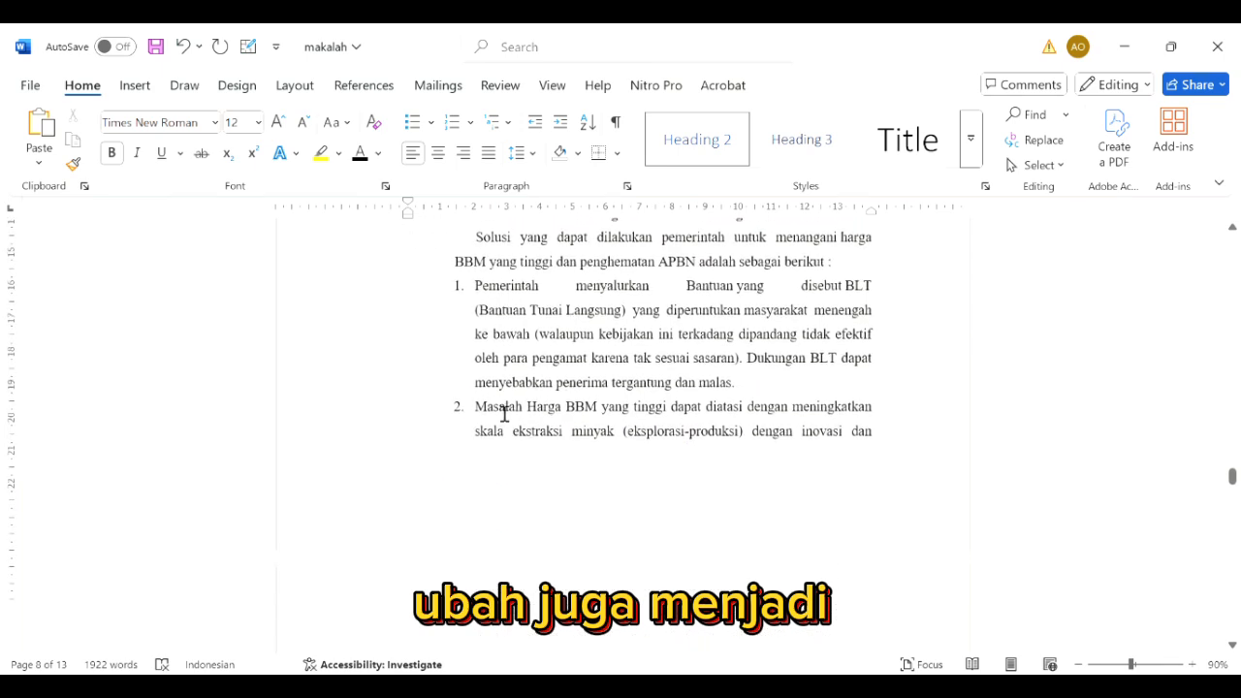
scroll(503, 412, up, 3)
drag(432, 378, 797, 383)
click(714, 161)
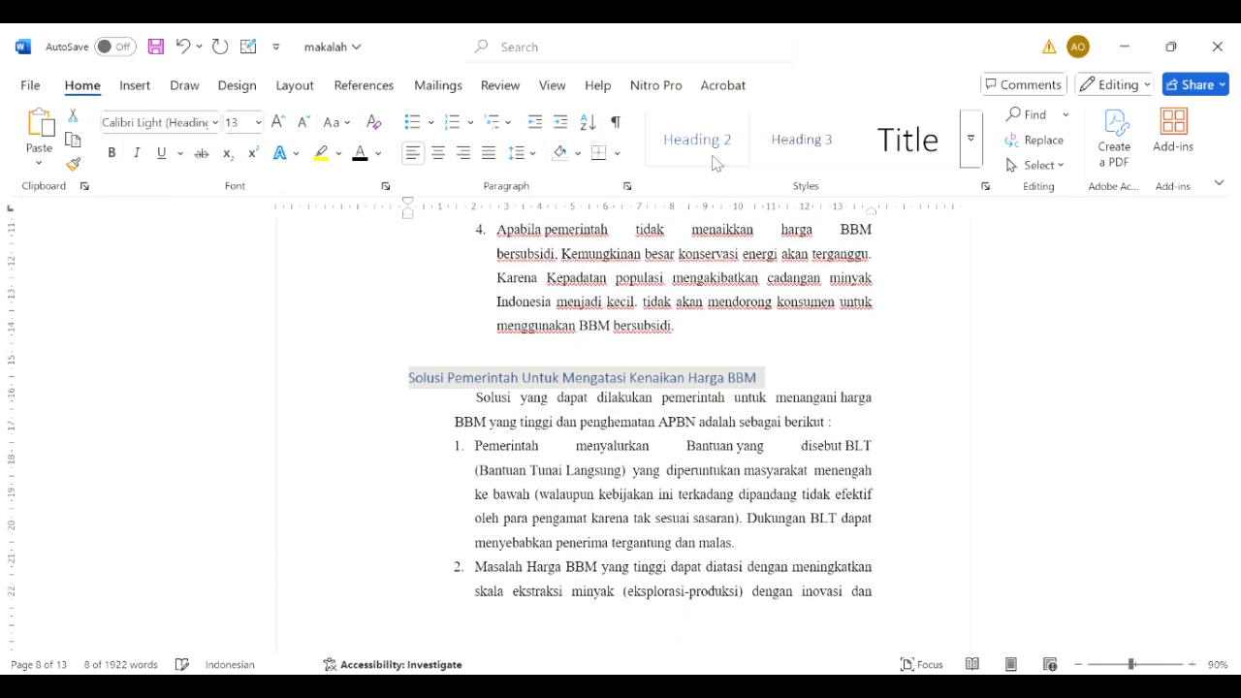
Format the "Solusi Pemerintah Untuk Mengatasi Kenaikan Harga BBM" heading as bold, black Times New Roman, size 12.
scroll(515, 405, up, 8)
scroll(514, 405, down, 6)
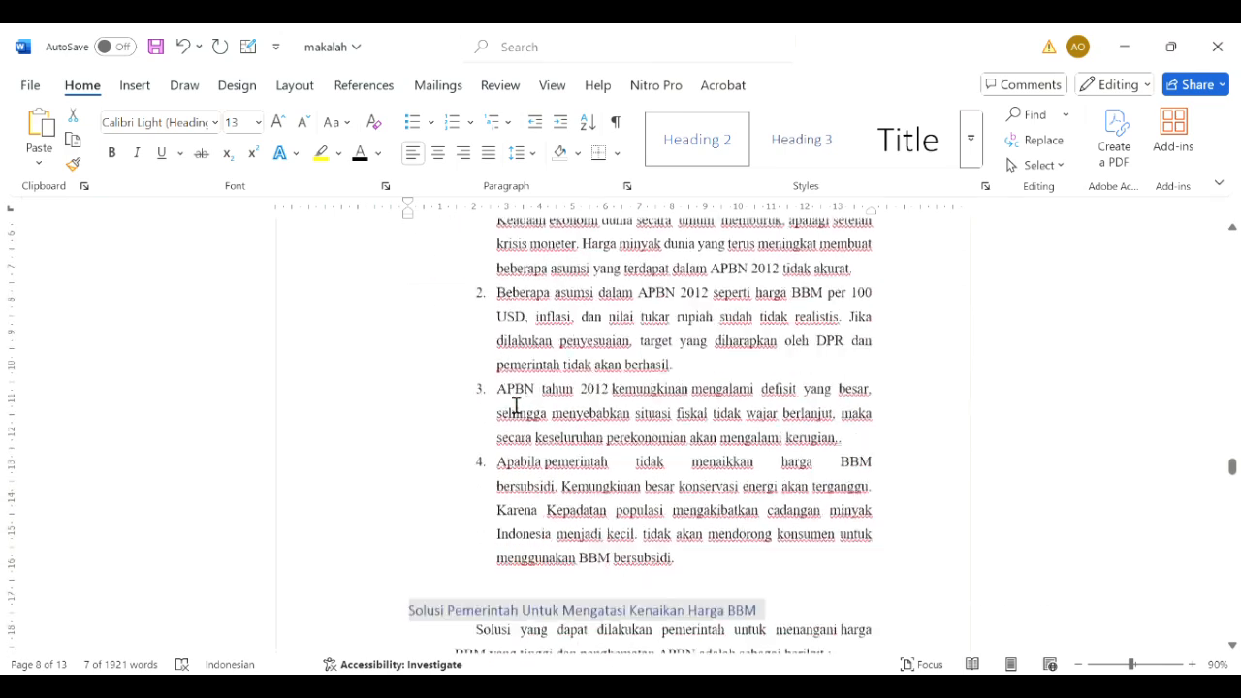
scroll(515, 407, down, 5)
scroll(457, 352, up, 1)
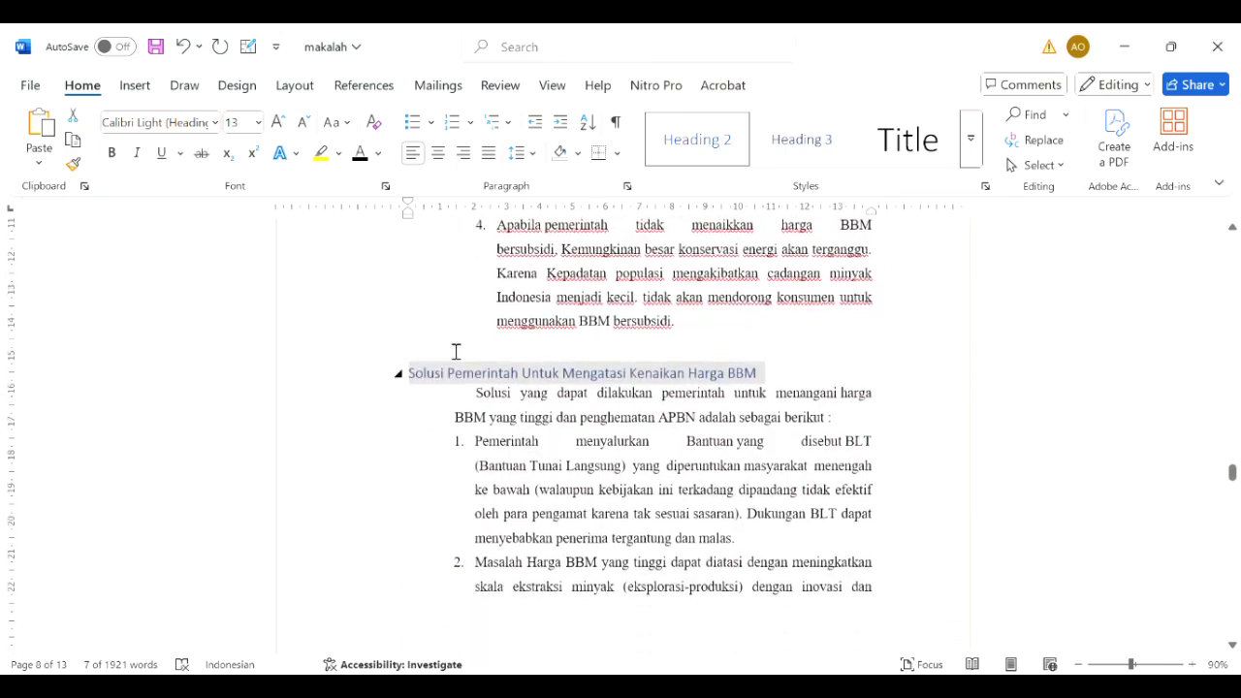
click(357, 158)
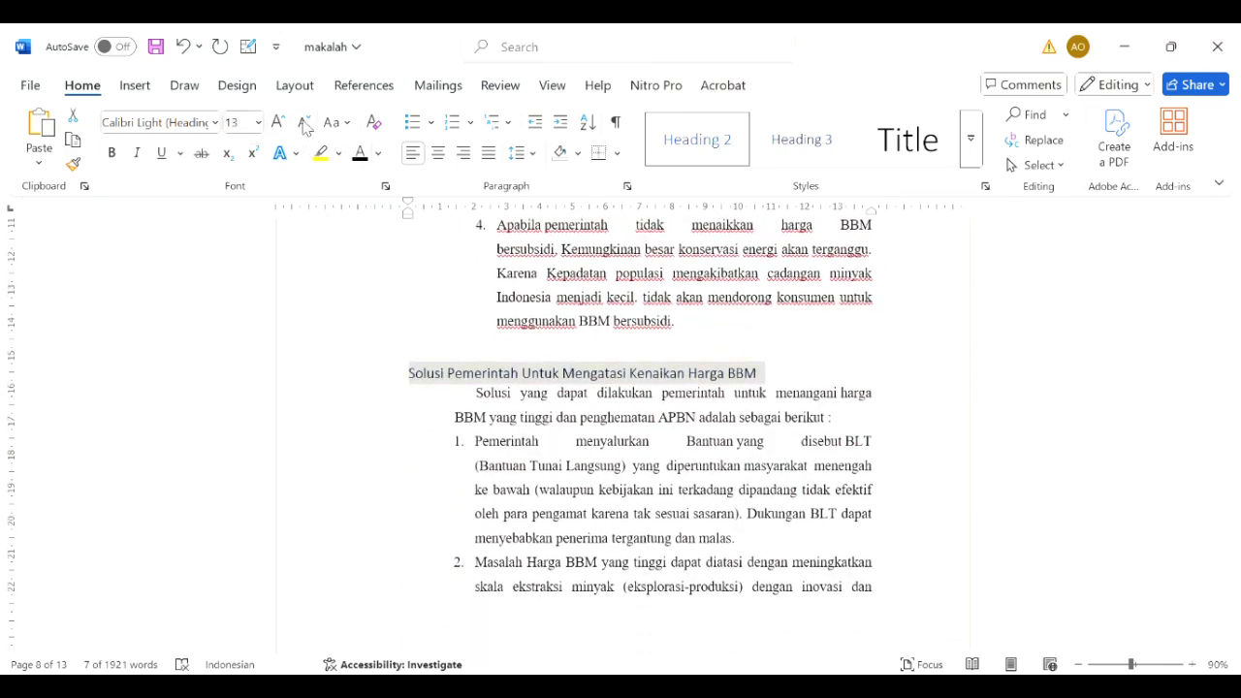
click(303, 123)
click(216, 125)
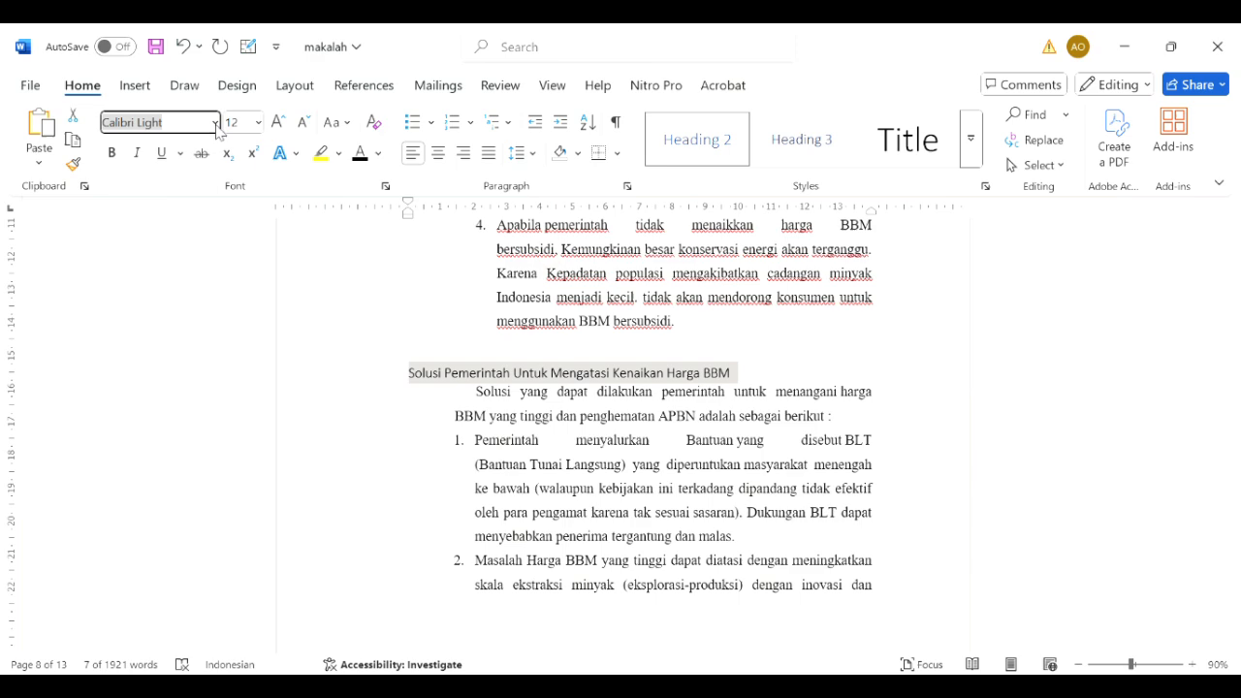
click(230, 269)
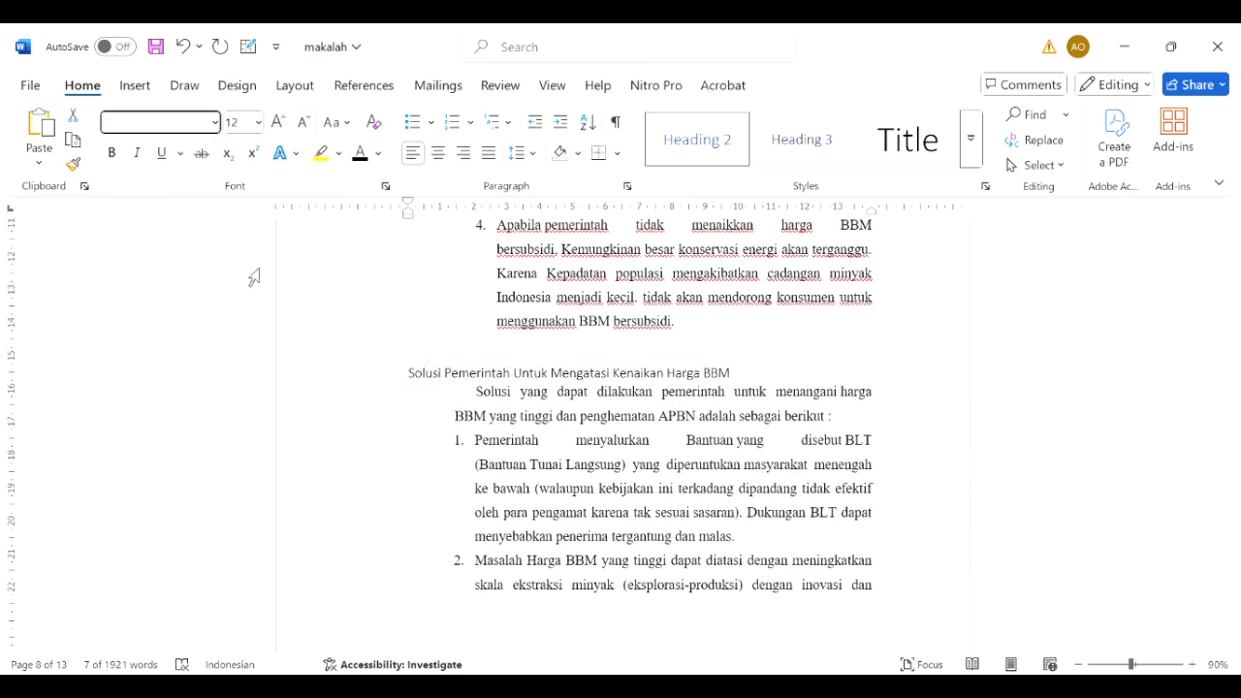
click(112, 153)
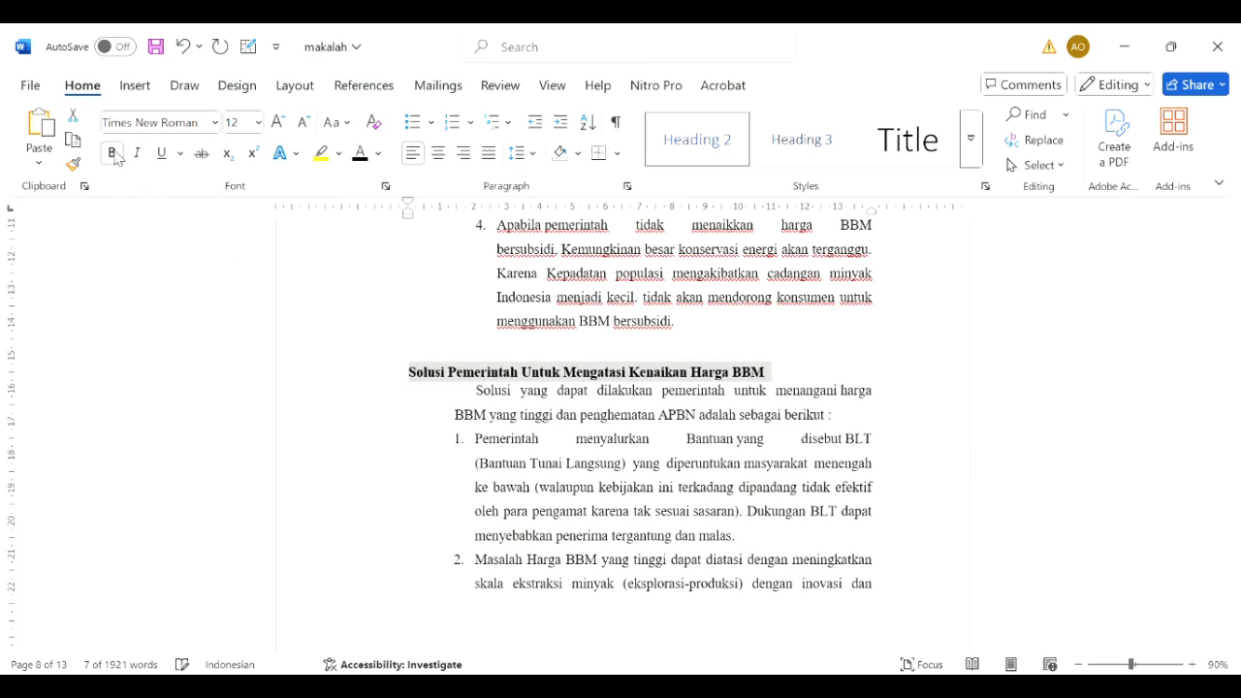
Insert the number "2.3" before the "Solusi Pemerintah Untuk Mengatasi Kenaikan Harga BBM" heading.
click(411, 380)
scroll(443, 387, up, 5)
scroll(446, 388, down, 2)
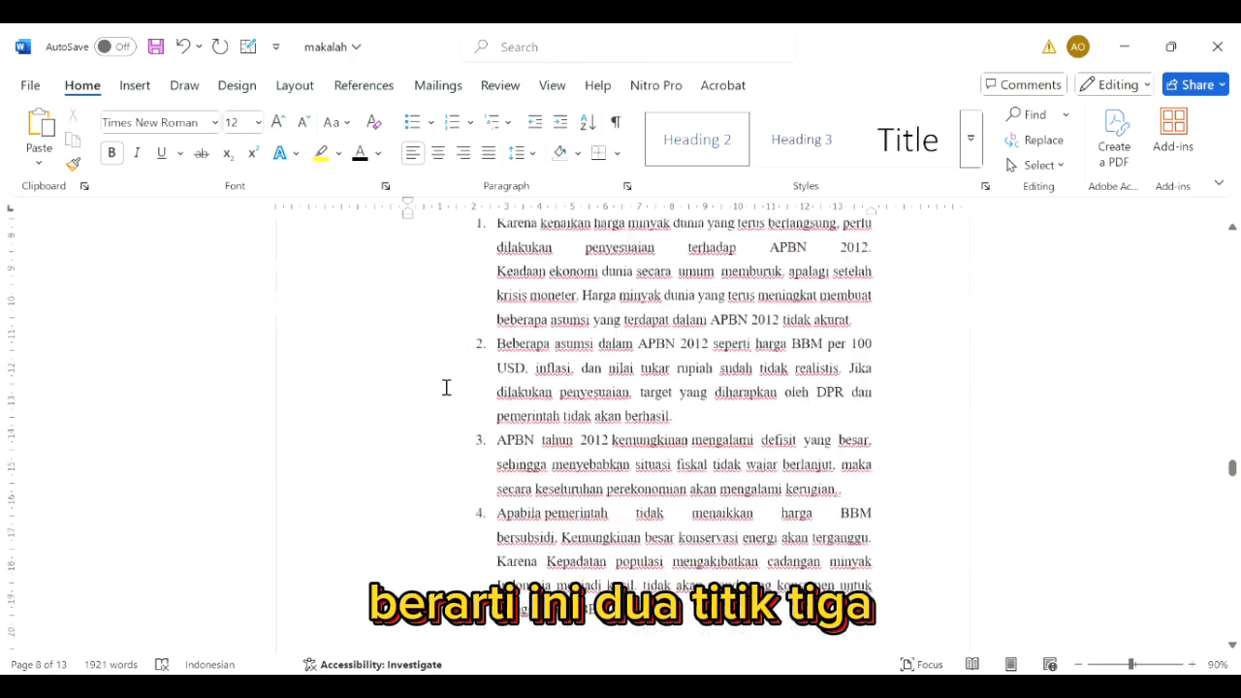
scroll(443, 387, down, 3)
text(2.)
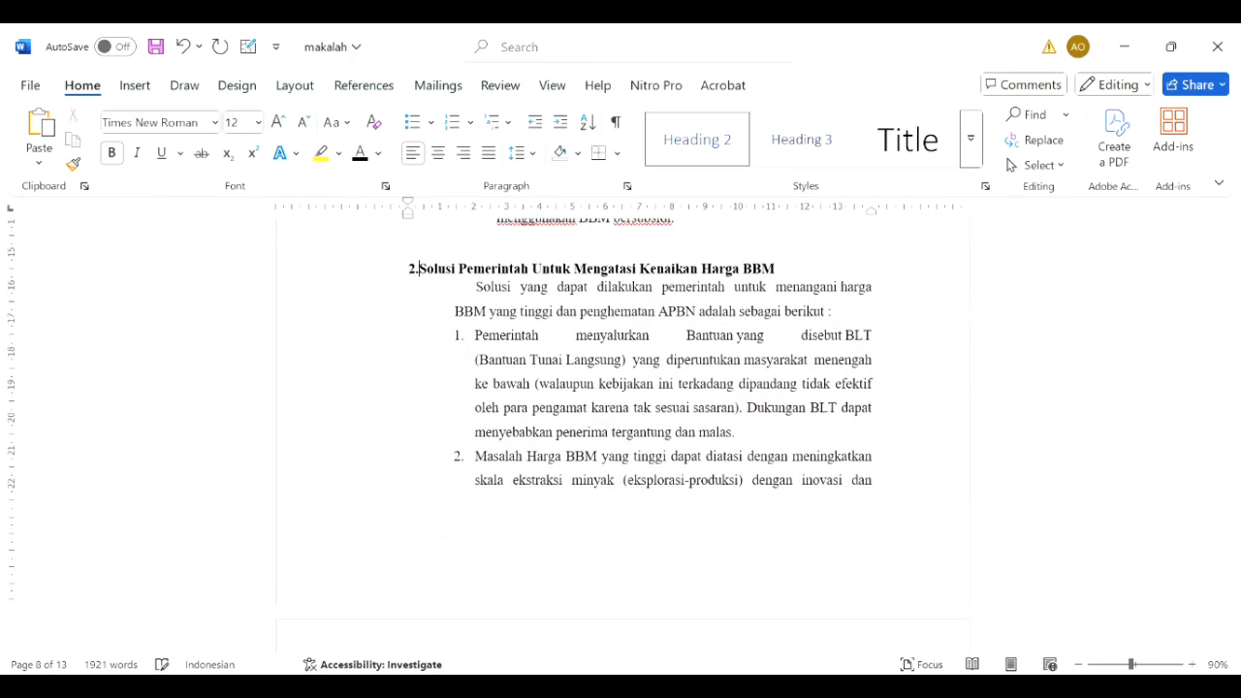
text(3)
Apply the Heading 2 style to the "Cara lain yang dapat diterapkan sehubungan dengan kenaikan harga BBM" sub-chapter title.
scroll(496, 467, down, 3)
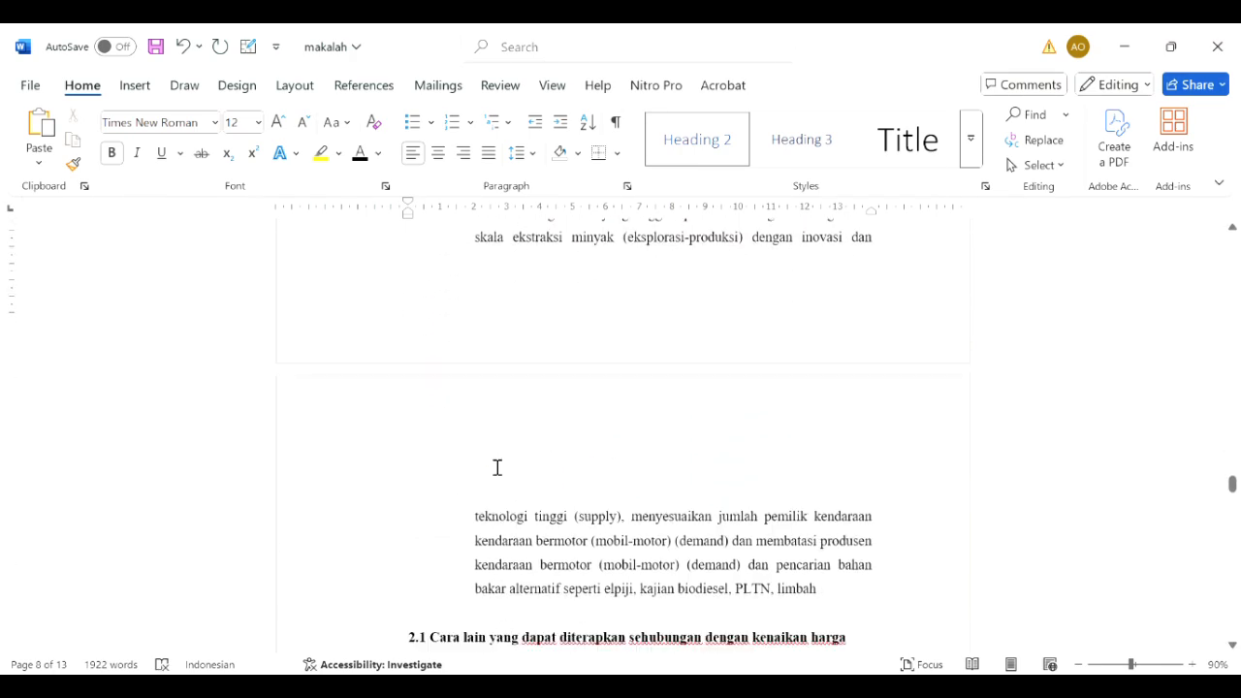
scroll(496, 467, down, 3)
triple_click(407, 395)
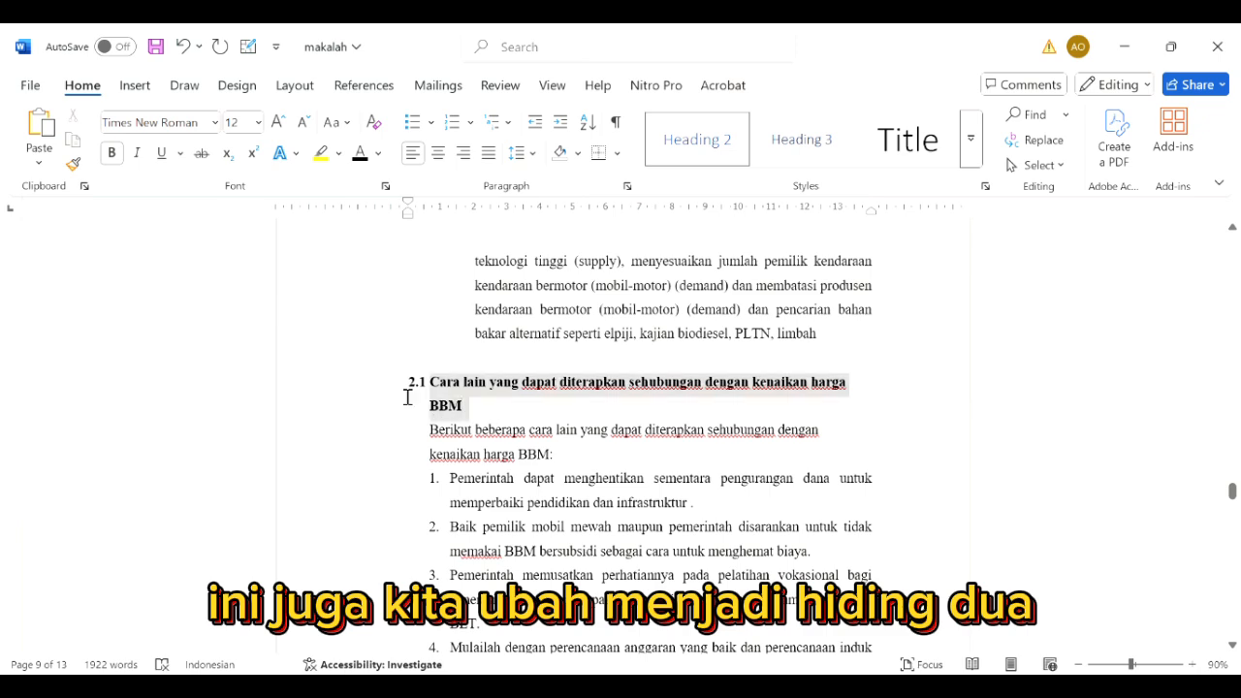
click(694, 153)
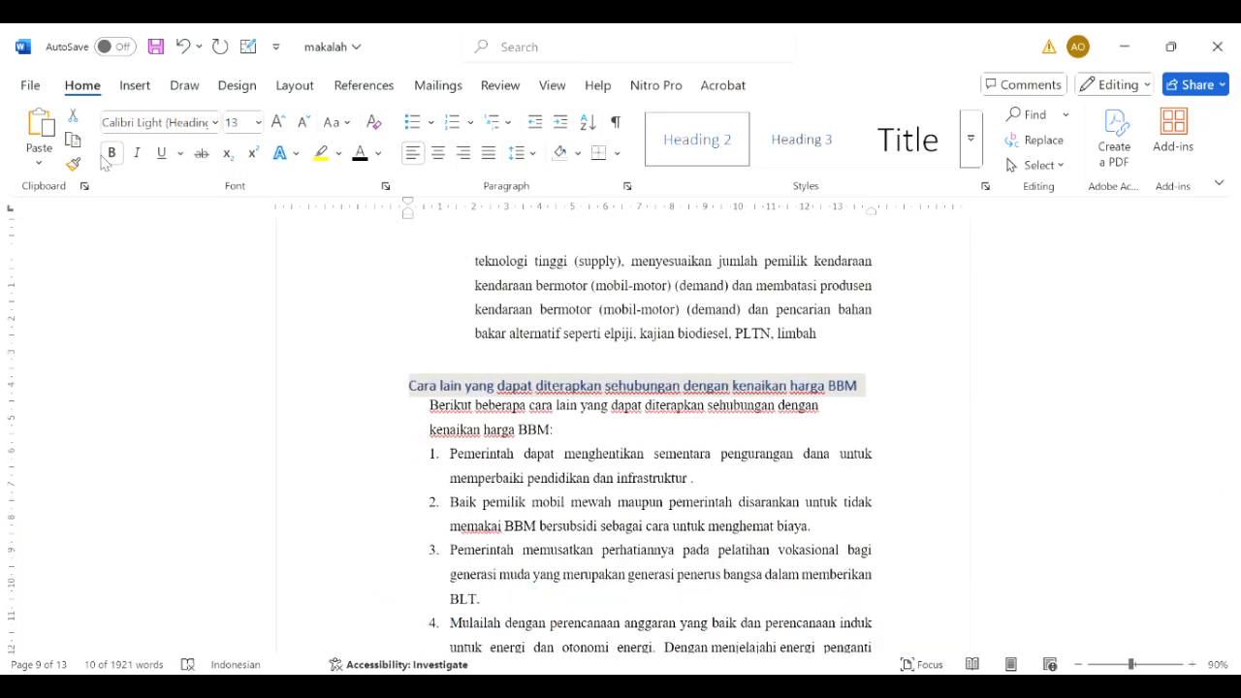
Set the "Cara lain yang dapat diterapkan sehubungan dengan kenaikan harga BBM" heading to Times New Roman, size 12.
click(215, 122)
click(236, 233)
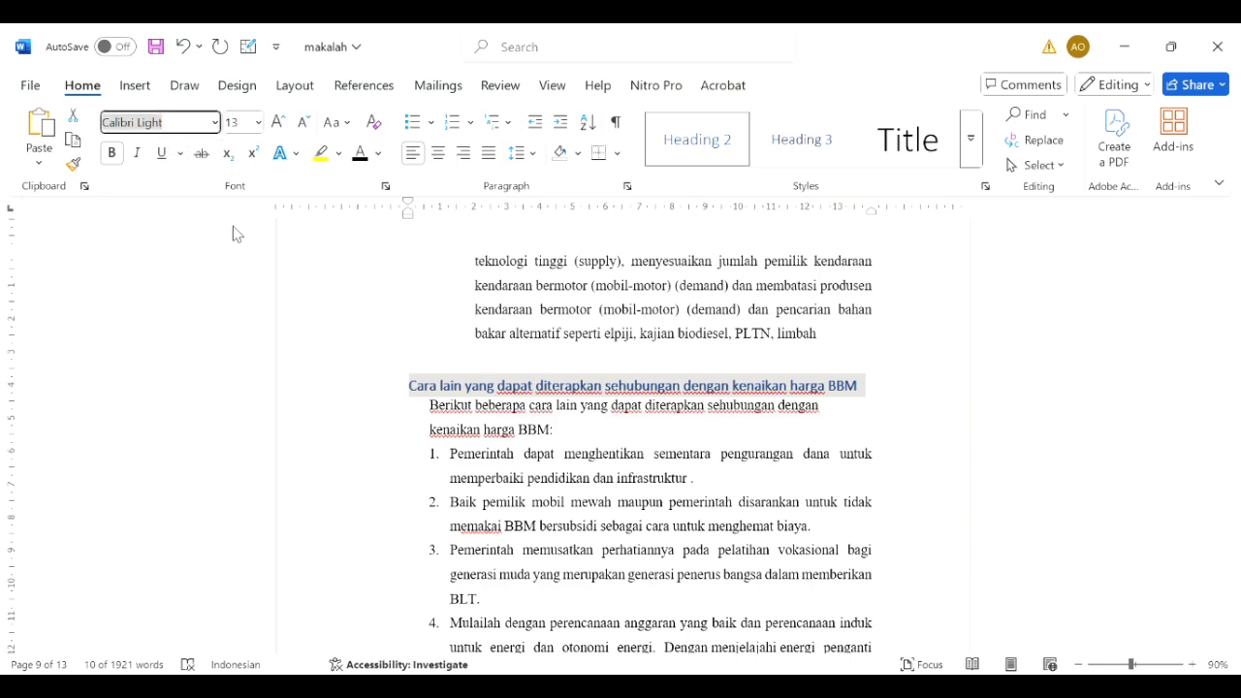
click(303, 123)
Insert the number "2.4" before the "Cara lain yang dapat diterapkan" heading and color the whole heading black.
scroll(424, 382, down, 10)
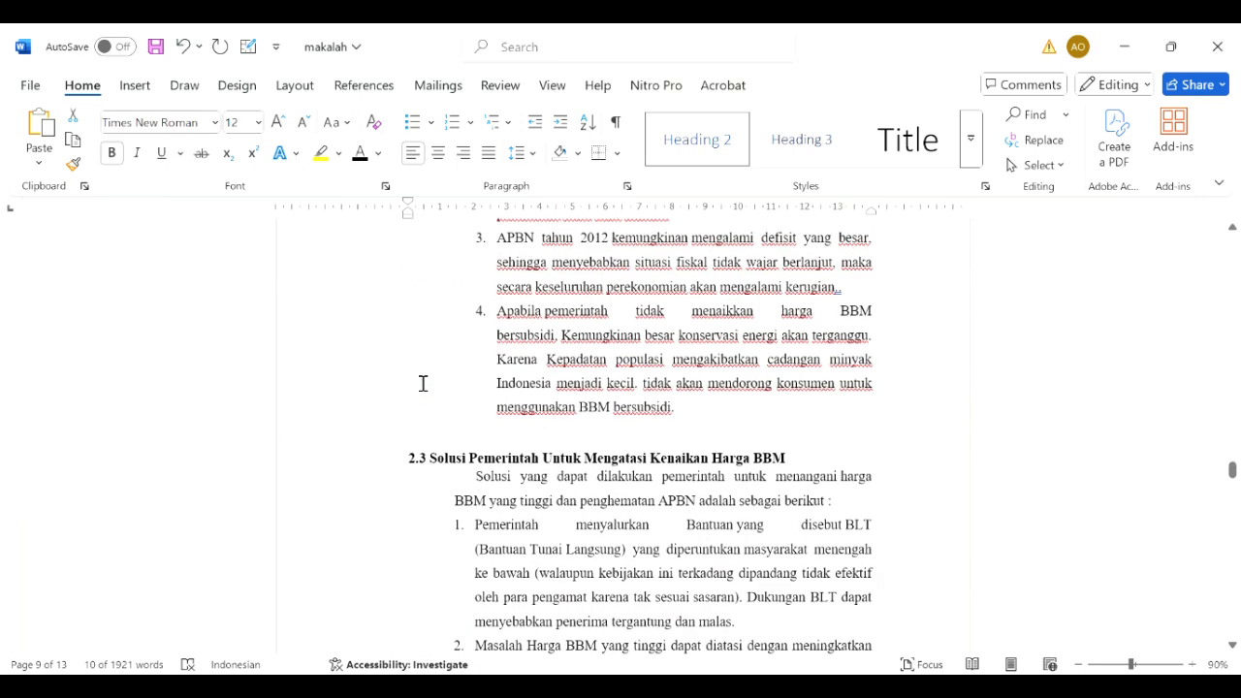
scroll(423, 383, up, 10)
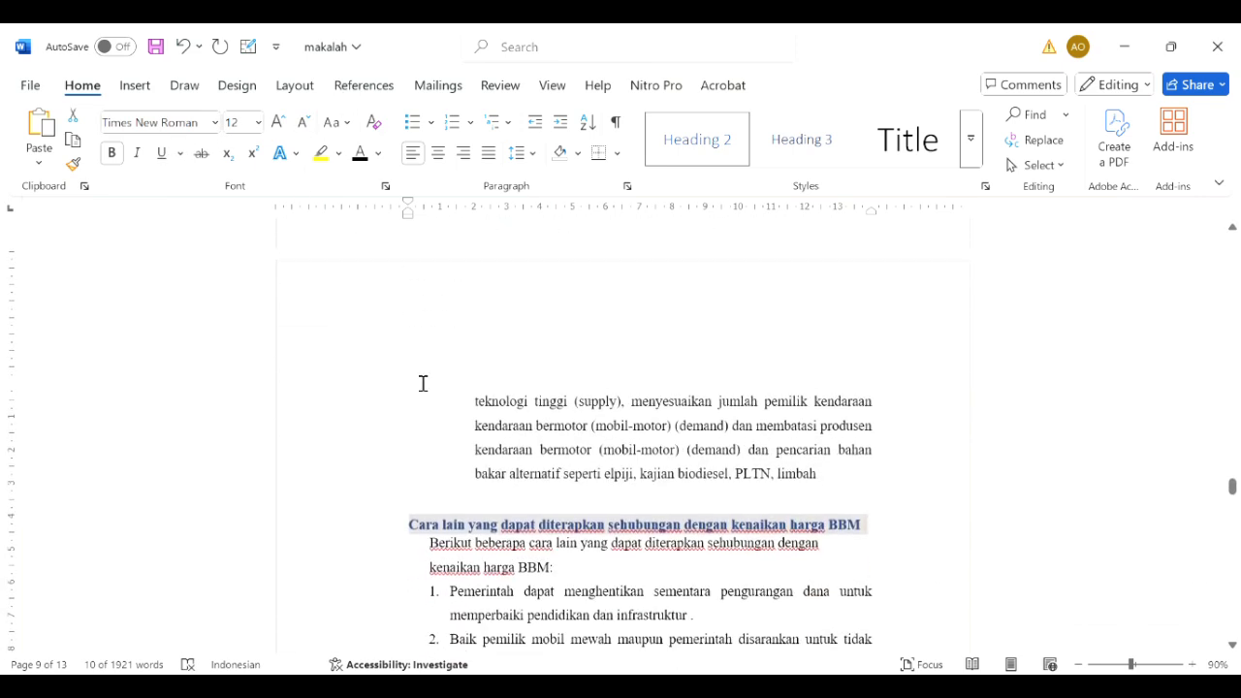
click(399, 516)
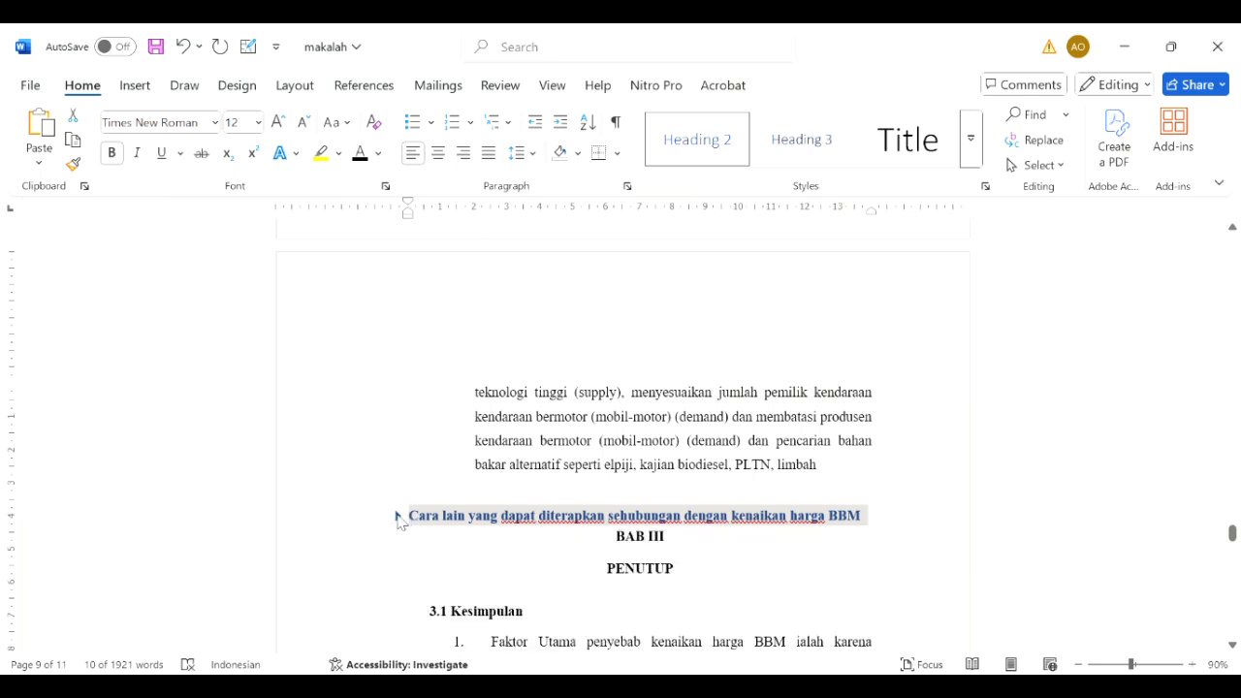
click(398, 517)
click(422, 527)
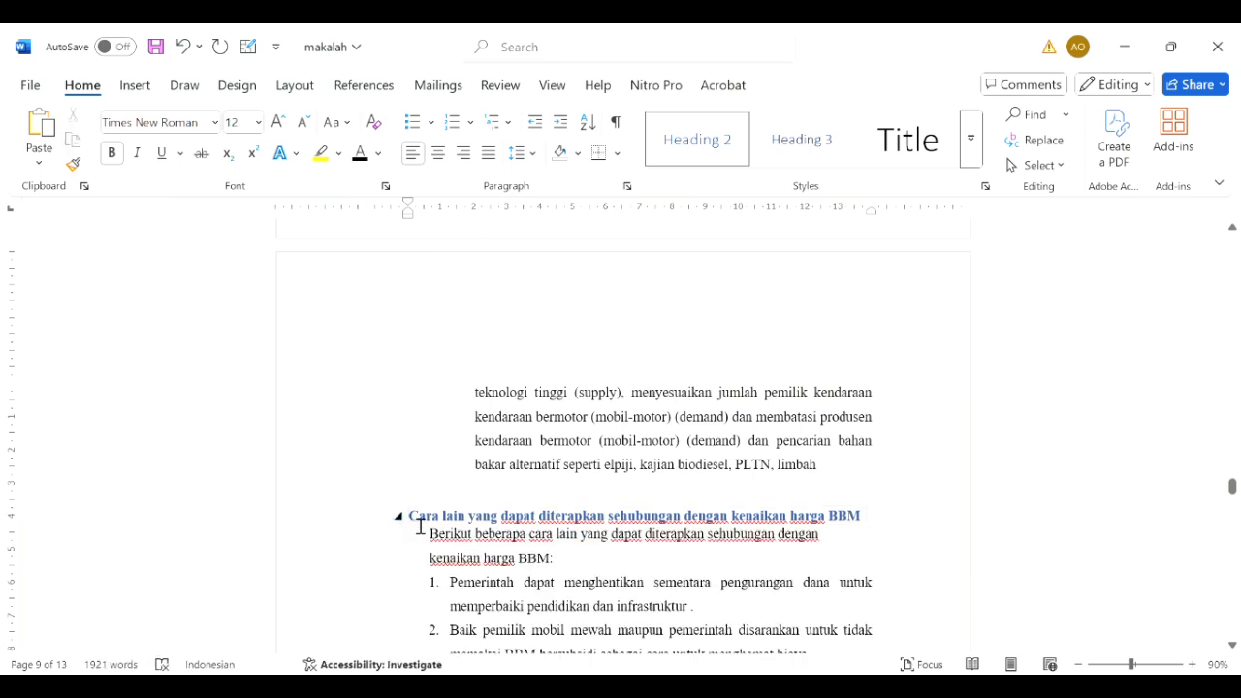
text(2.4)
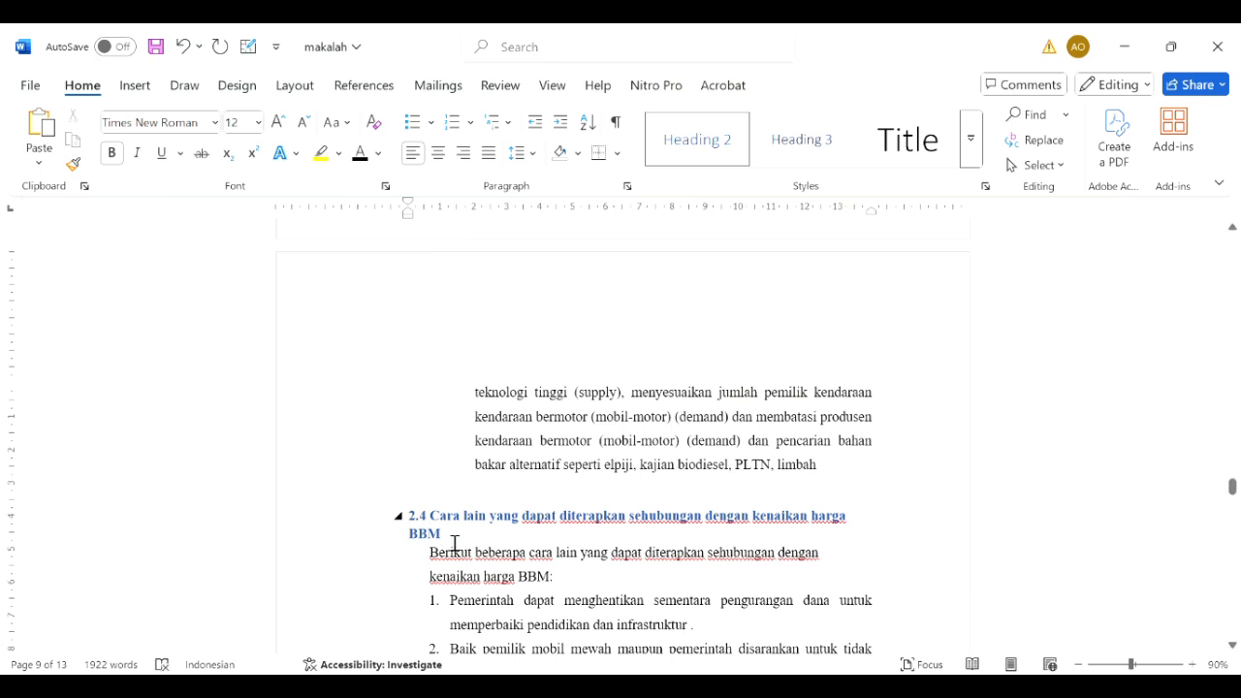
drag(452, 536, 410, 515)
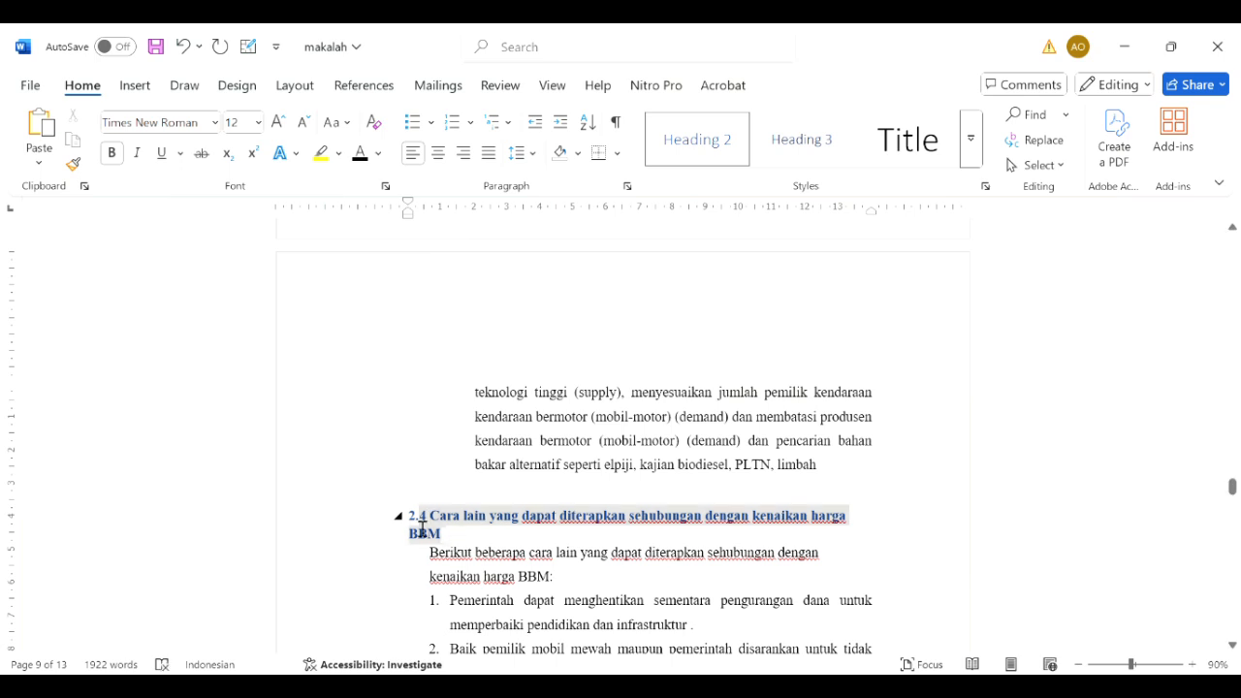
click(530, 487)
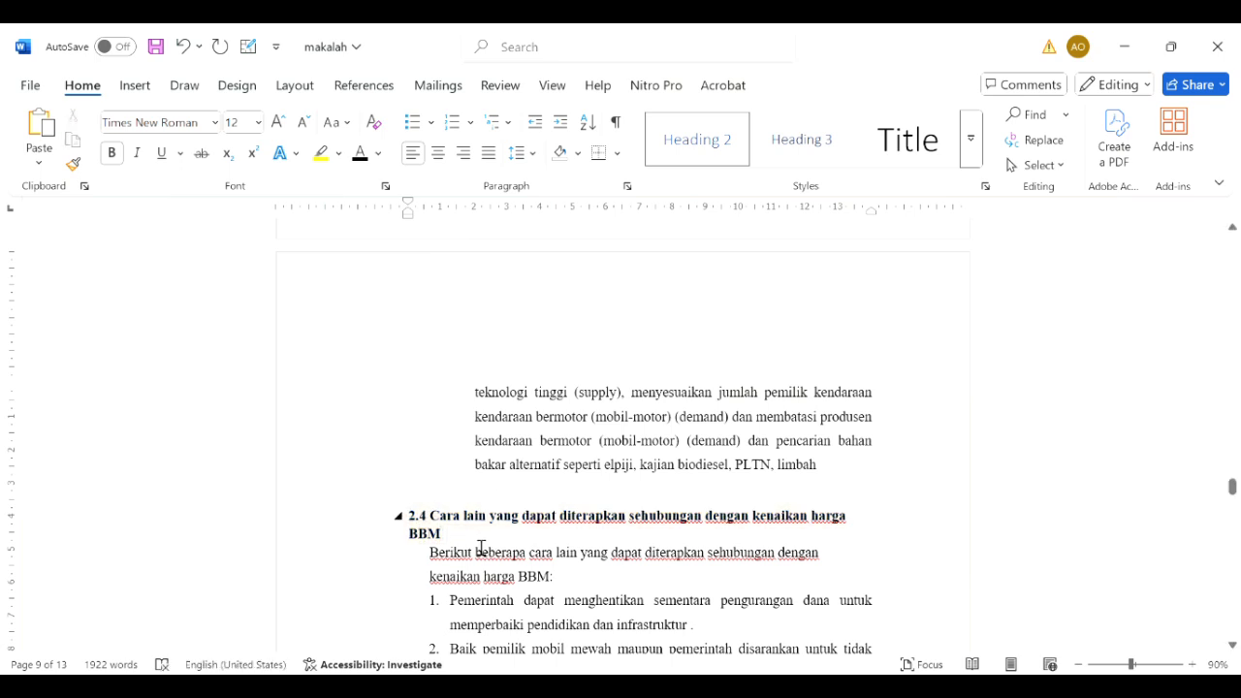
Try re-entering the number "2.4" as plain text before the "Cara lain yang dapat diterapkan" heading.
key(Return)
key(BackSpace)
click(430, 517)
key(BackSpace)
key(BackSpace)
key(BackSpace)
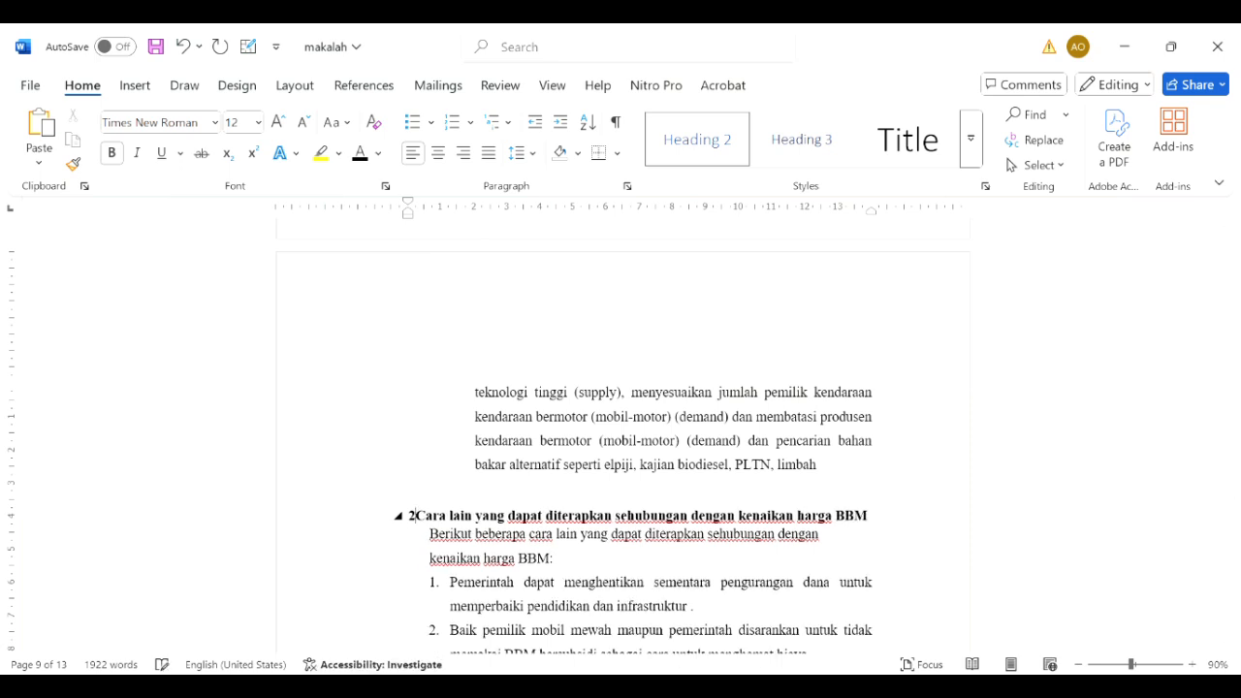
text(.4)
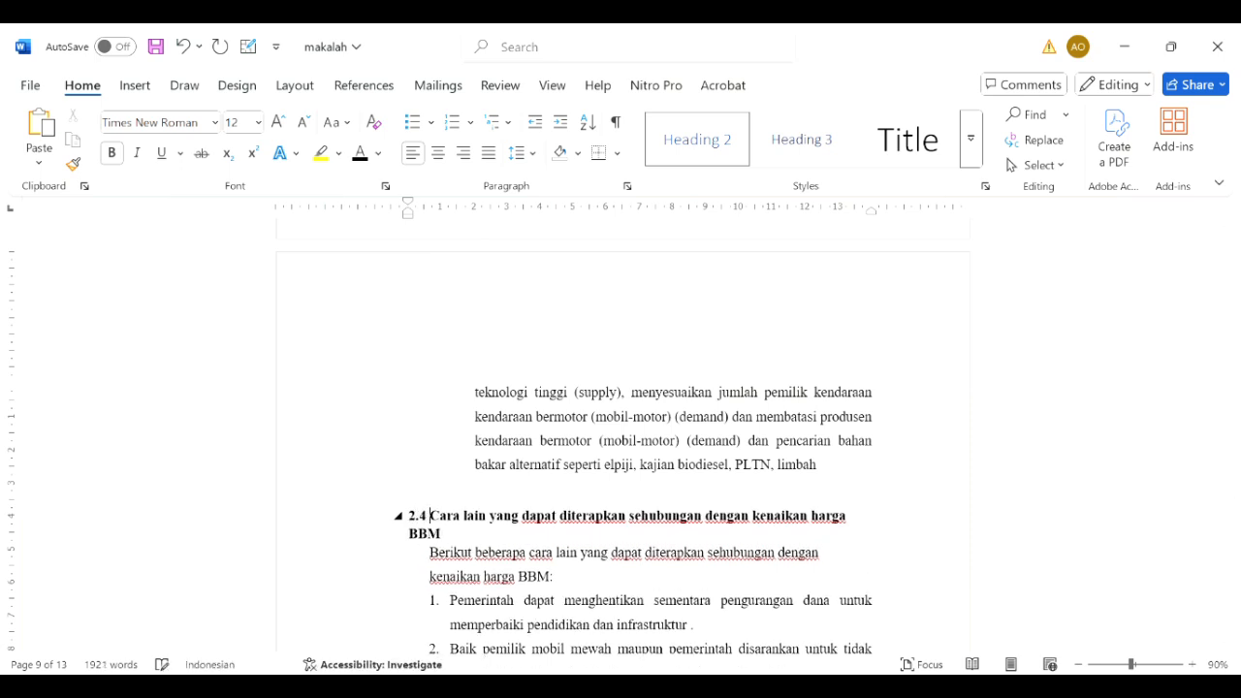
Replace the plain number of the "Cara lain yang dapat diterapkan" heading with "2.4" as automatic list numbering.
click(451, 123)
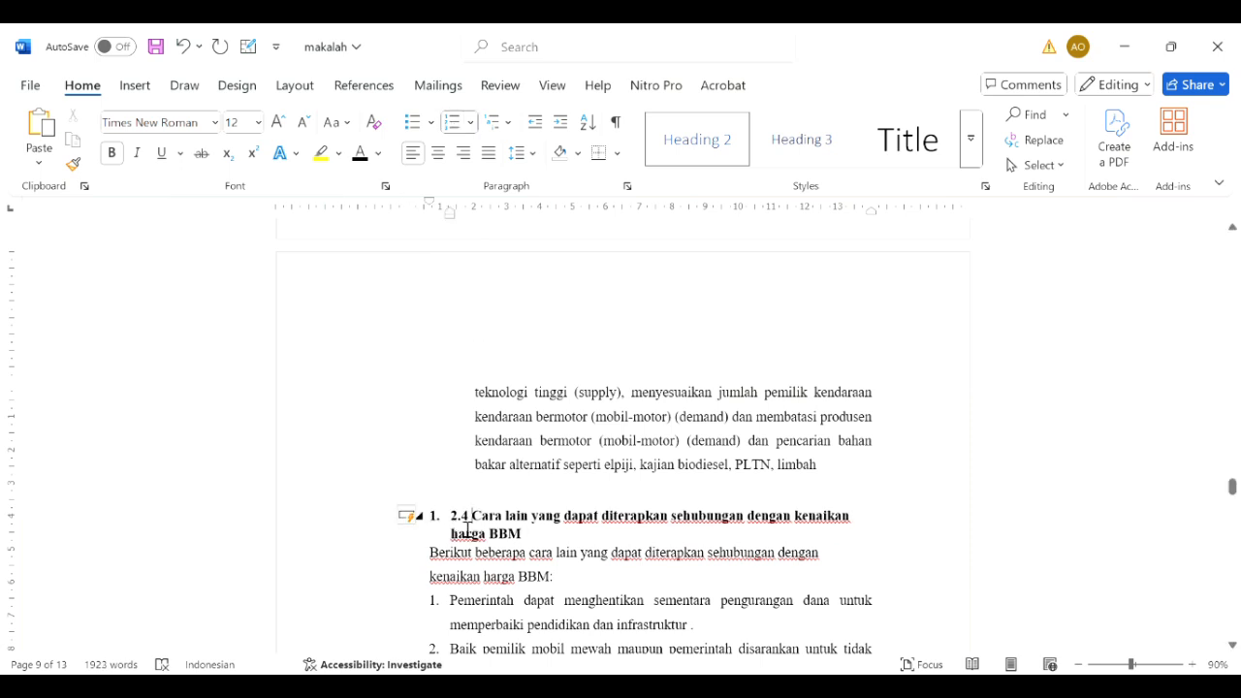
key(BackSpace)
key(BackSpace)
key(BackSpace)
key(BackSpace)
key(BackSpace)
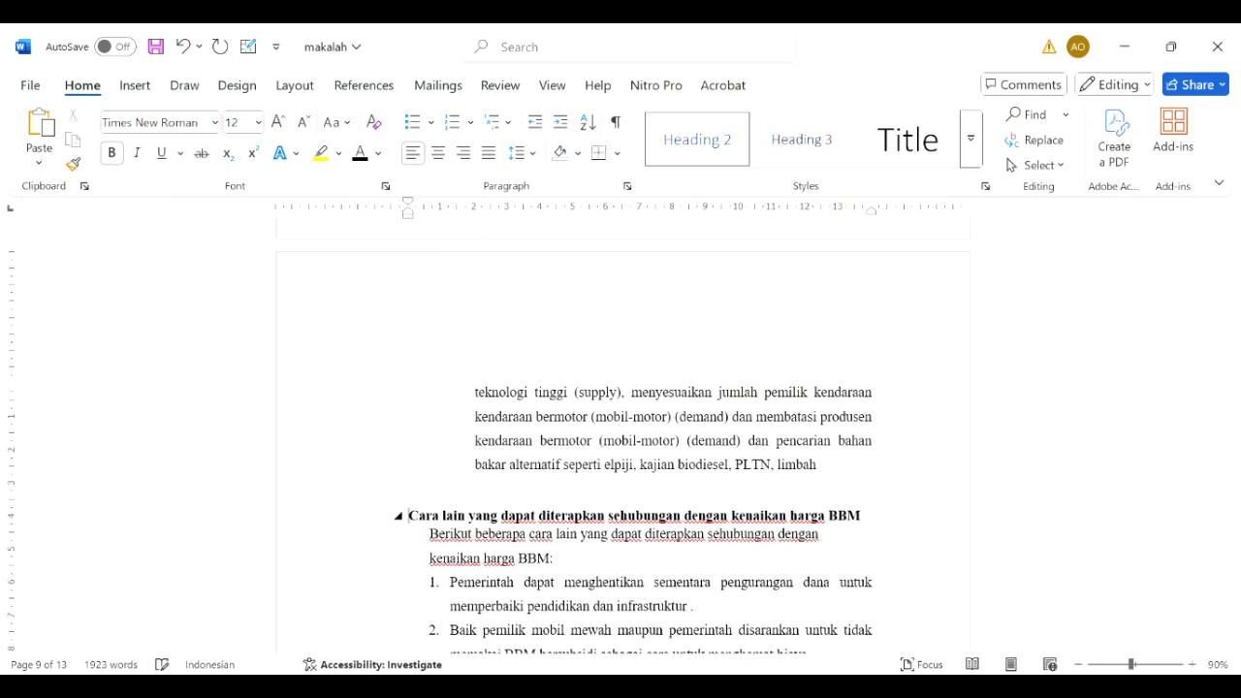
text(2.4)
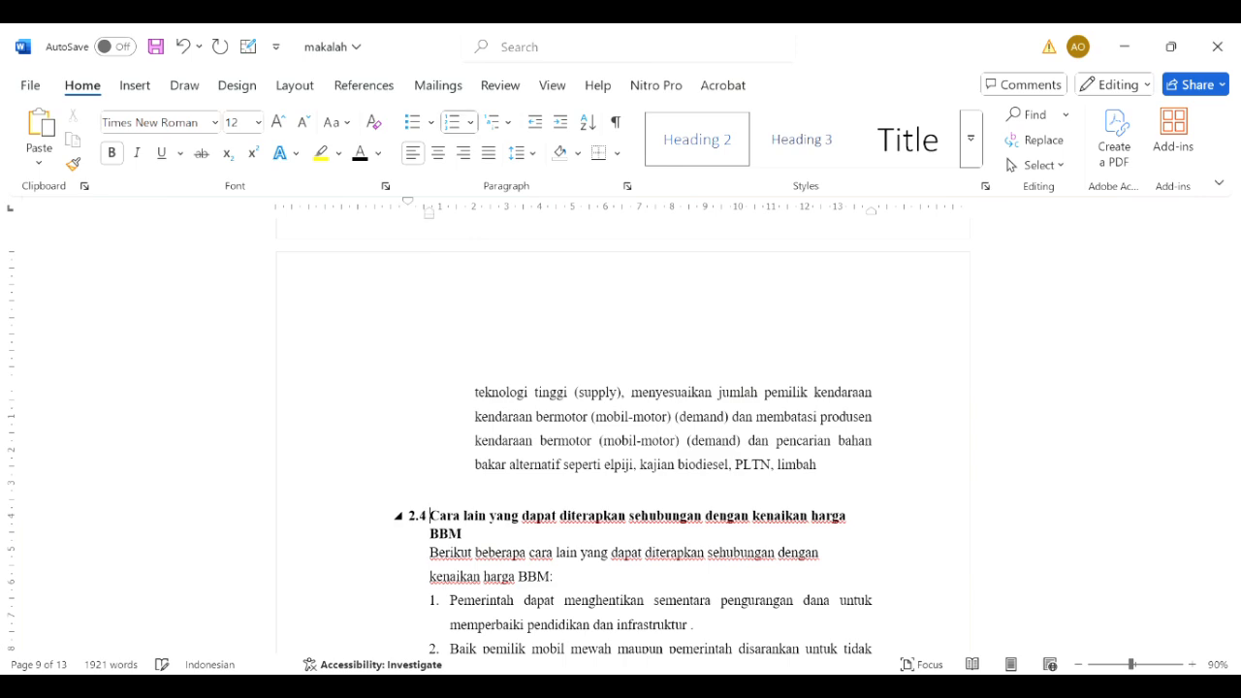
scroll(607, 578, down, 5)
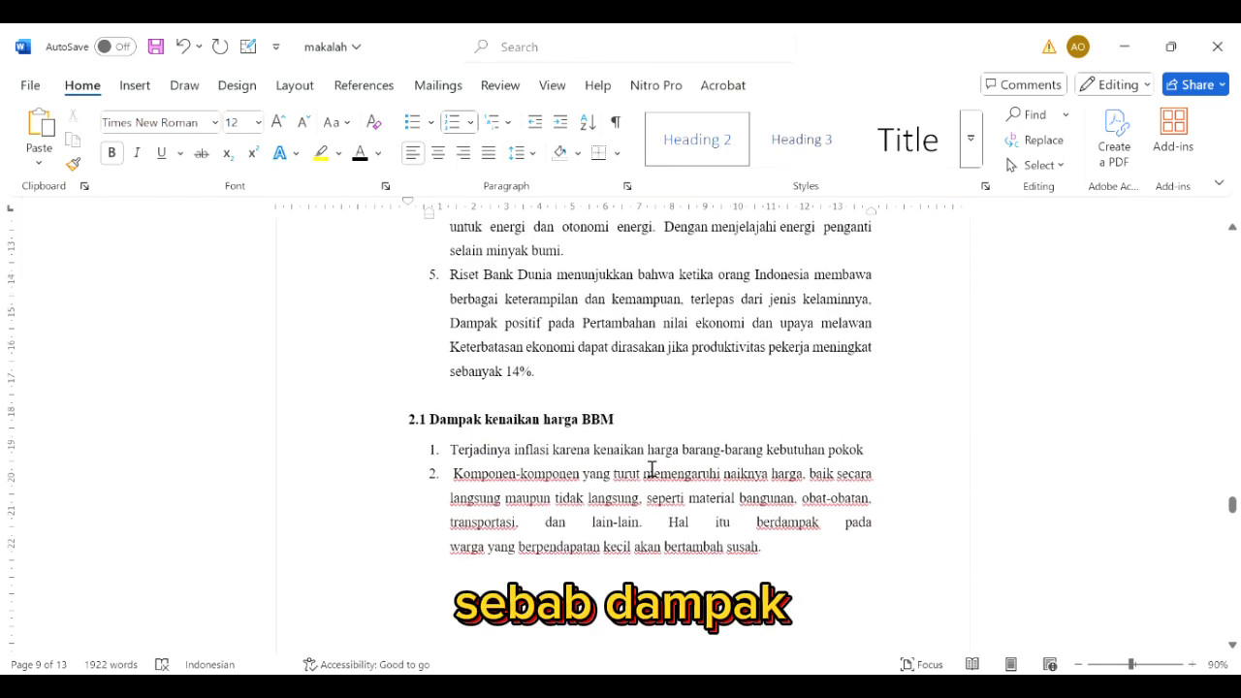
Apply Heading 2 to the "Dampak kenaikan harga BBM" sub-chapter title and format it in black, bold Times New Roman, size 12.
drag(615, 421, 416, 420)
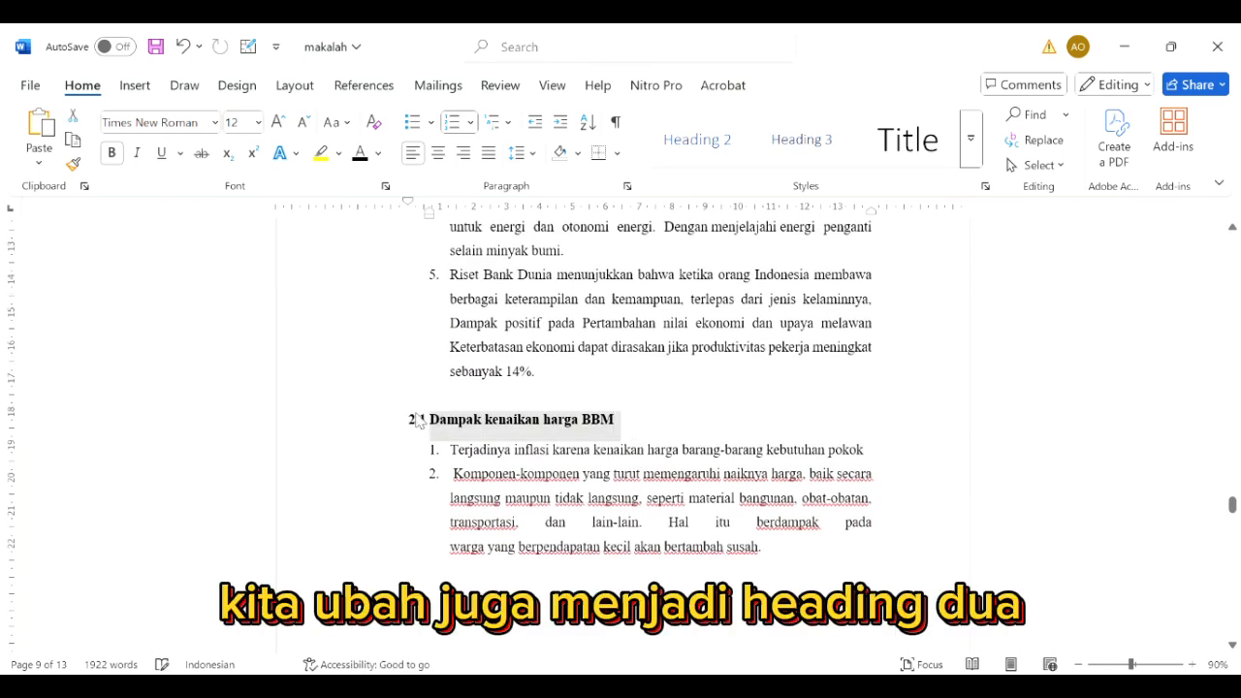
click(700, 145)
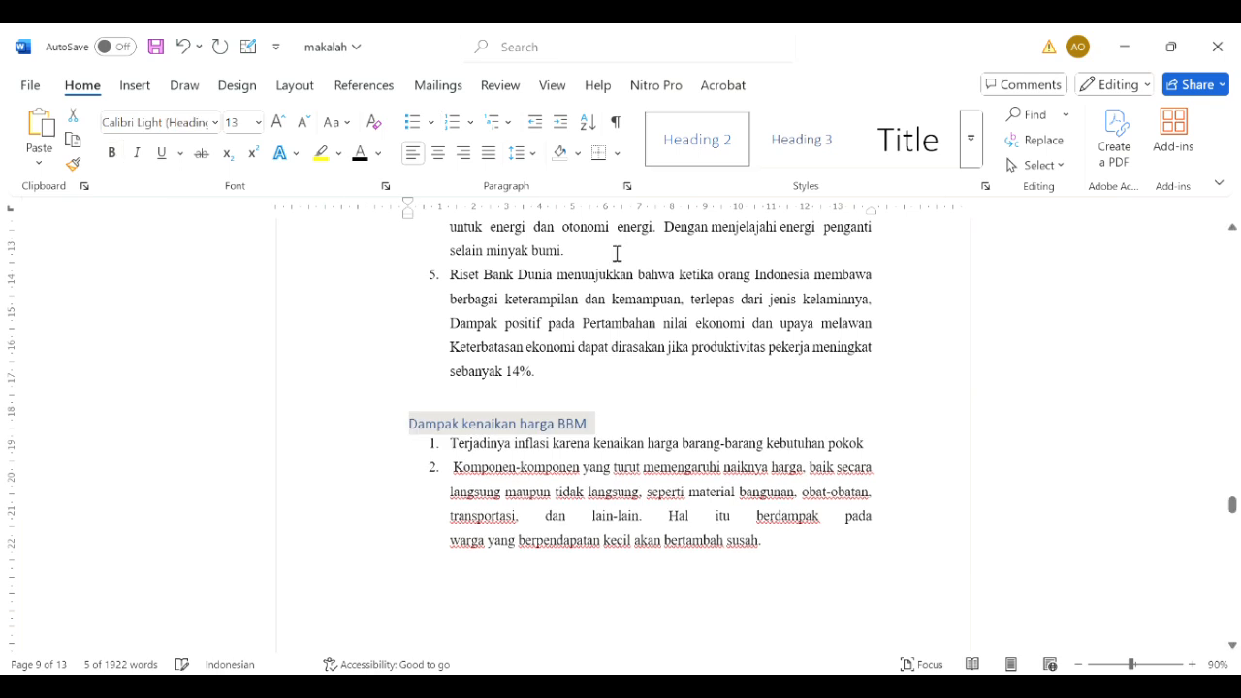
click(358, 156)
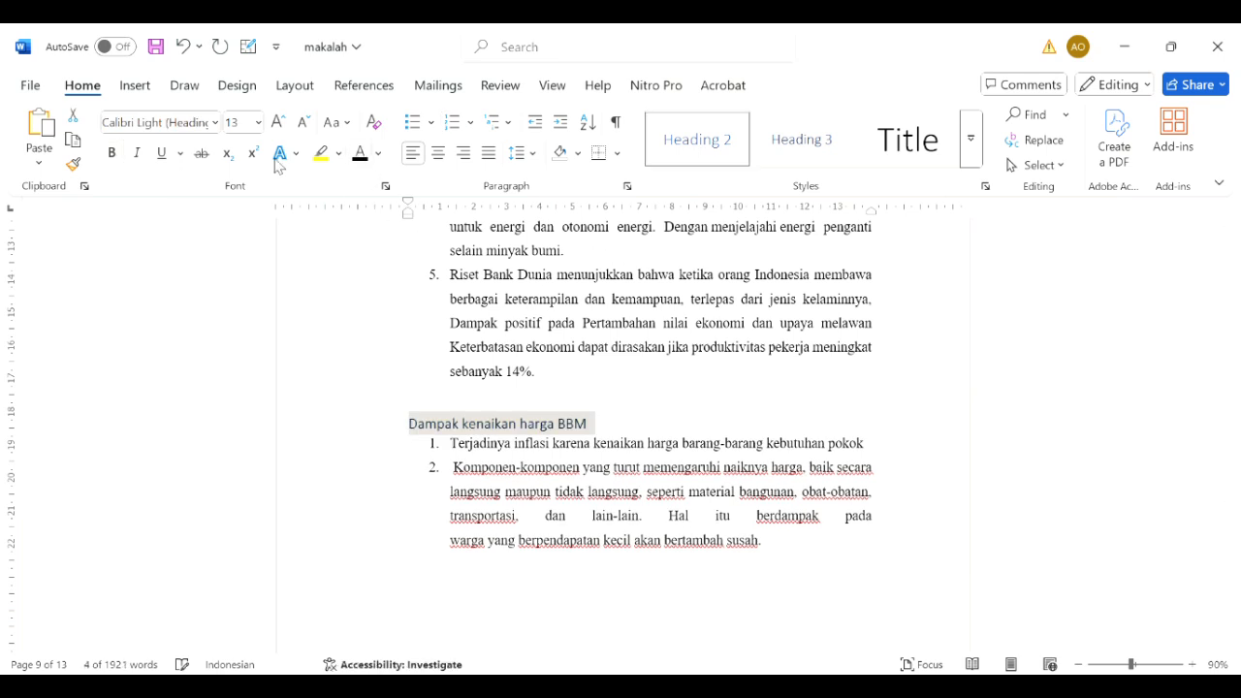
click(115, 154)
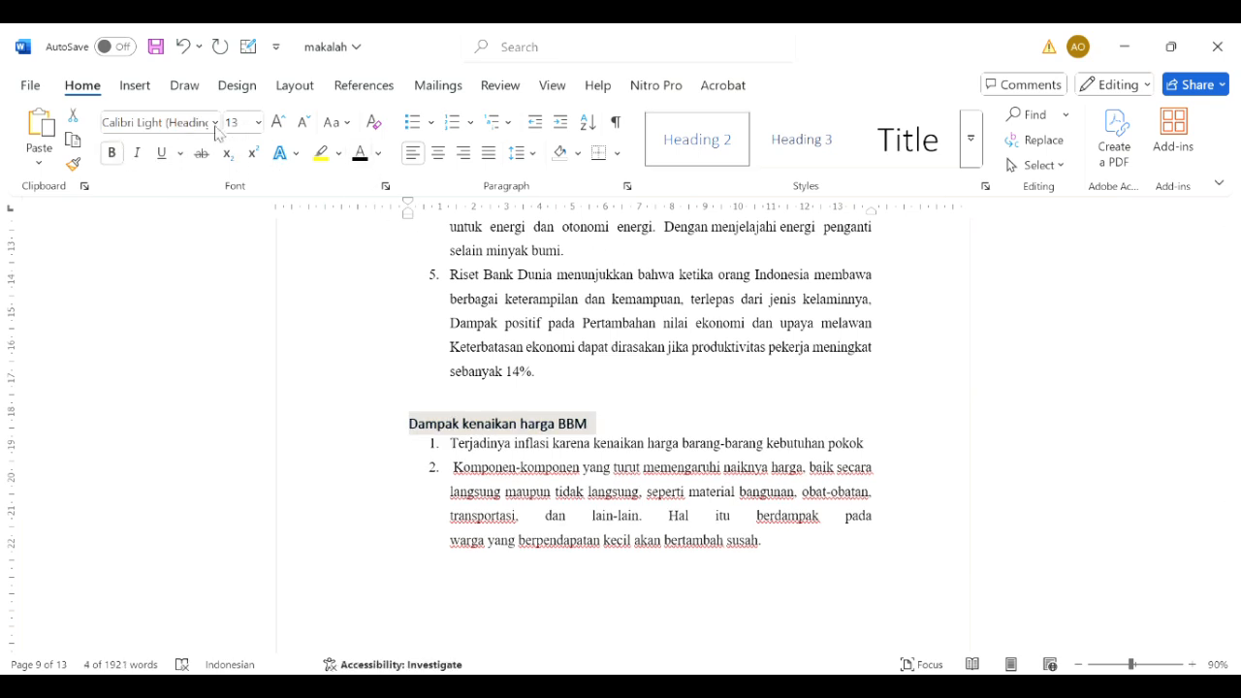
click(215, 124)
click(224, 256)
click(303, 123)
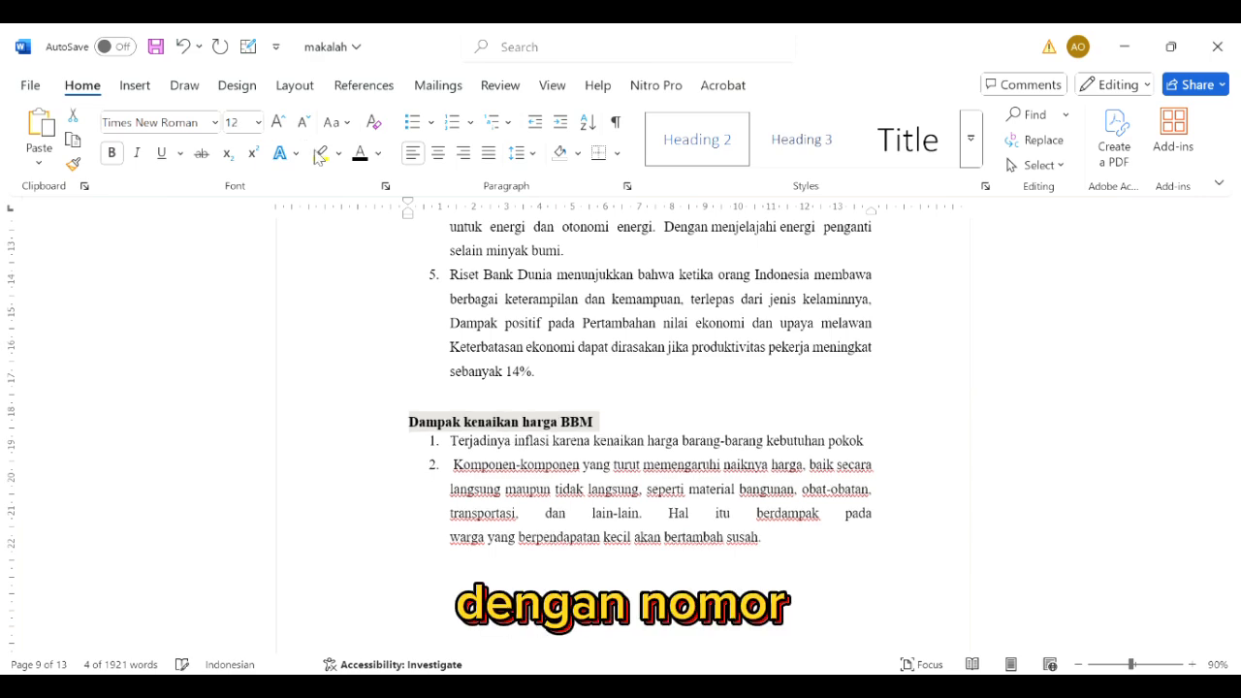
Insert the number "2.5" before the "Dampak kenaikan harga BBM" heading.
click(423, 429)
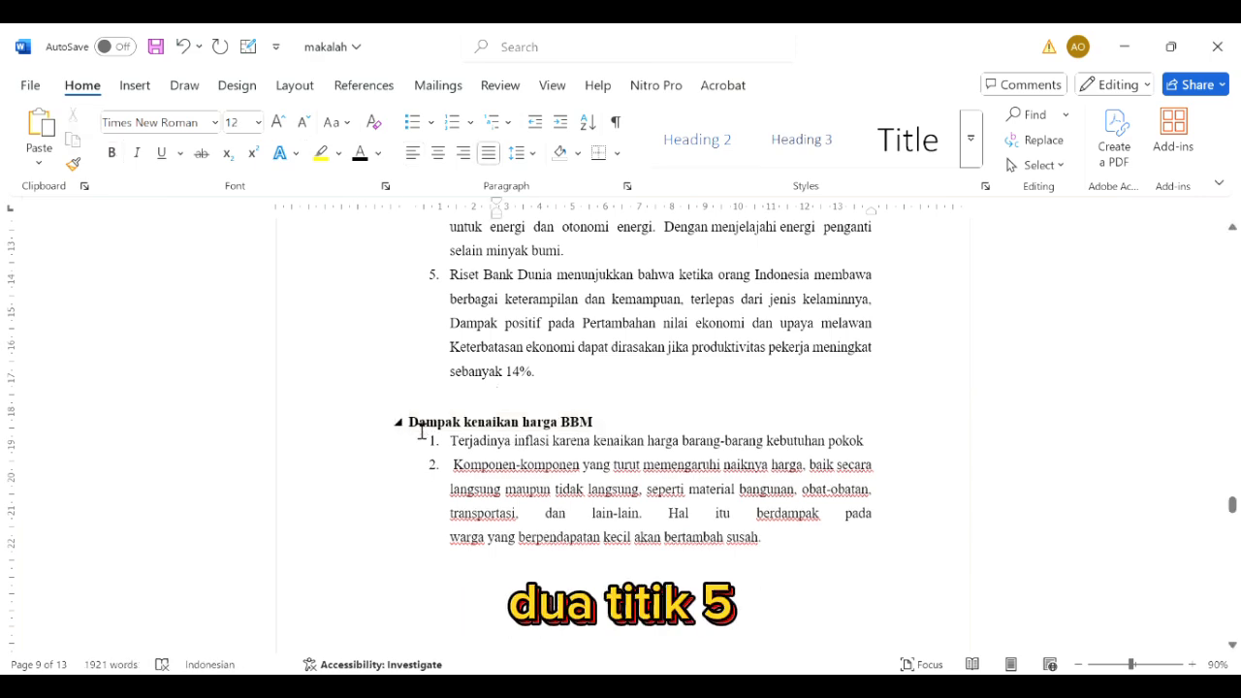
scroll(423, 429, up, 6)
scroll(423, 431, down, 6)
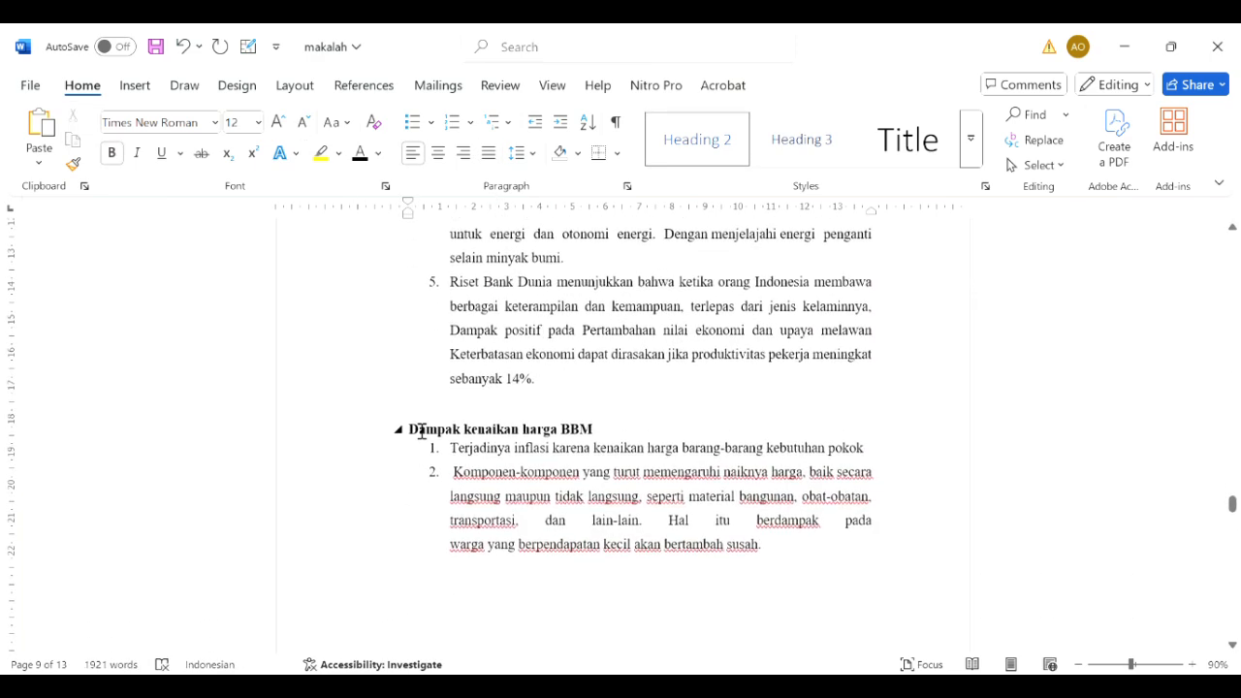
text(2.5)
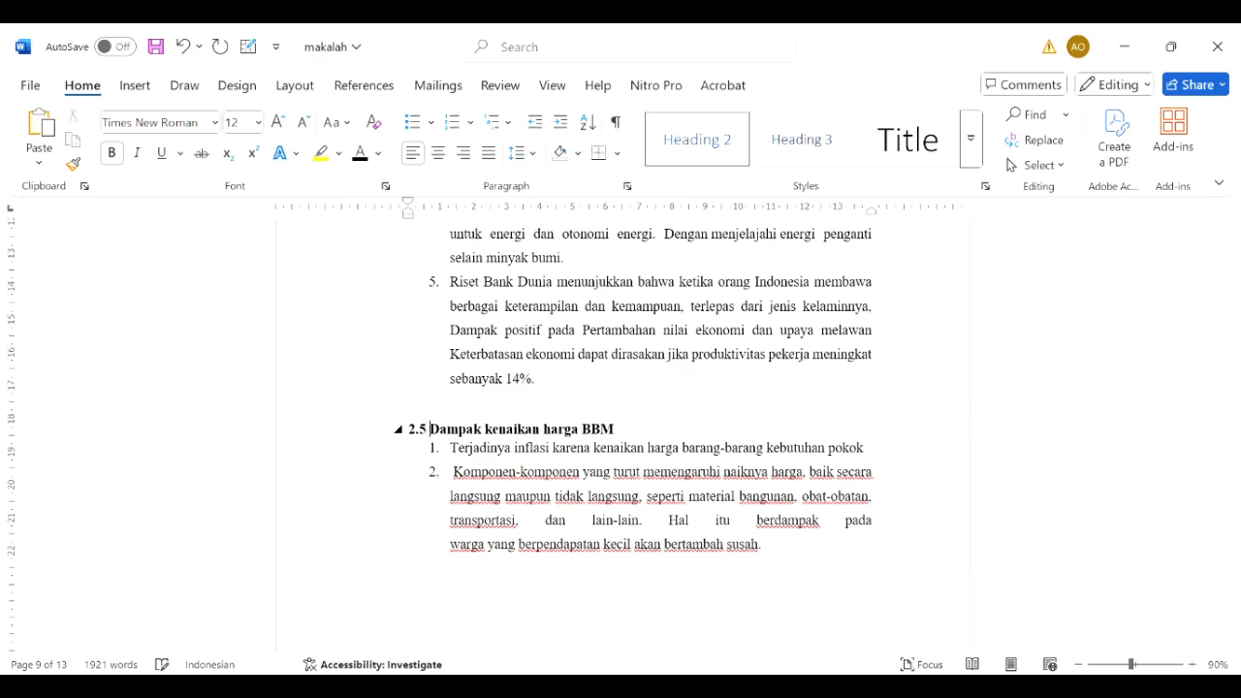
key(Return)
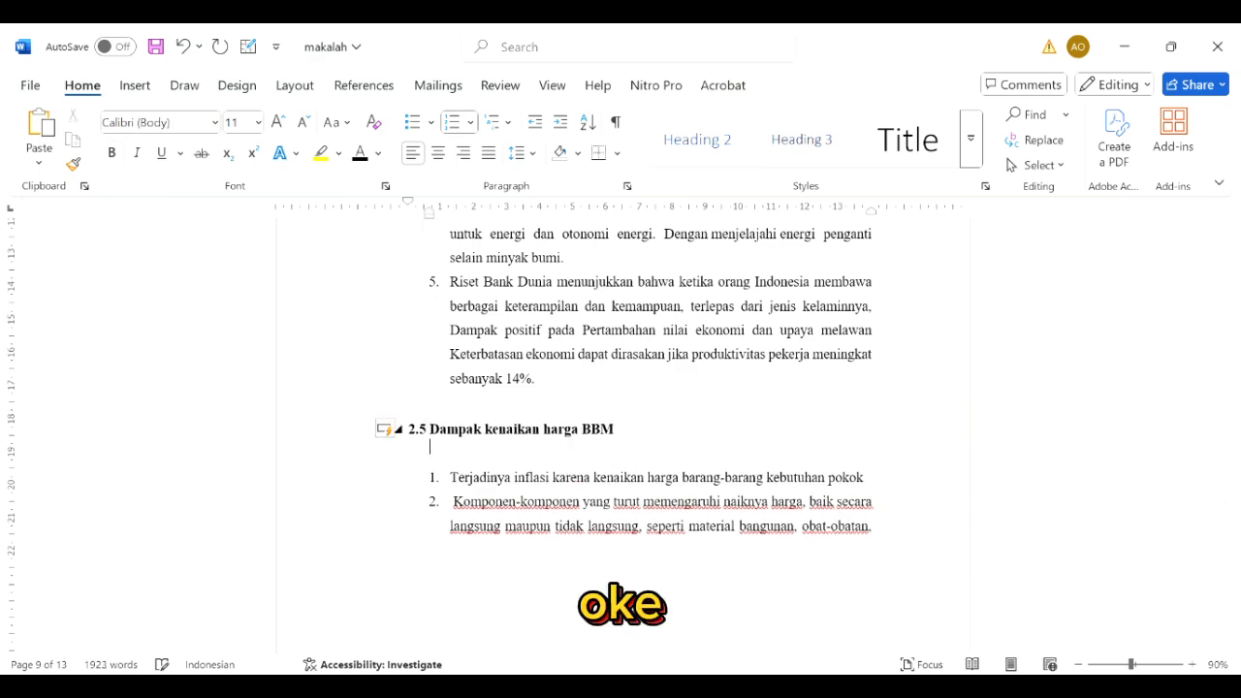
key(BackSpace)
Apply Heading 2 to the "3.1 Kesimpulan" sub-chapter title under BAB III PENUTUP.
scroll(689, 439, down, 10)
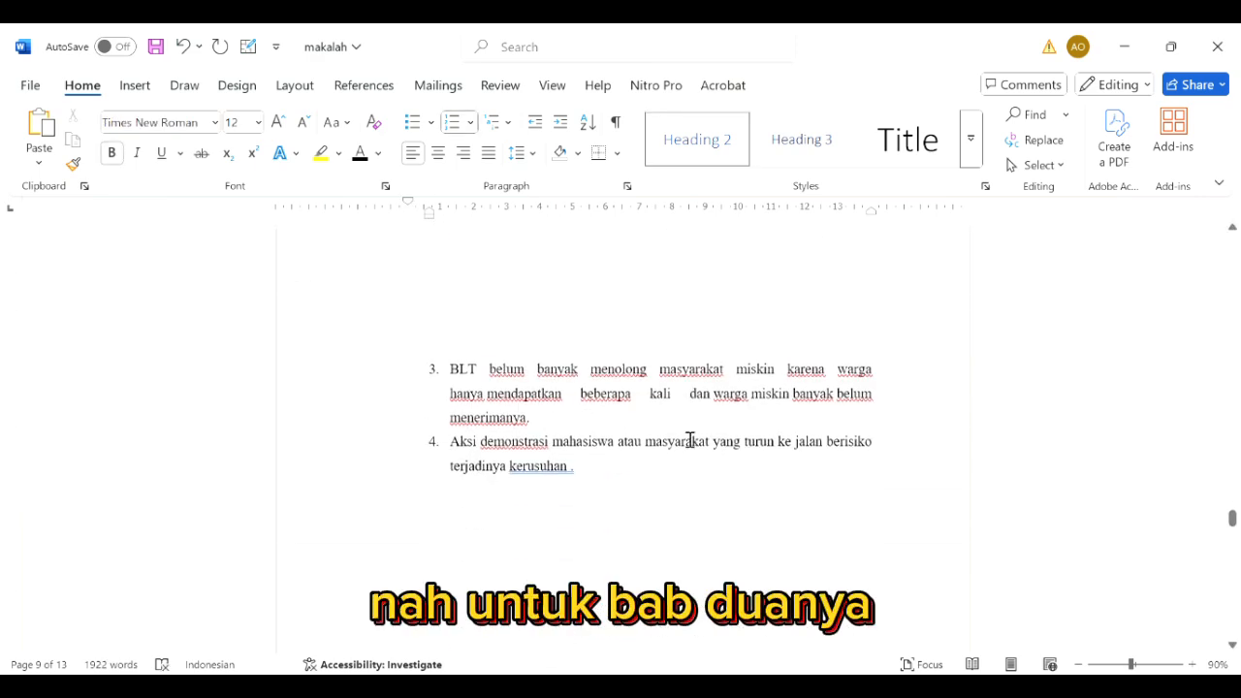
scroll(689, 439, up, 3)
scroll(689, 439, up, 1)
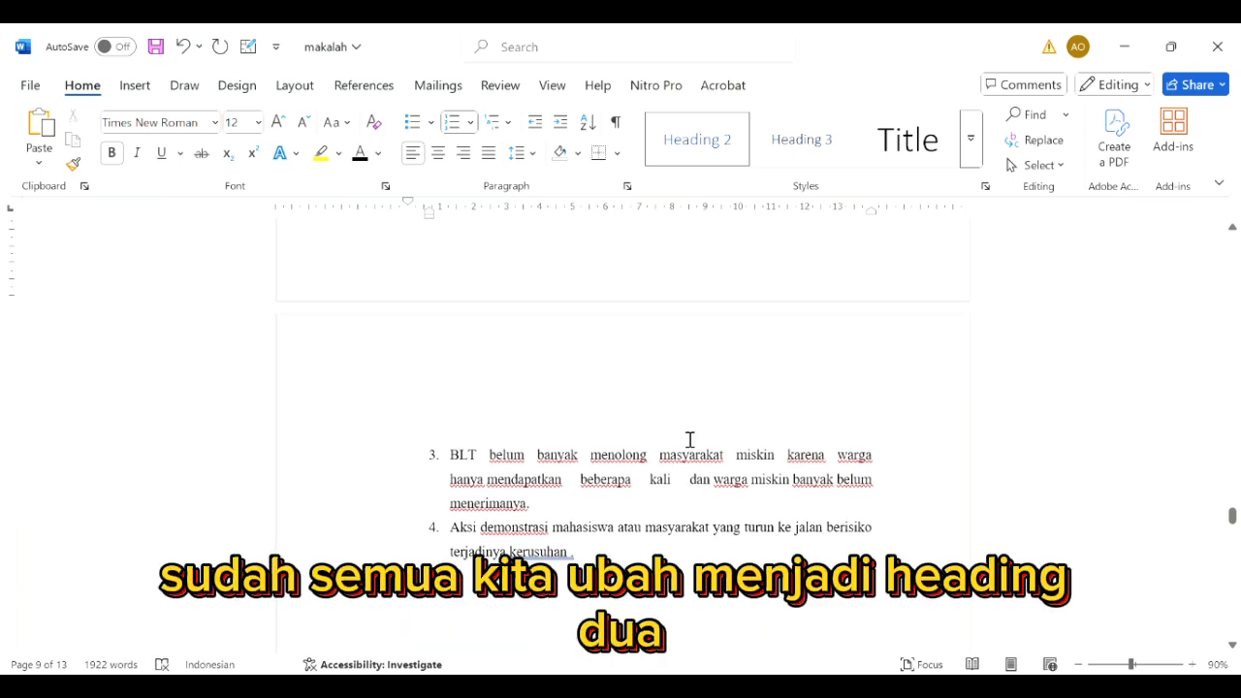
scroll(689, 439, down, 5)
scroll(689, 439, down, 6)
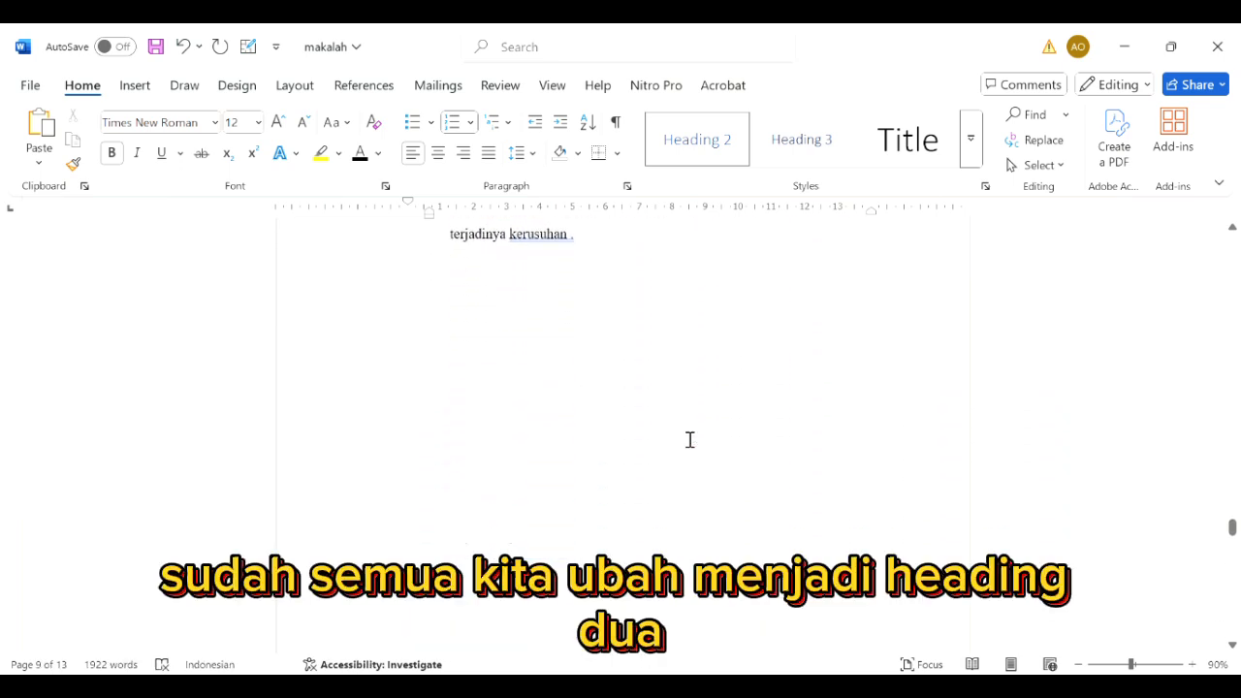
scroll(689, 439, down, 4)
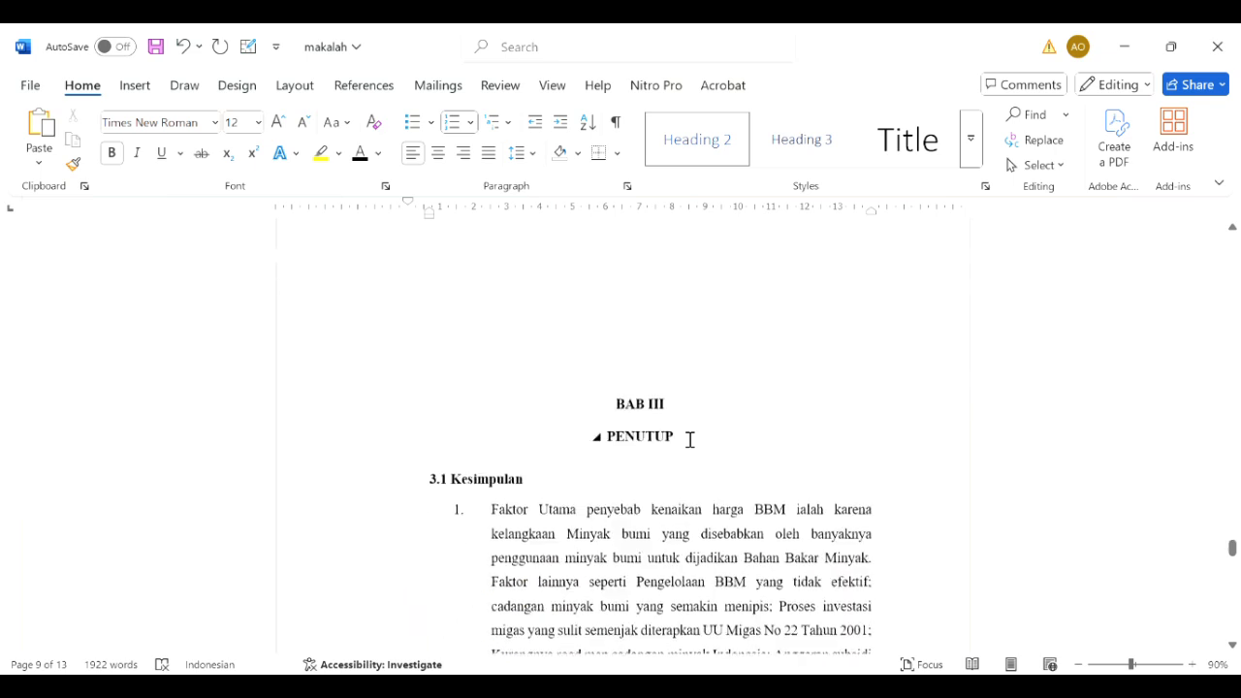
drag(539, 429, 443, 421)
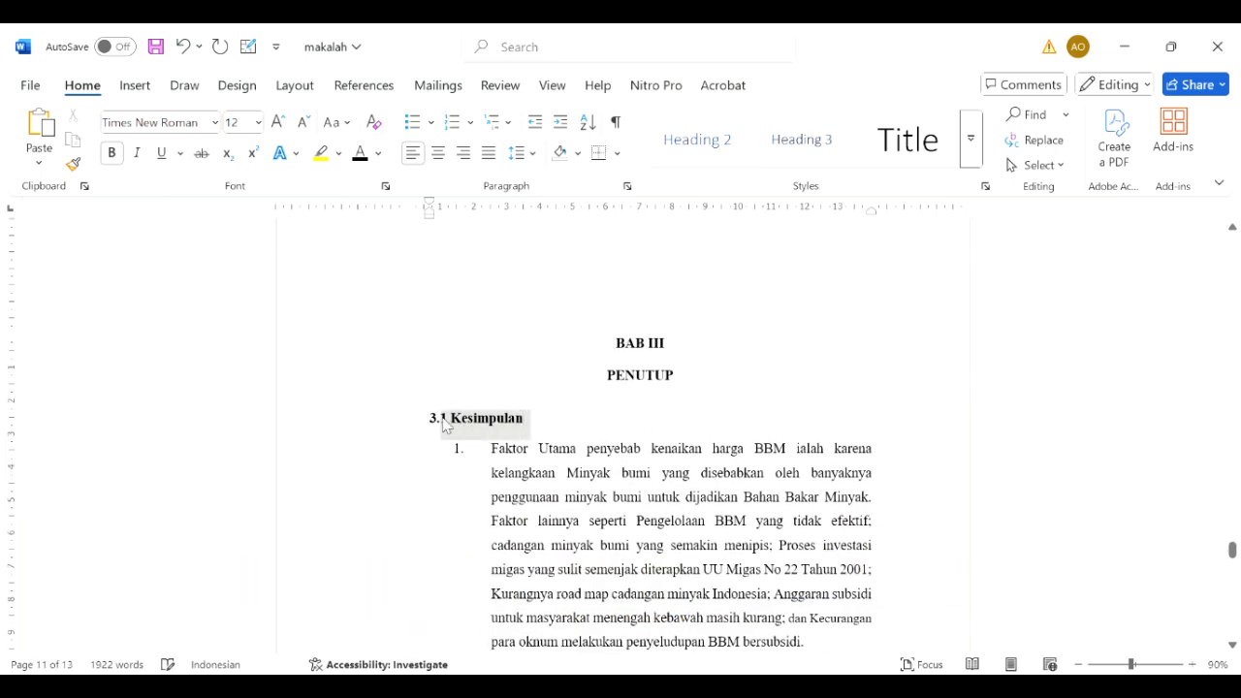
click(546, 430)
drag(537, 433, 415, 423)
click(683, 157)
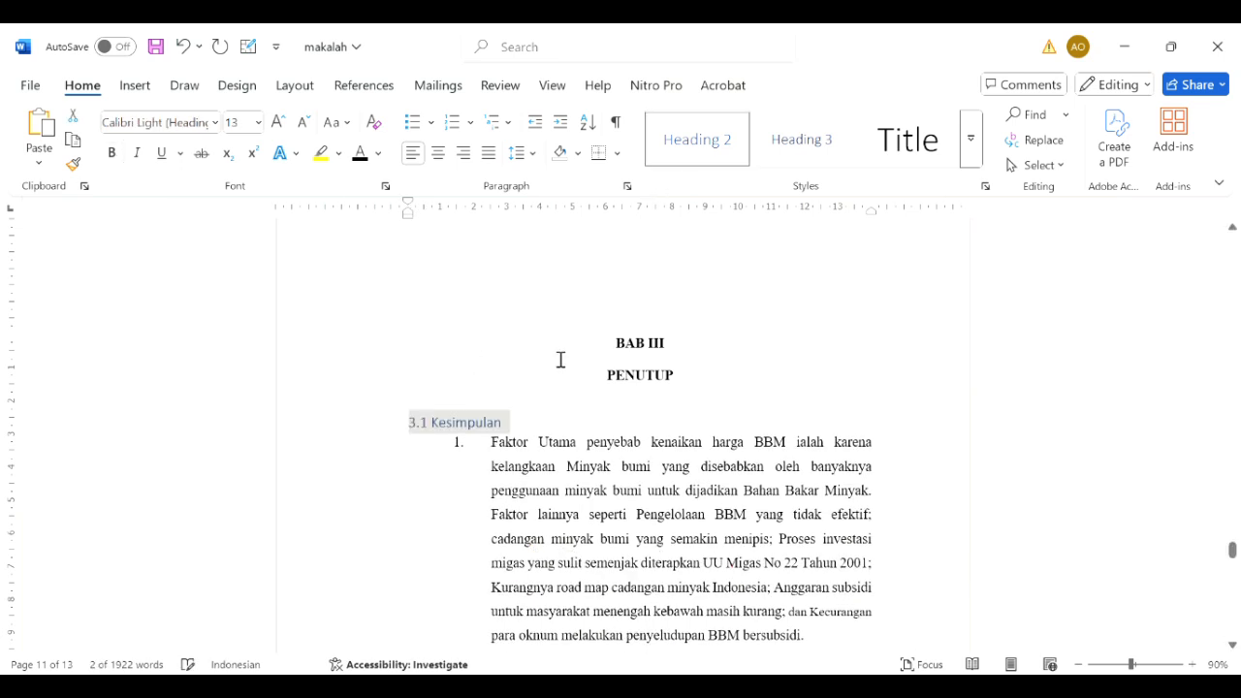
Format the "3.1 Kesimpulan" heading in bold, black Times New Roman, size 12.
click(215, 127)
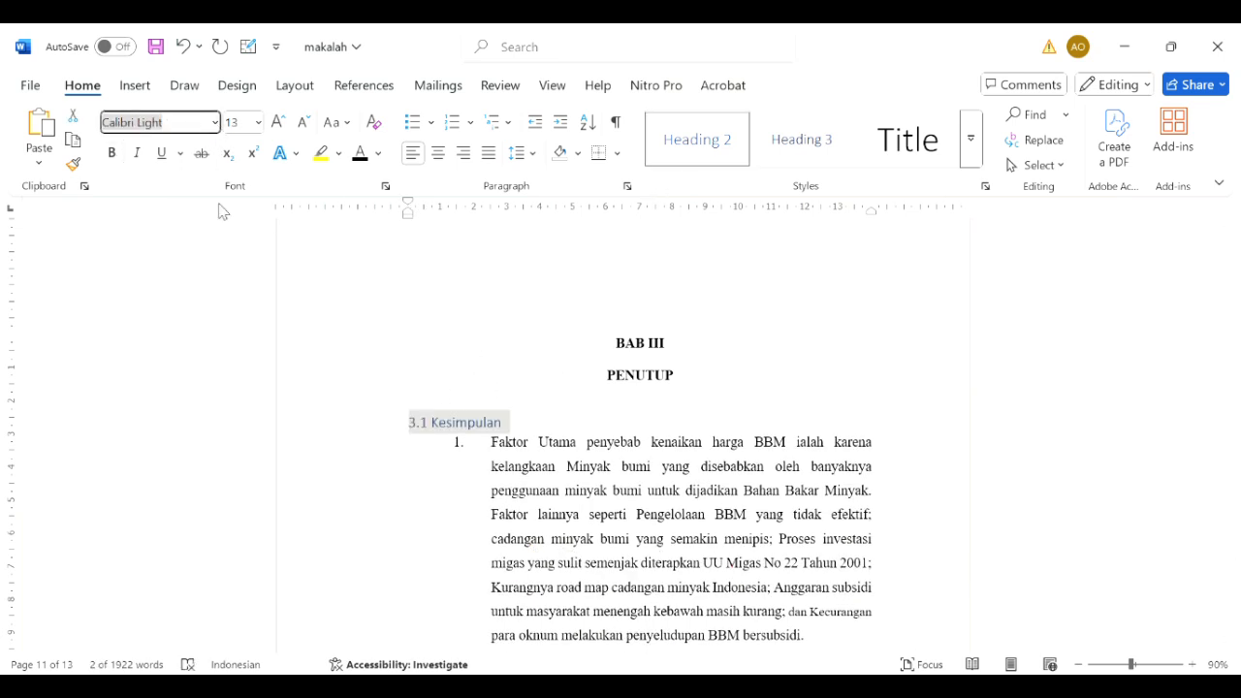
click(224, 262)
click(112, 153)
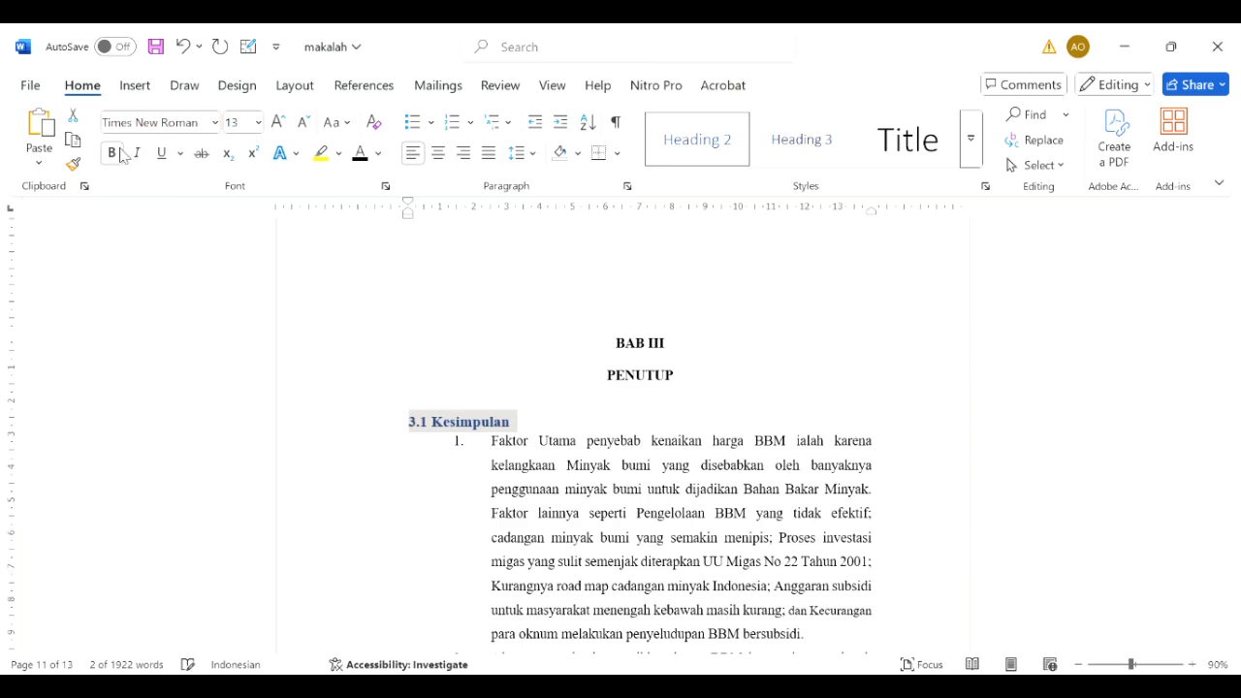
click(301, 124)
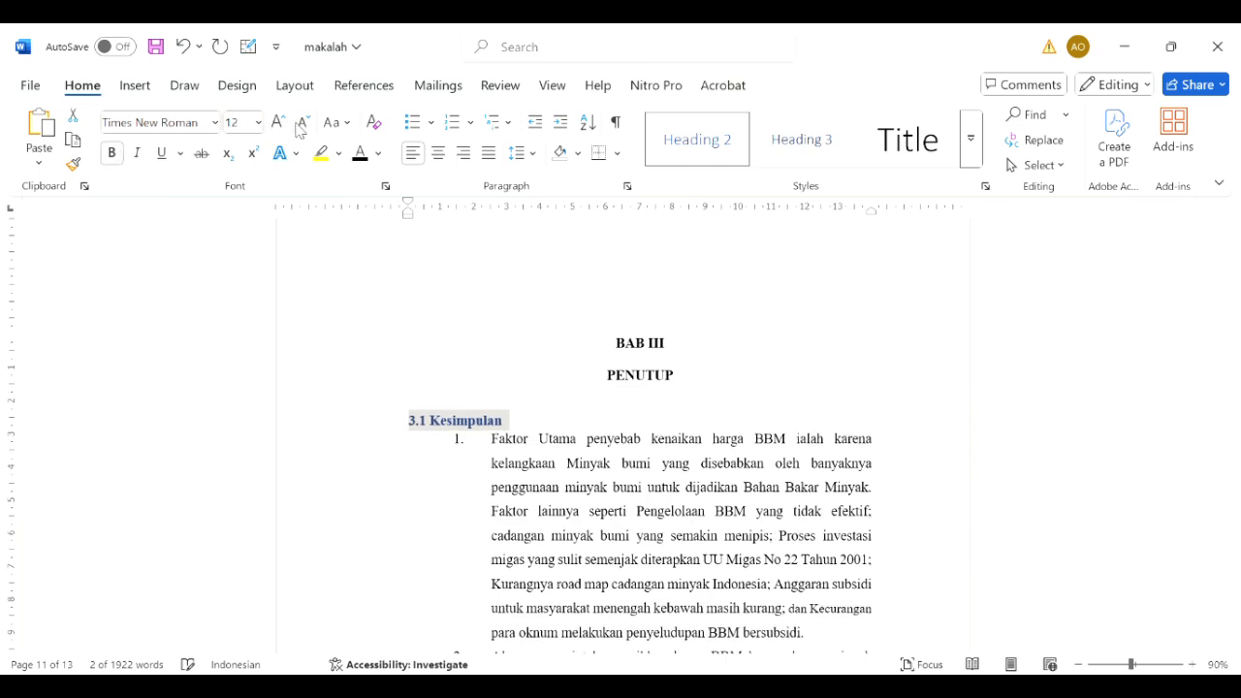
click(361, 160)
click(499, 420)
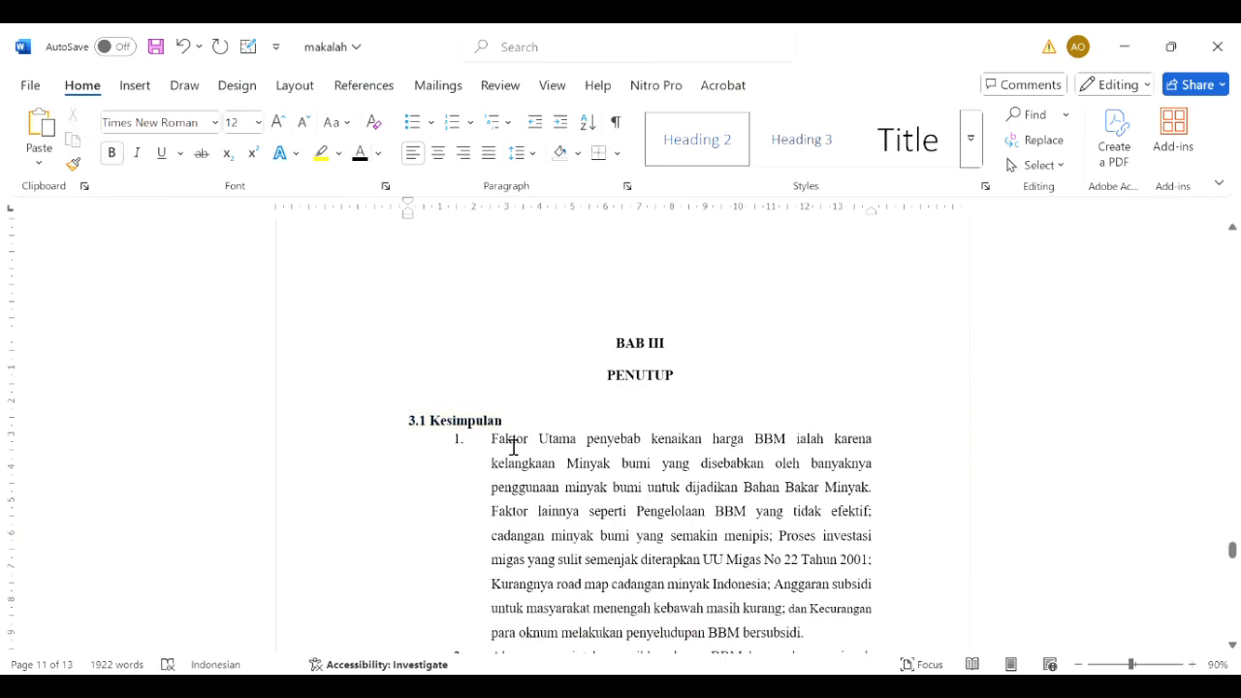
Apply Heading 2 to the "Saran" sub-chapter title and format it in bold, black Times New Roman, size 12.
scroll(519, 445, down, 1)
scroll(530, 454, down, 15)
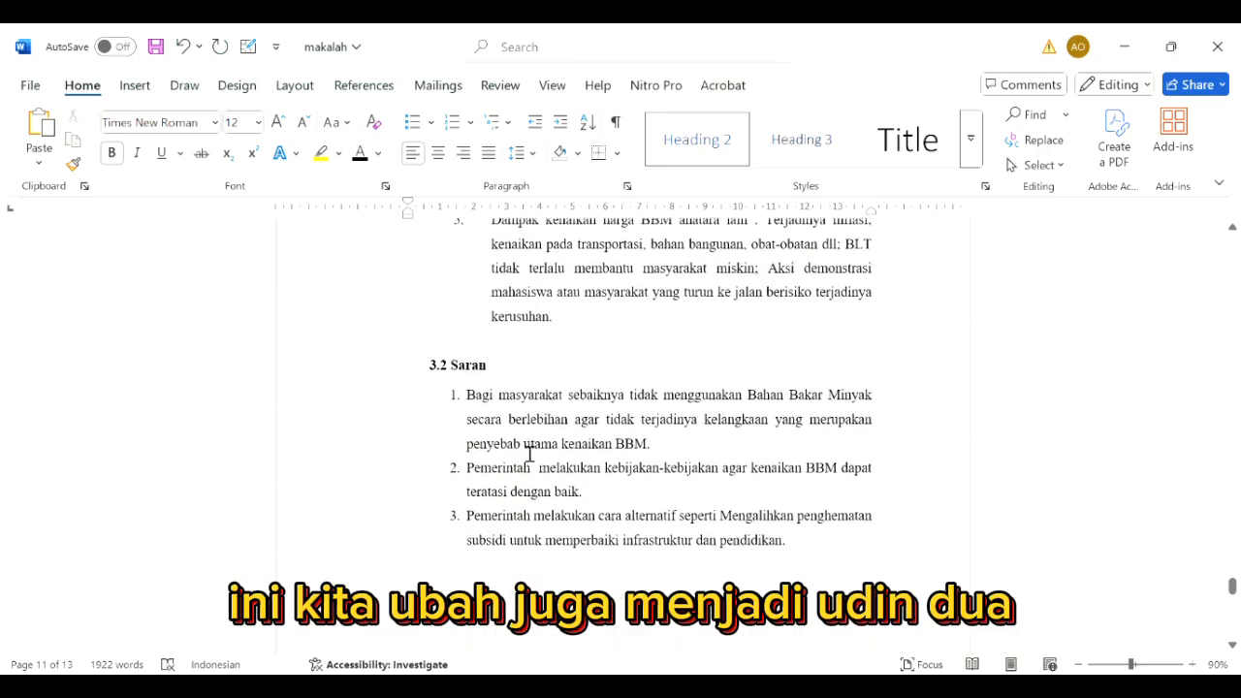
click(410, 359)
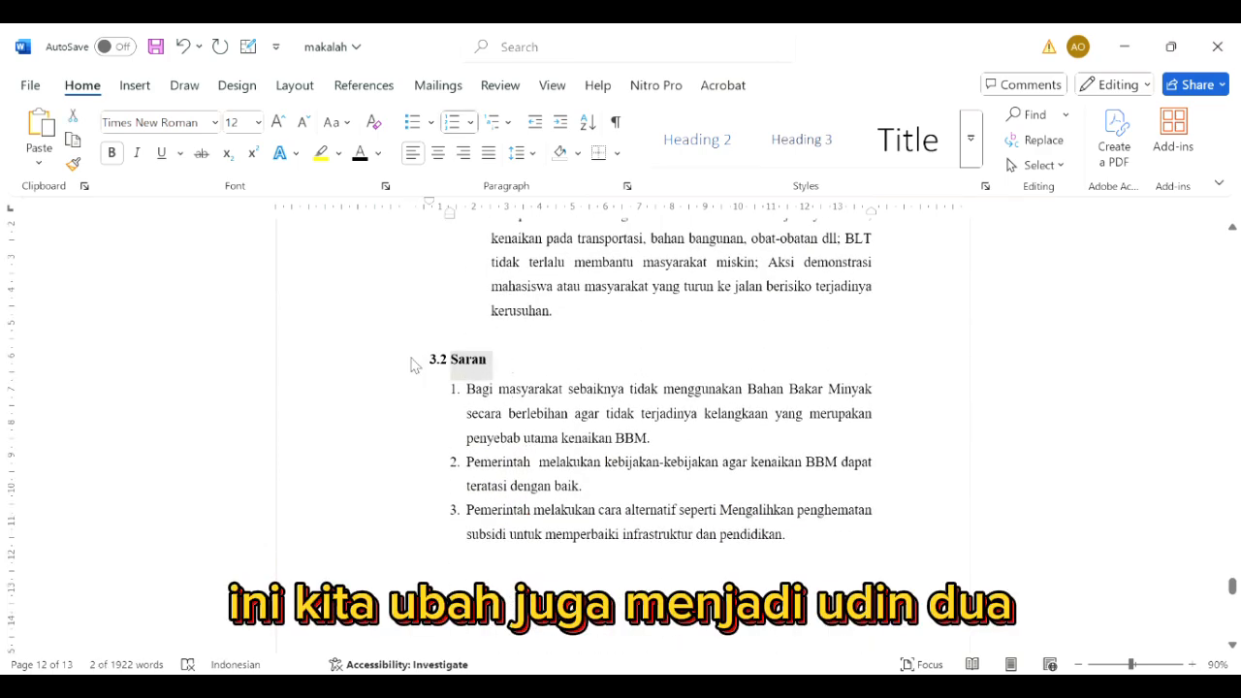
click(741, 165)
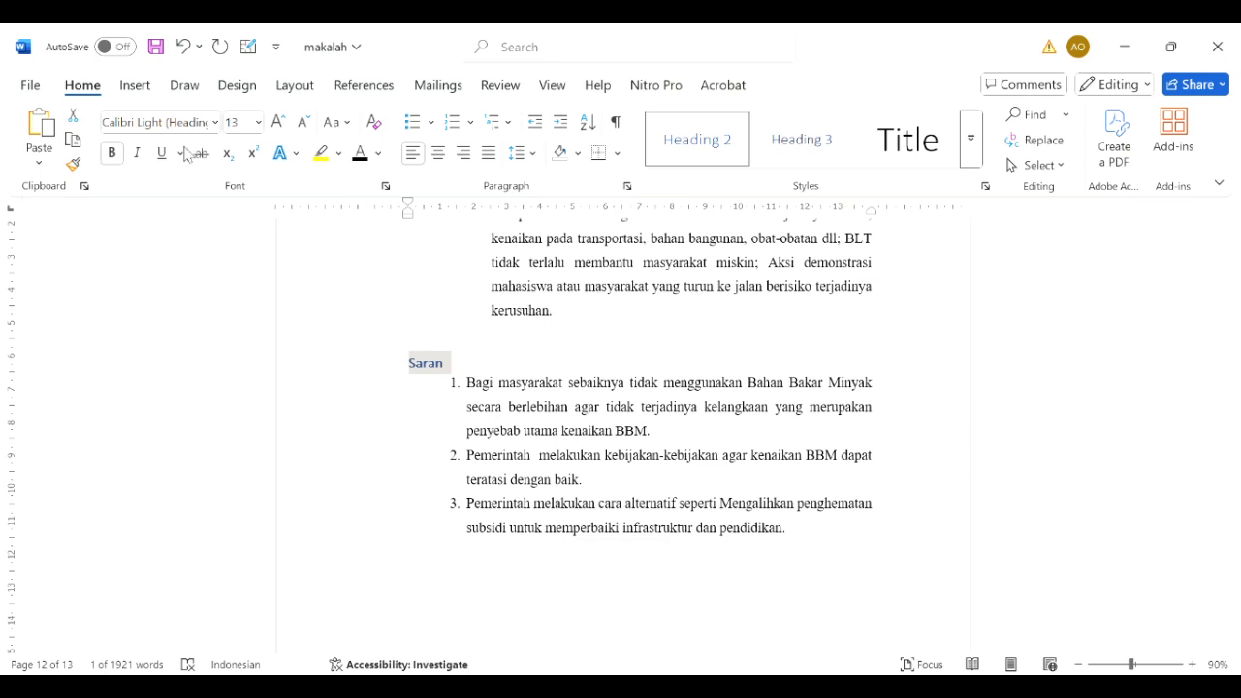
click(219, 129)
text(Times New Roman)
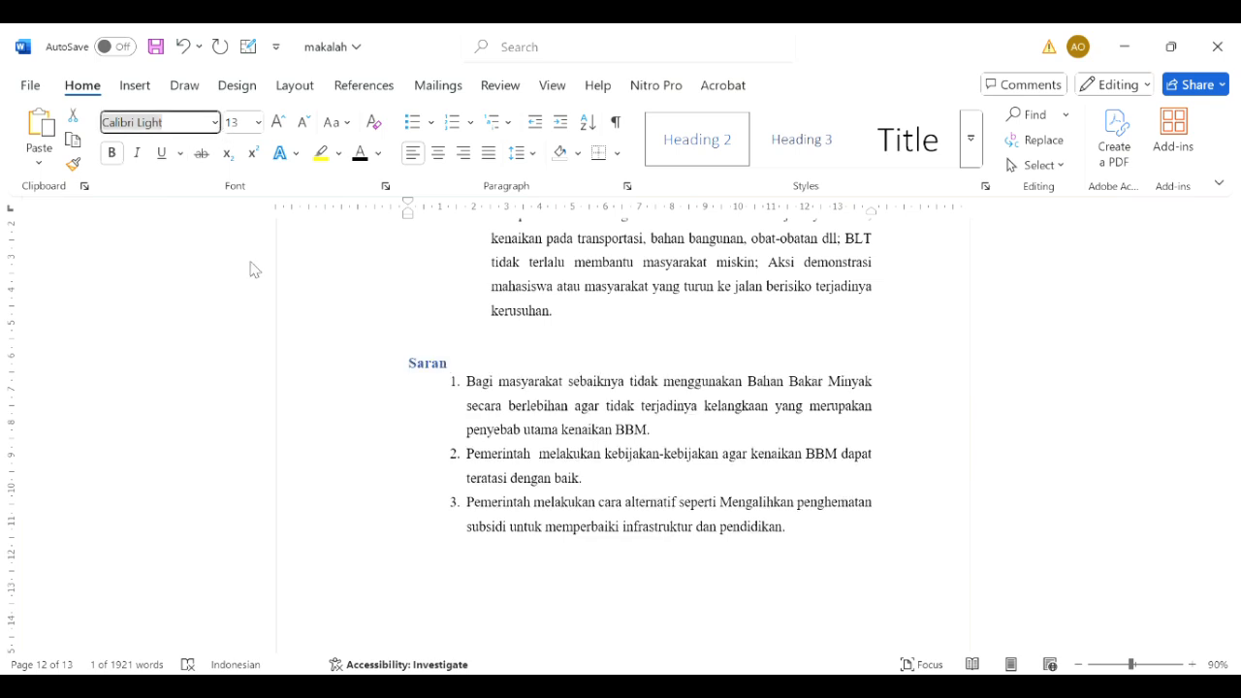
key(Return)
click(300, 123)
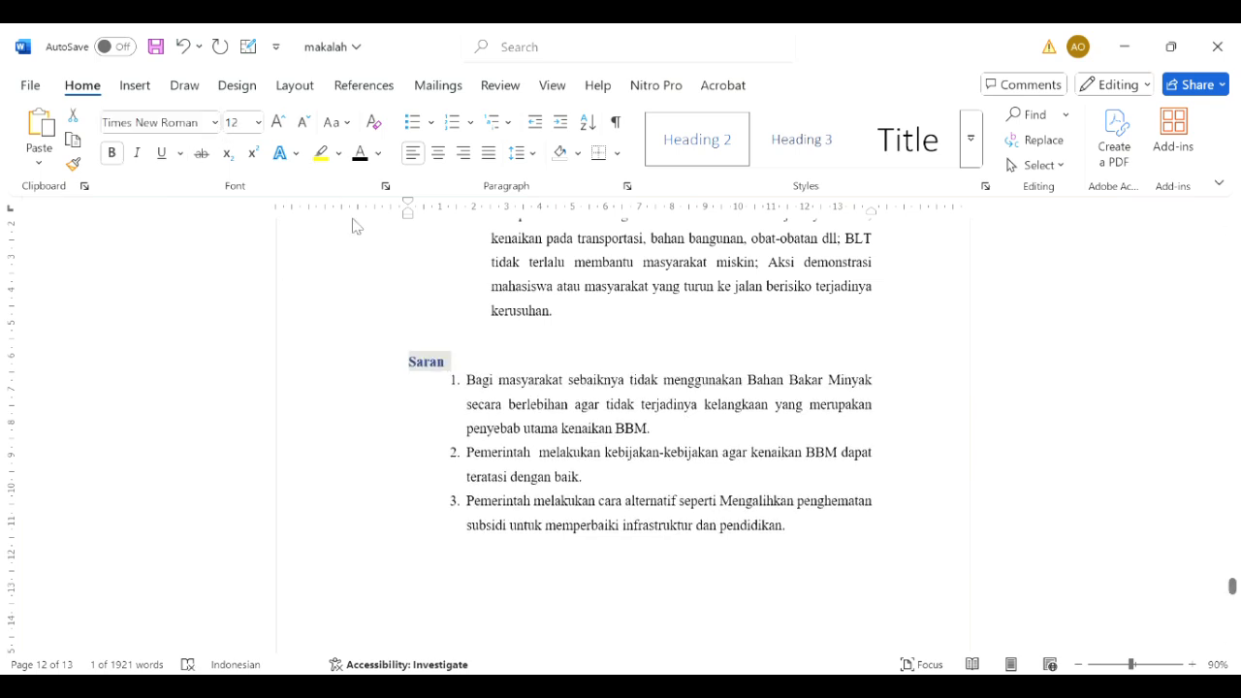
Insert the number "3.2" before the "Saran" heading.
click(409, 362)
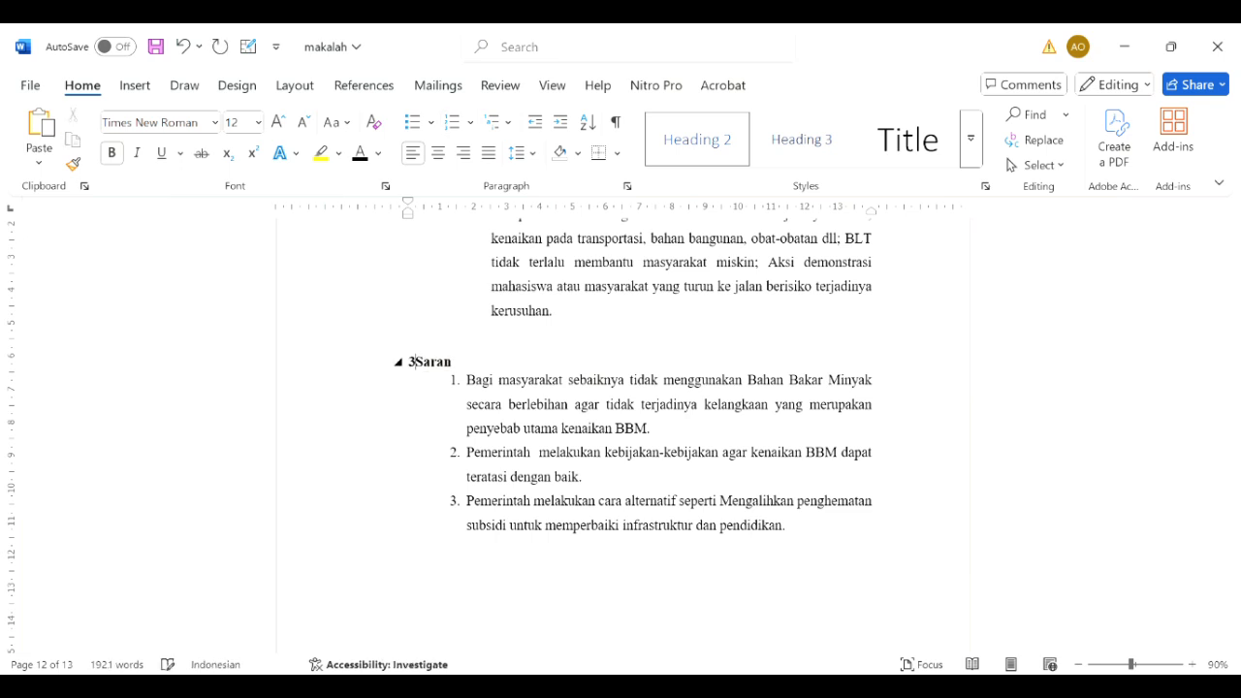
click(498, 382)
click(482, 374)
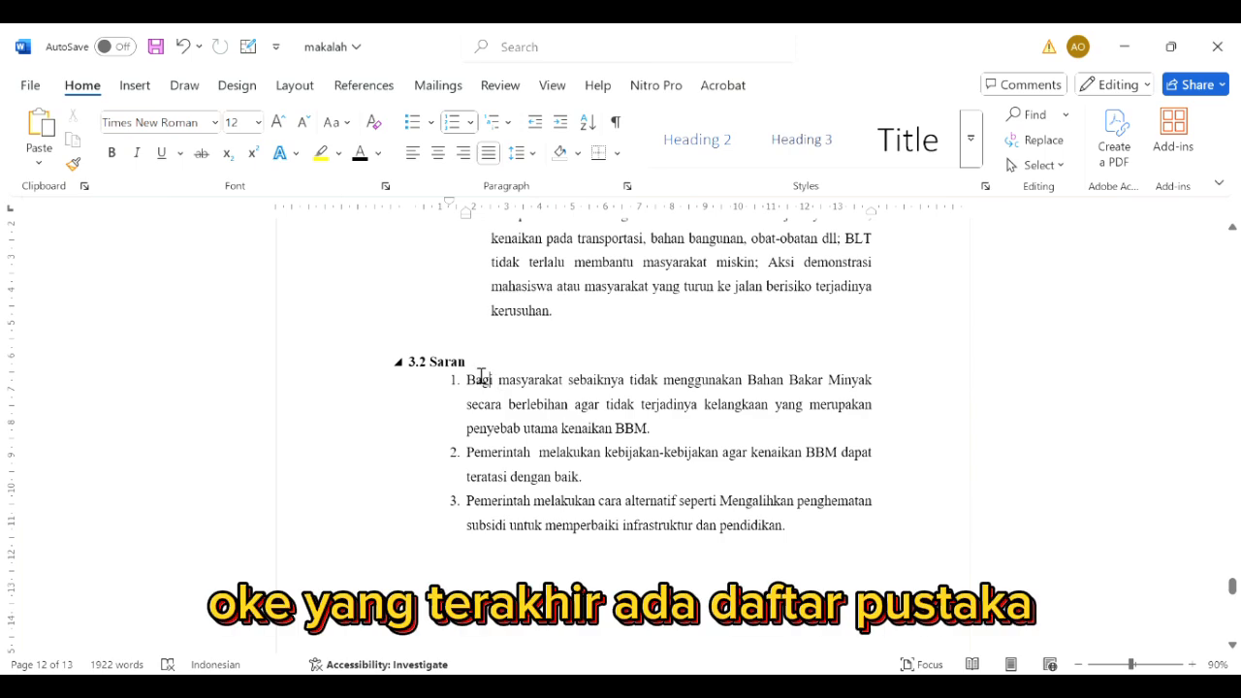
key(Return)
key(BackSpace)
Apply Heading 1 to the "DAFTAR PUSTAKA" title and set it to Times New Roman, size 12.
scroll(576, 505, down, 6)
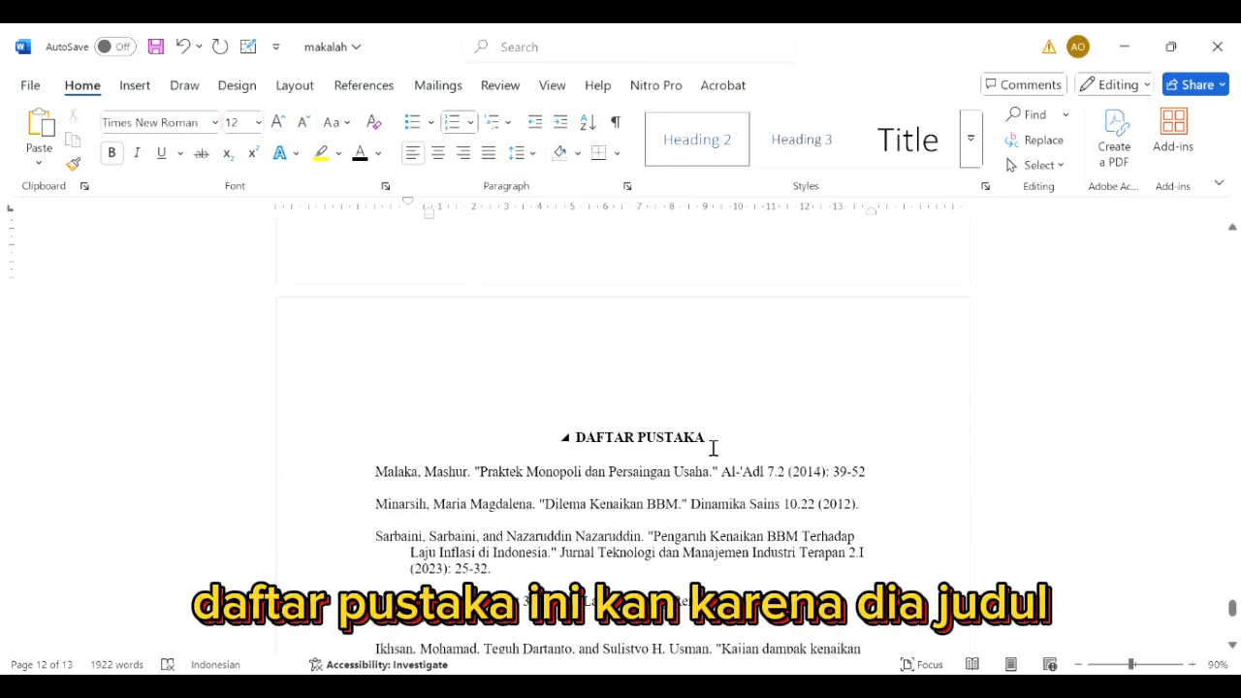
drag(712, 448, 573, 435)
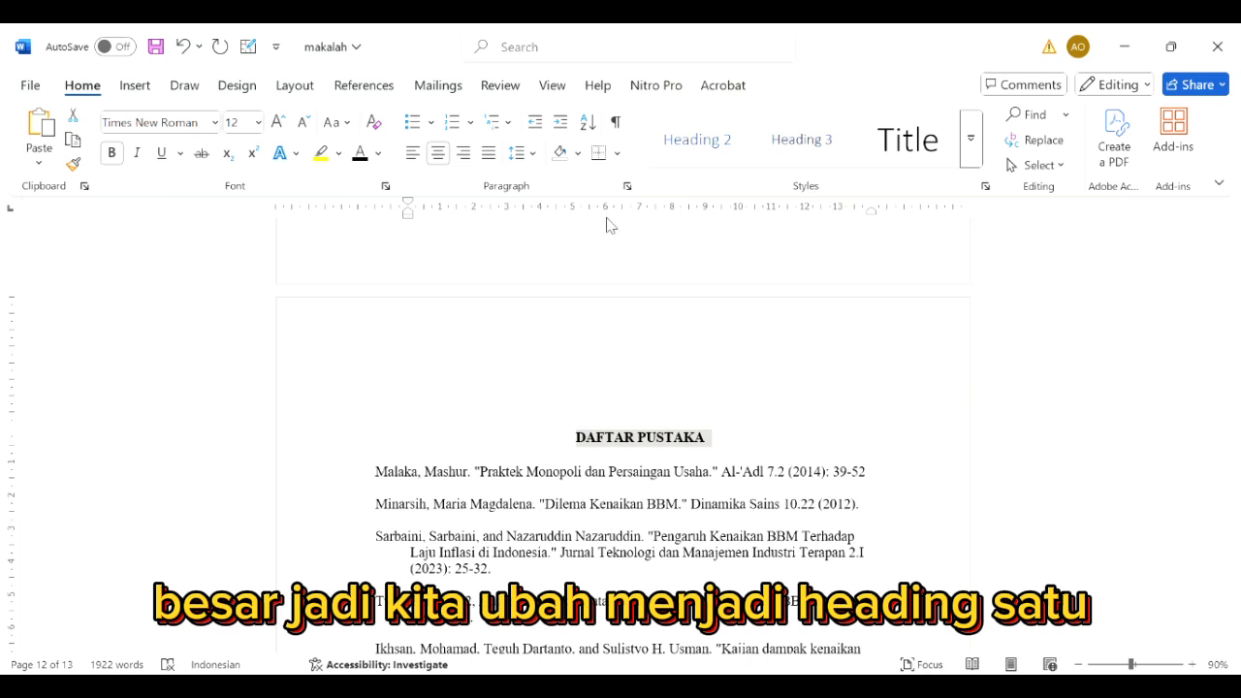
click(942, 153)
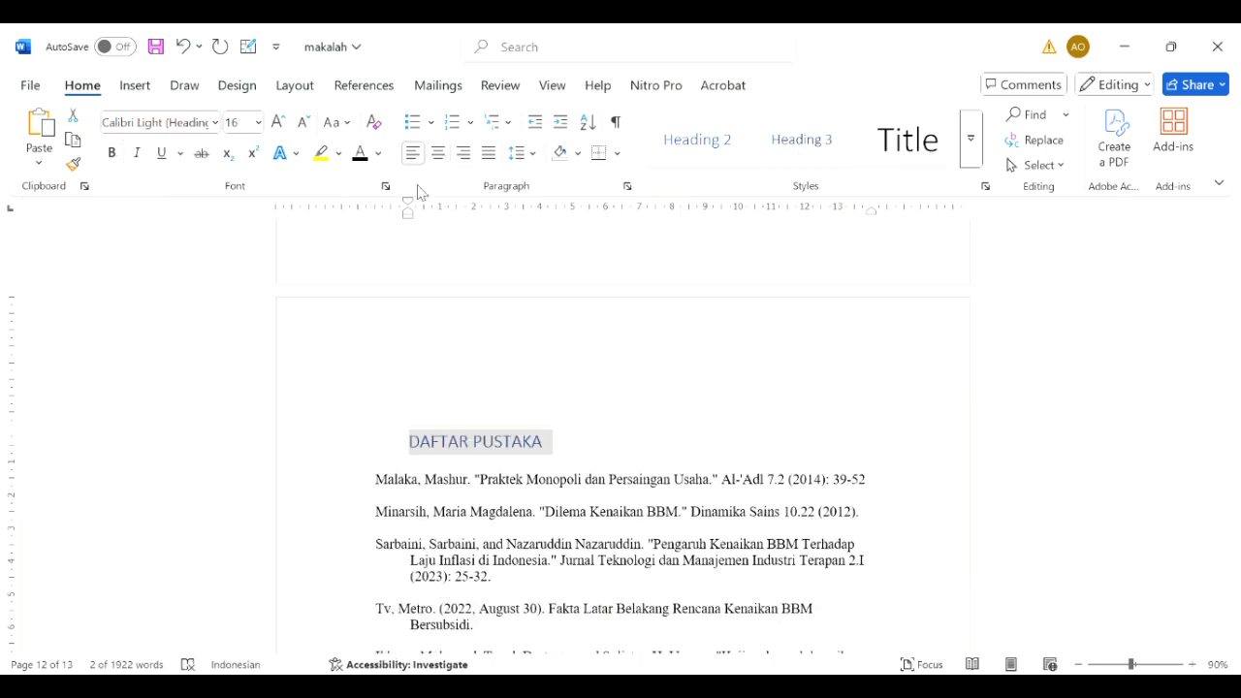
click(259, 123)
click(243, 248)
click(221, 132)
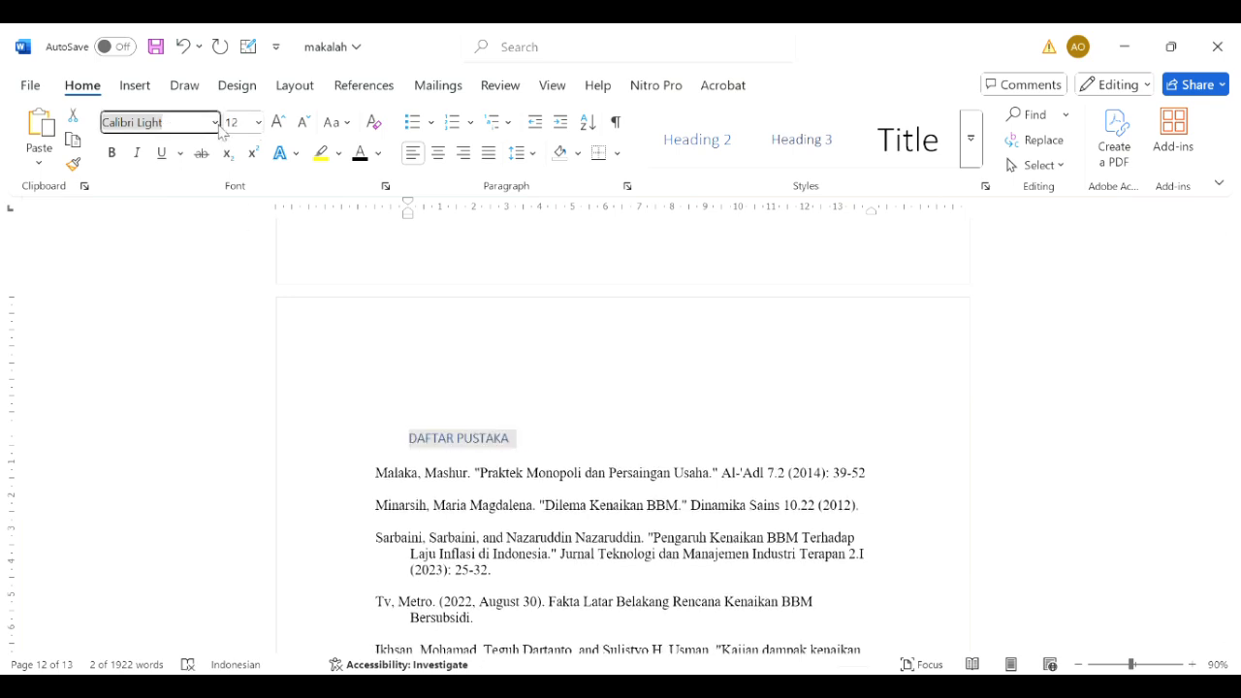
click(242, 256)
Color the "DAFTAR PUSTAKA" title black, make it bold and center it.
click(360, 157)
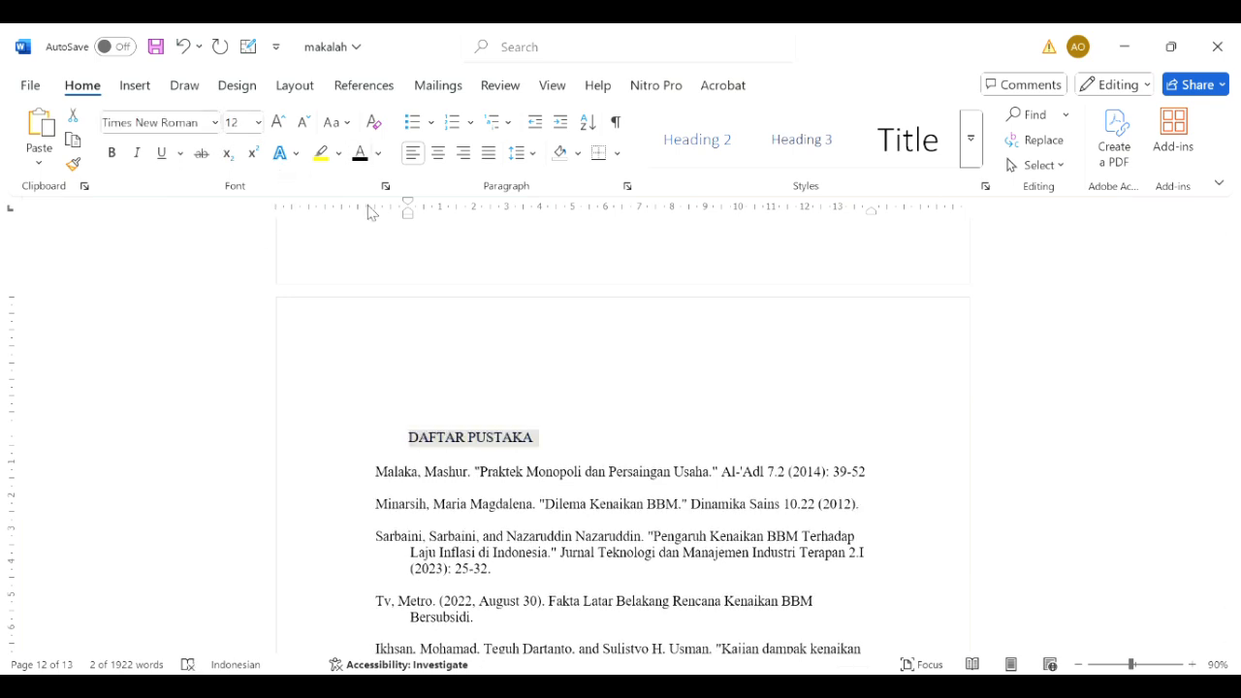
click(111, 153)
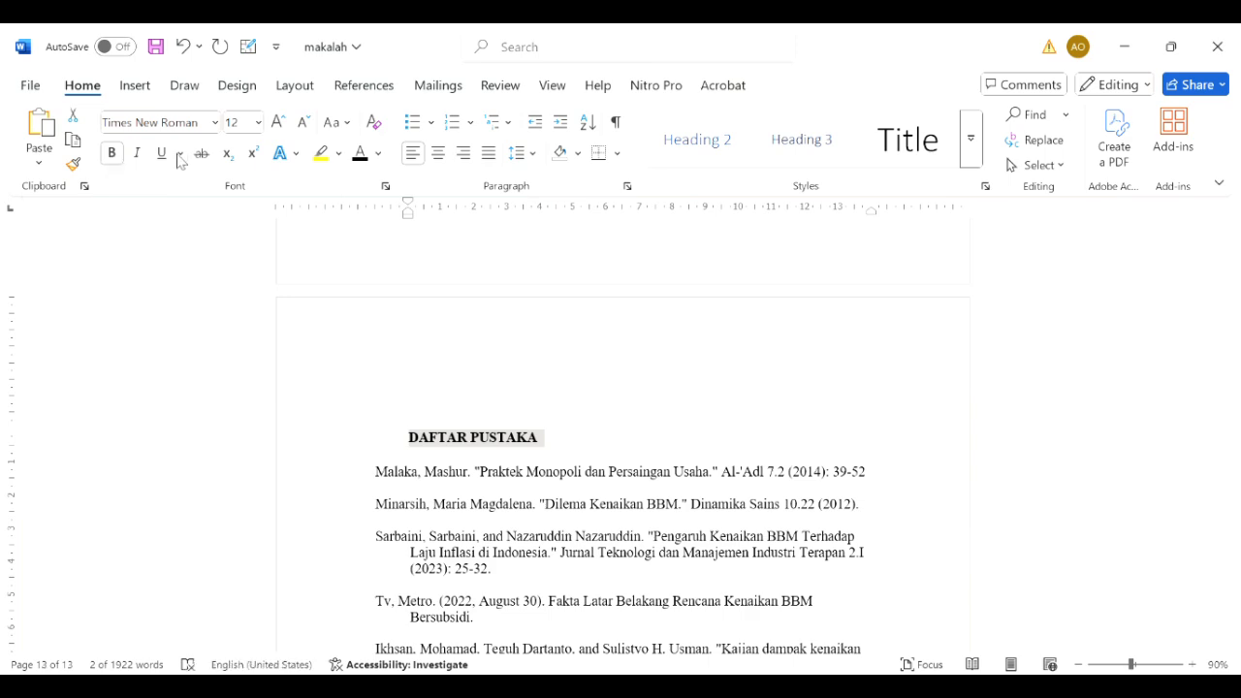
click(438, 152)
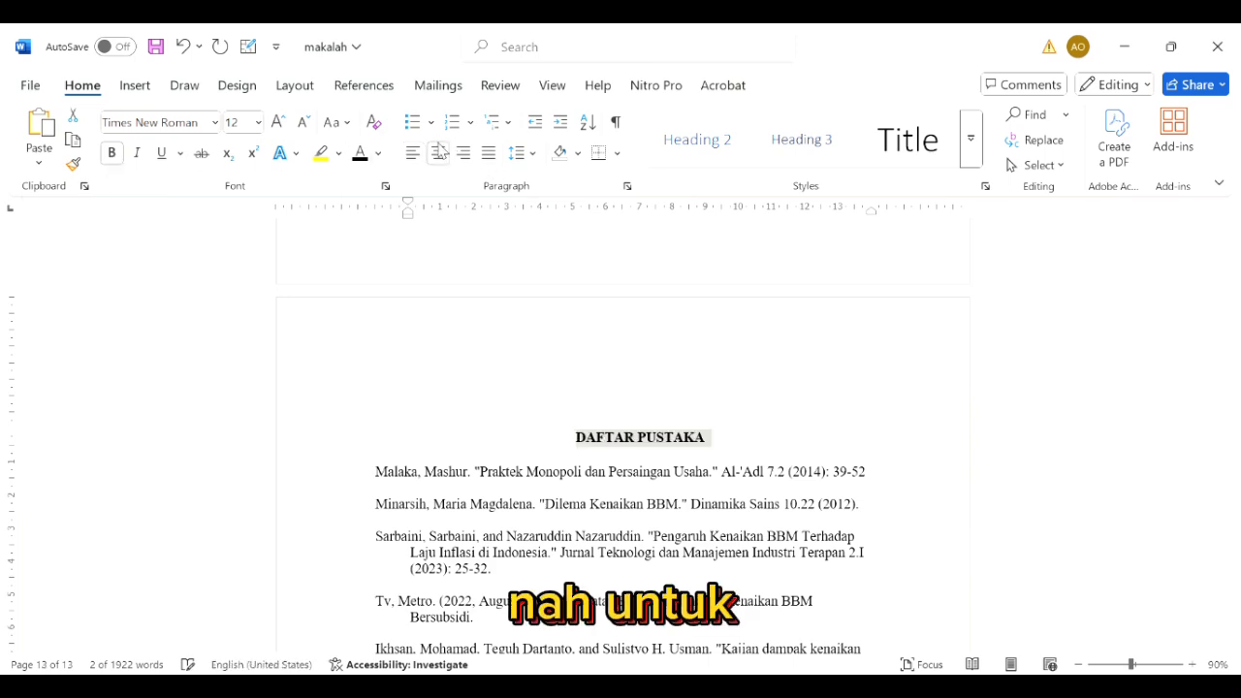
click(519, 270)
scroll(526, 271, down, 10)
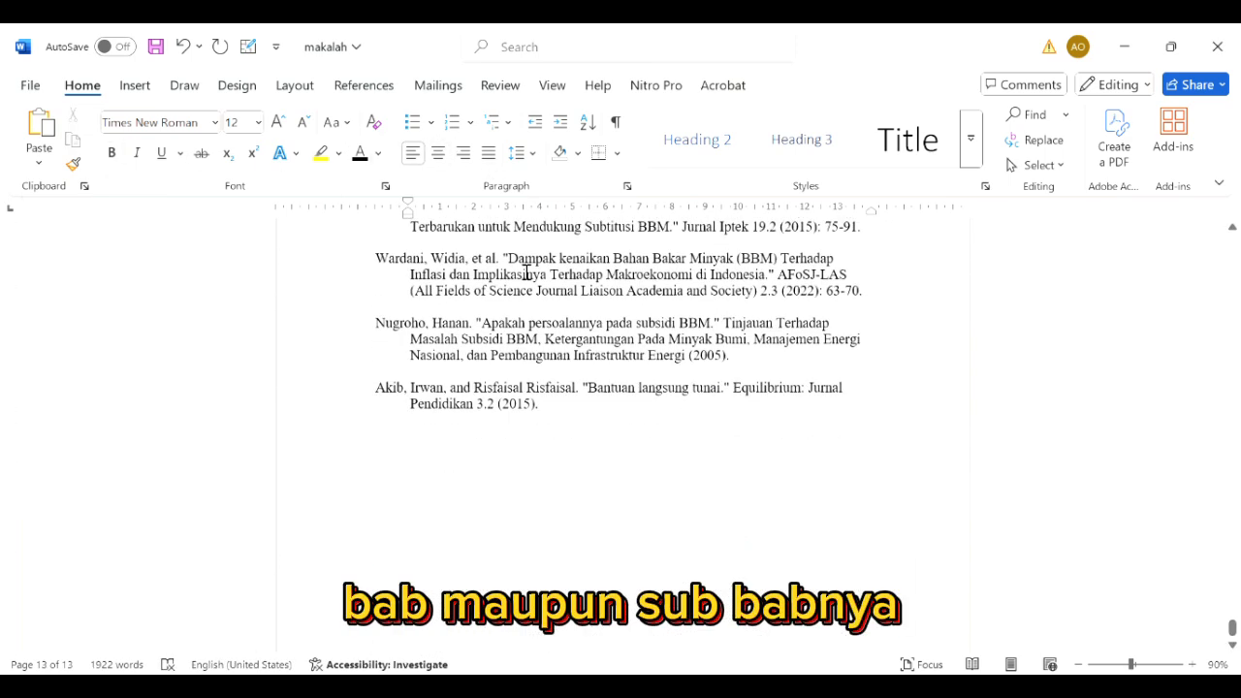
scroll(526, 271, up, 5)
scroll(527, 271, up, 8)
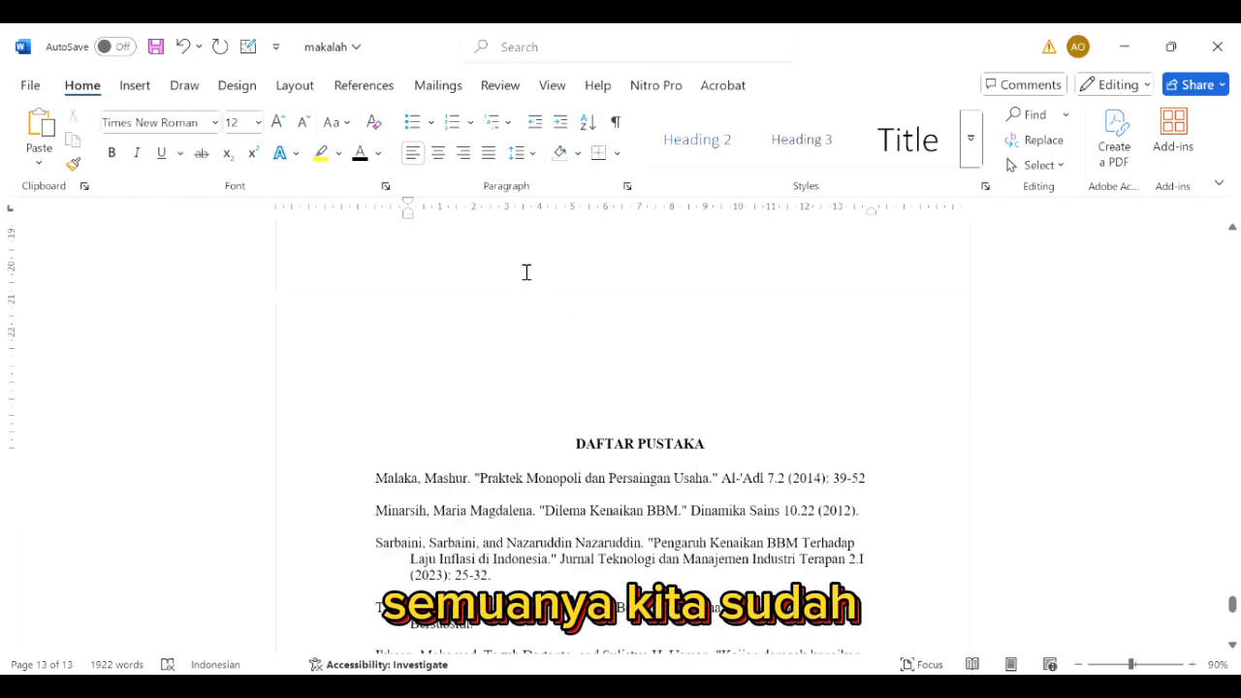
Insert an automatic table of contents on the page below the "DAFTAR ISI" title.
scroll(526, 271, down, 1)
scroll(527, 271, up, 15)
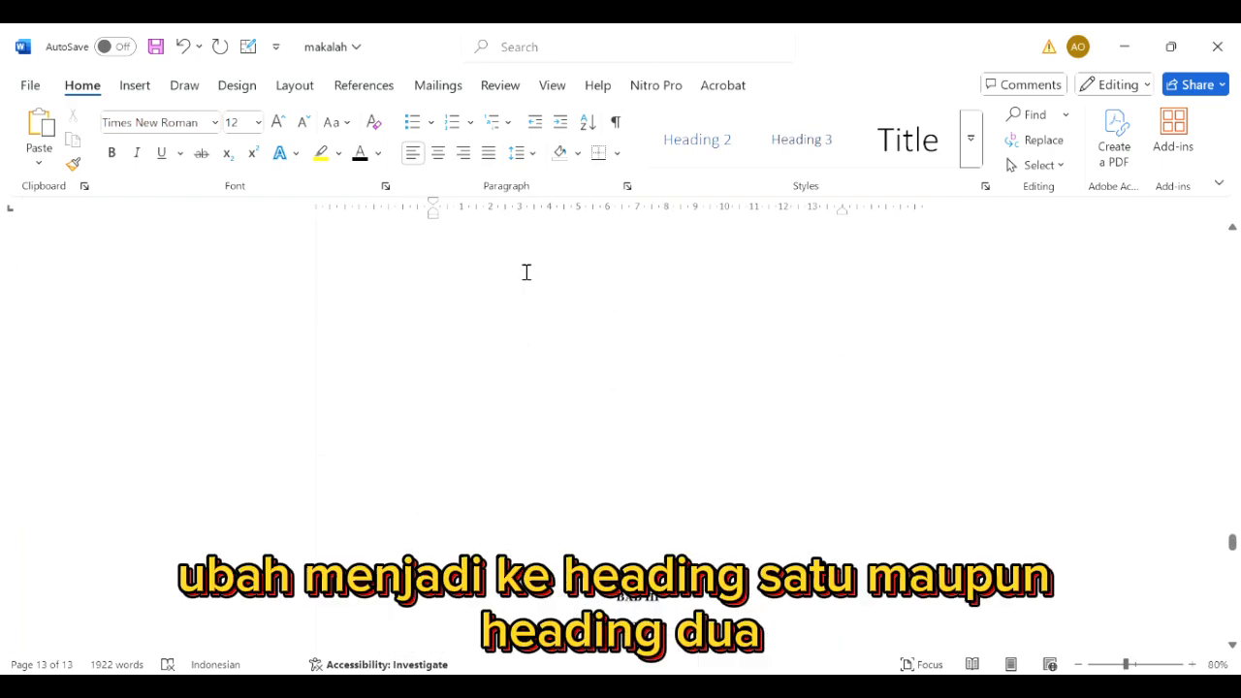
scroll(526, 272, up, 3)
ctrl+scroll(526, 271, down, 2)
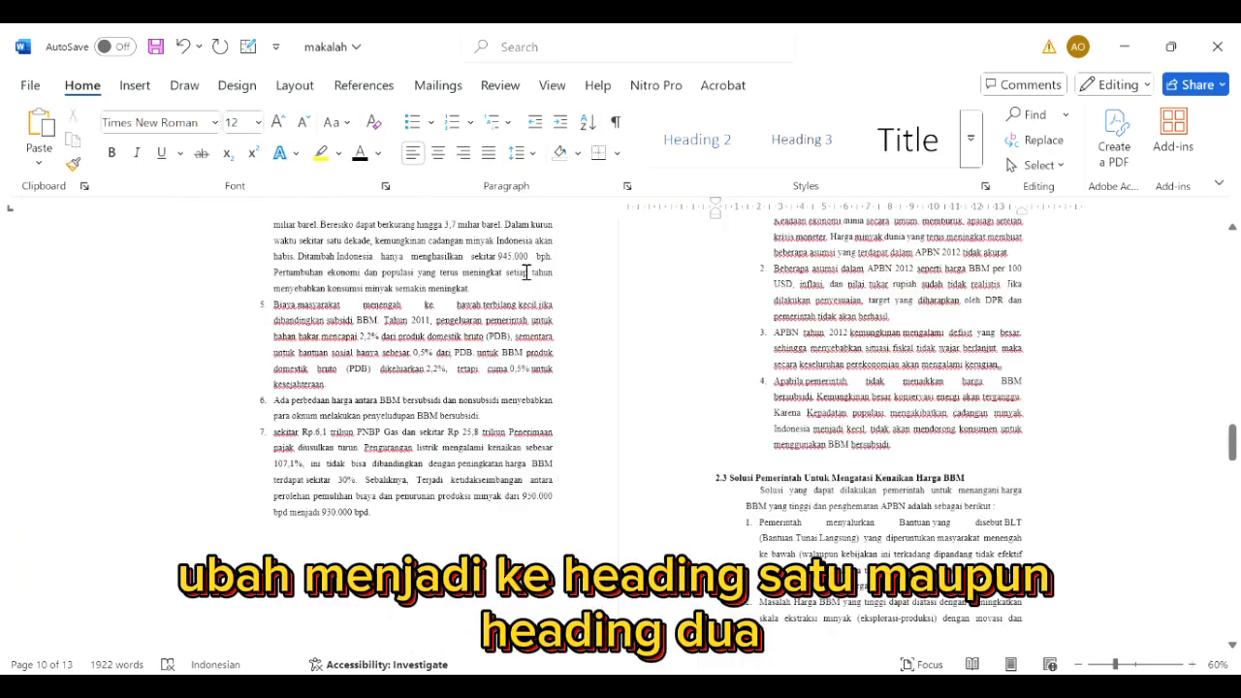
scroll(526, 271, up, 3)
scroll(526, 271, up, 5)
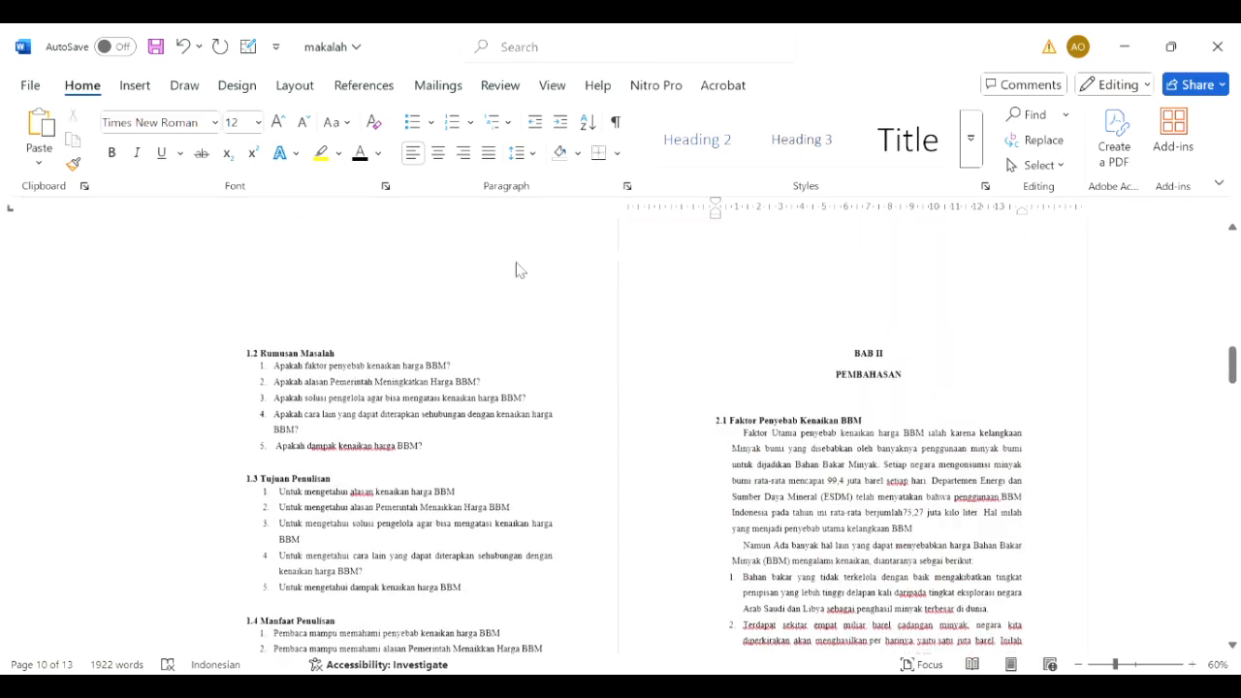
scroll(543, 333, up, 5)
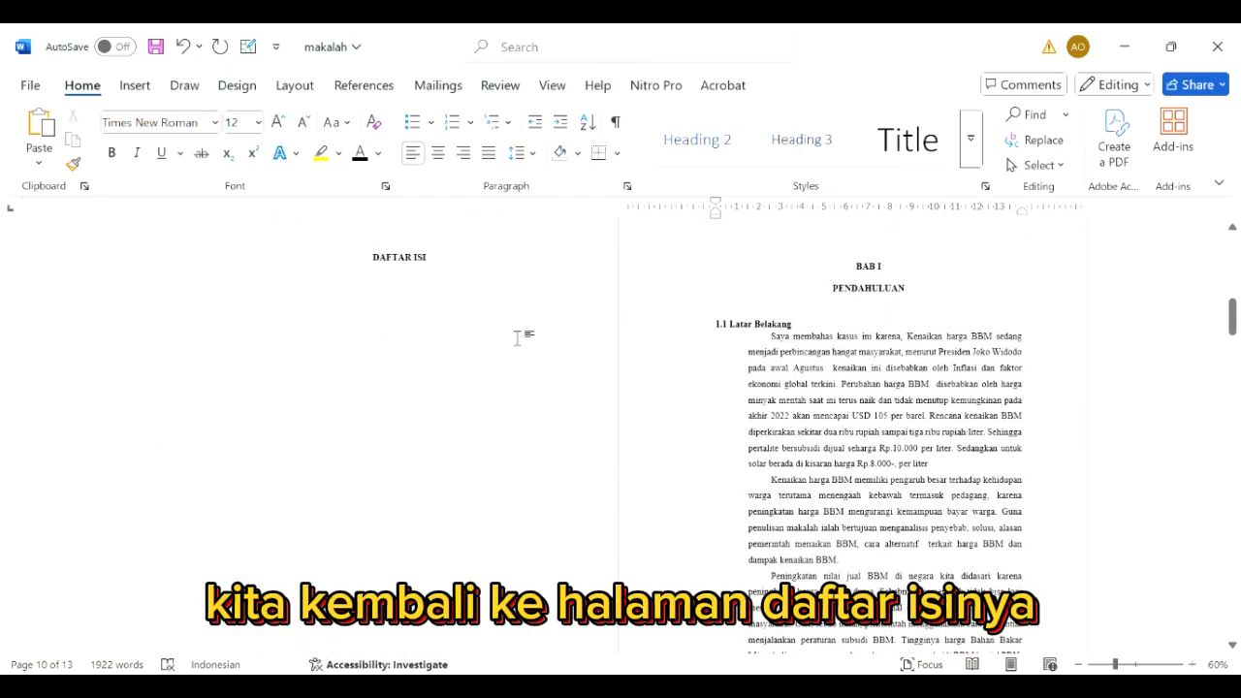
ctrl+scroll(524, 340, up, 2)
scroll(523, 338, up, 3)
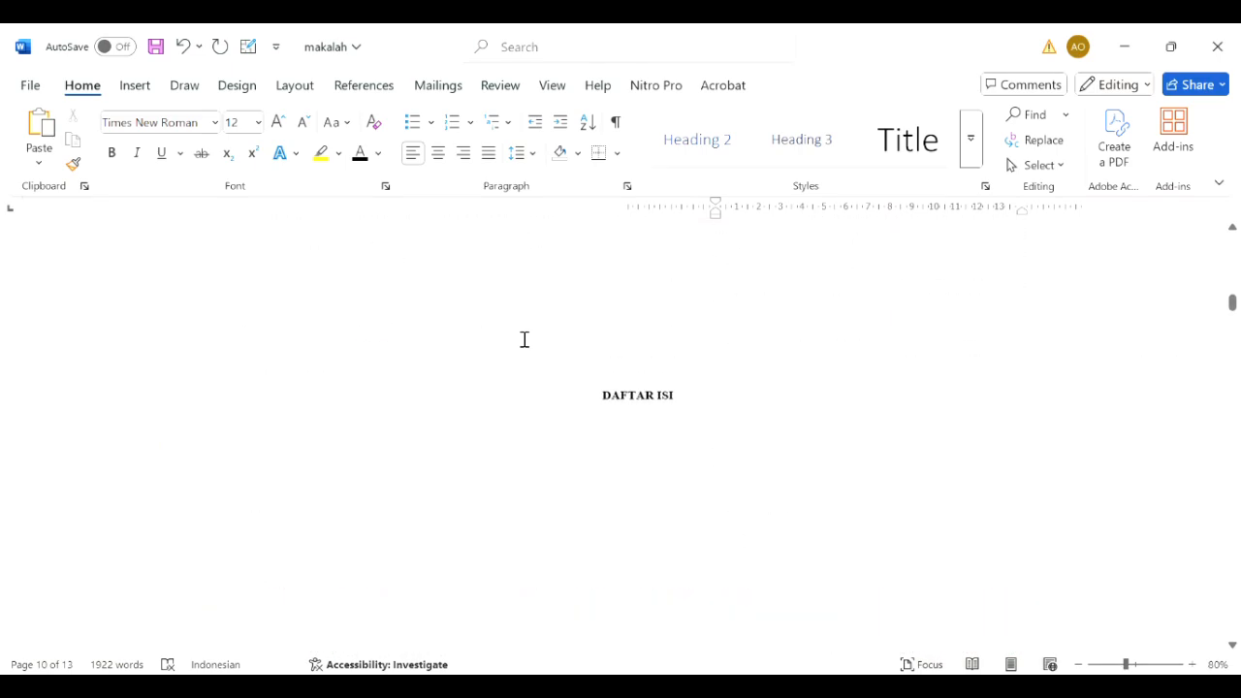
scroll(609, 453, down, 1)
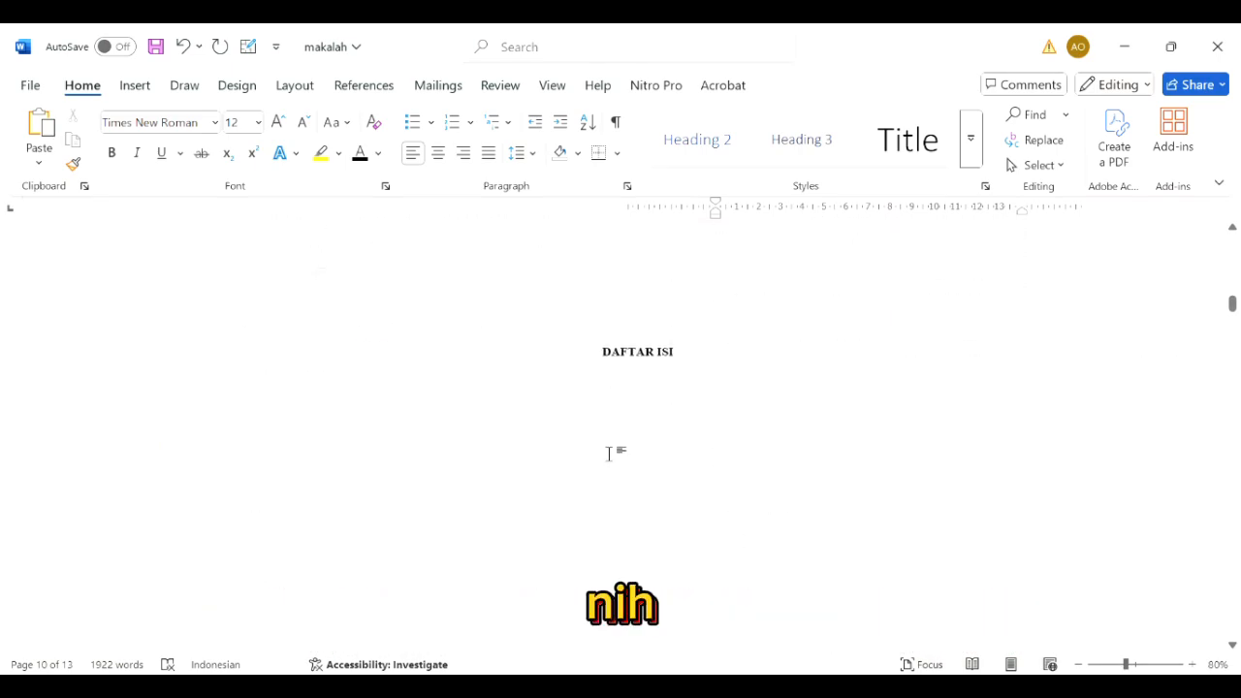
click(626, 362)
click(718, 366)
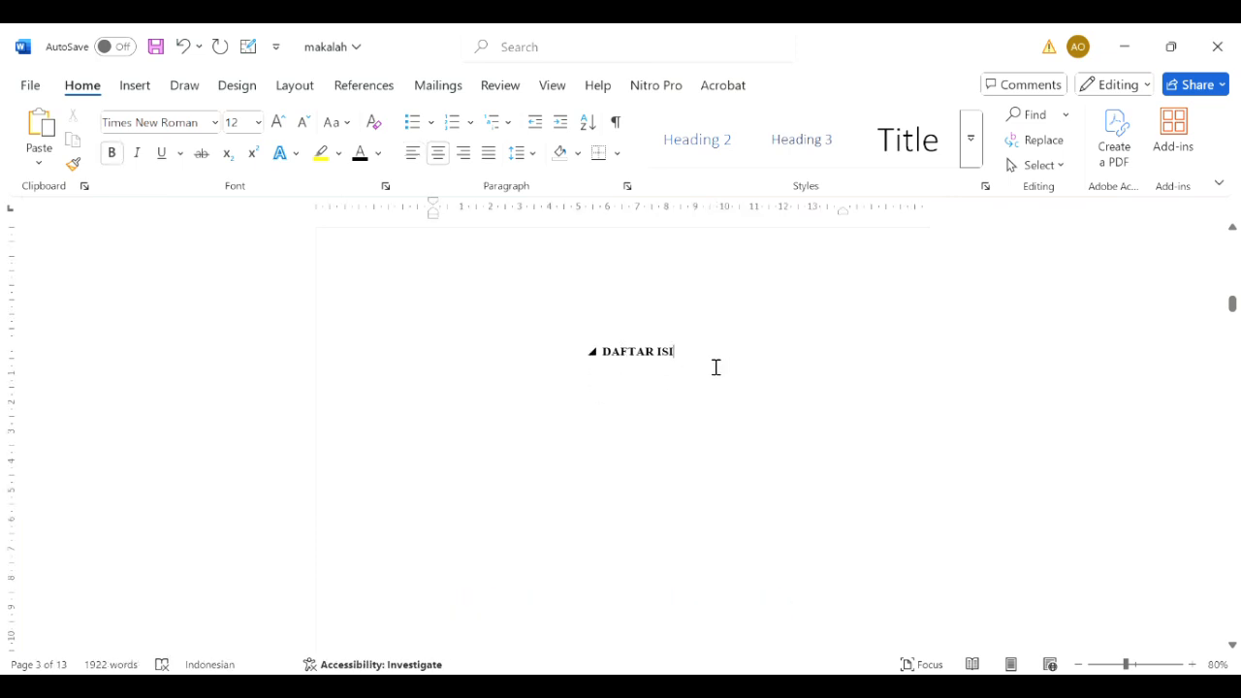
click(433, 362)
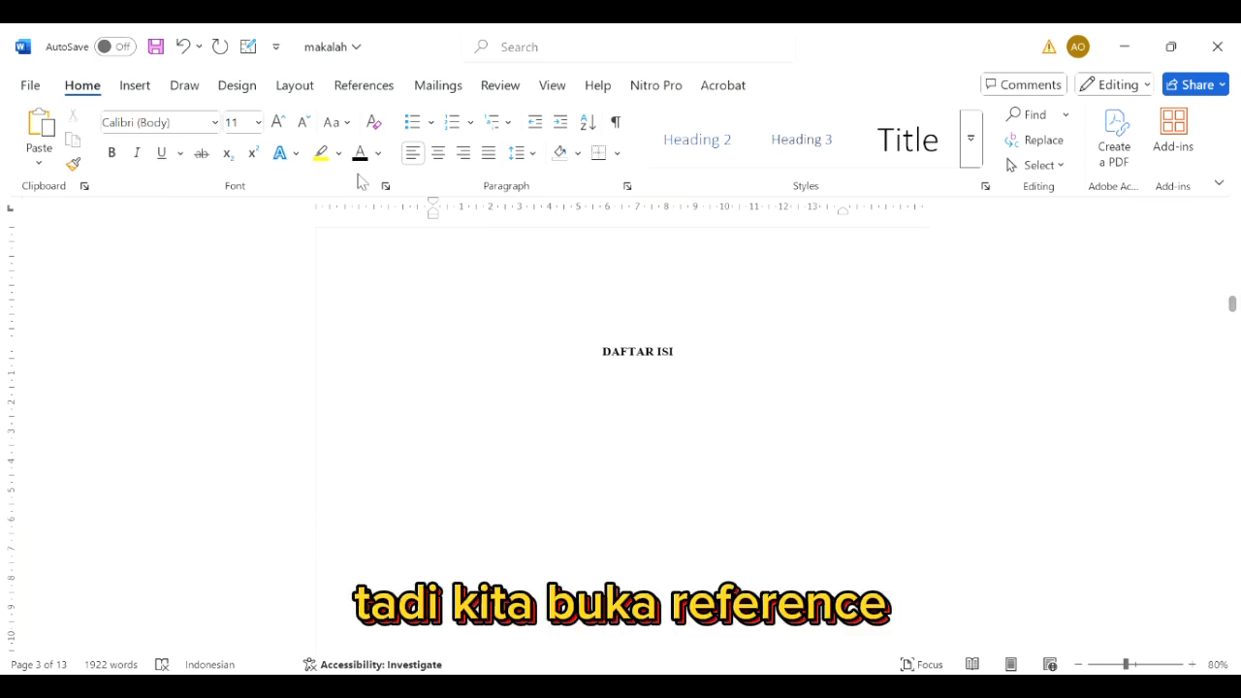
click(358, 85)
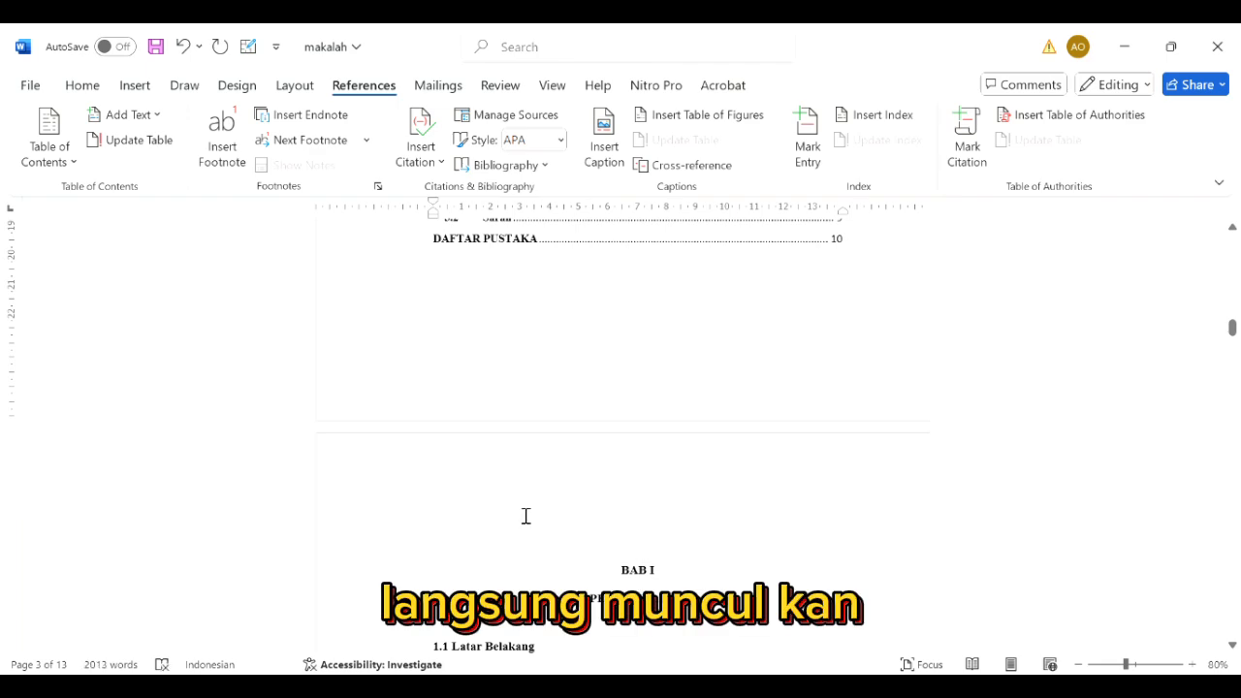
Remove the blank lines between the "DAFTAR ISI" title and the table of contents.
scroll(526, 515, up, 10)
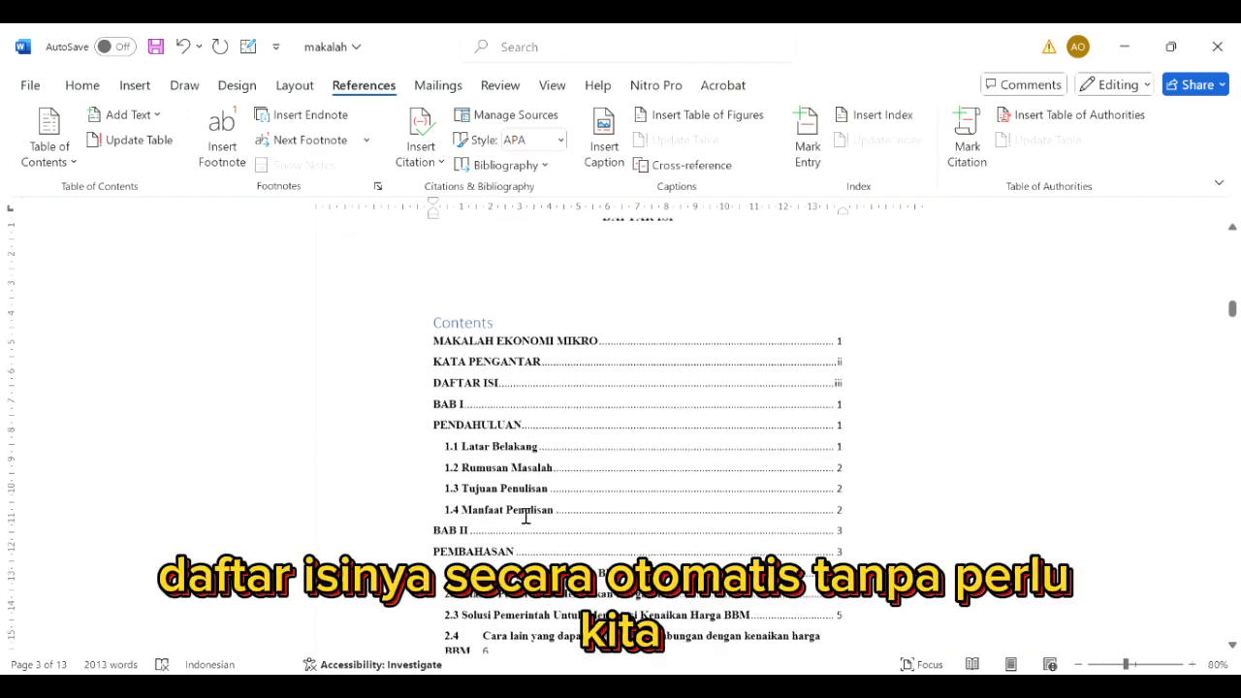
scroll(525, 516, up, 1)
click(523, 328)
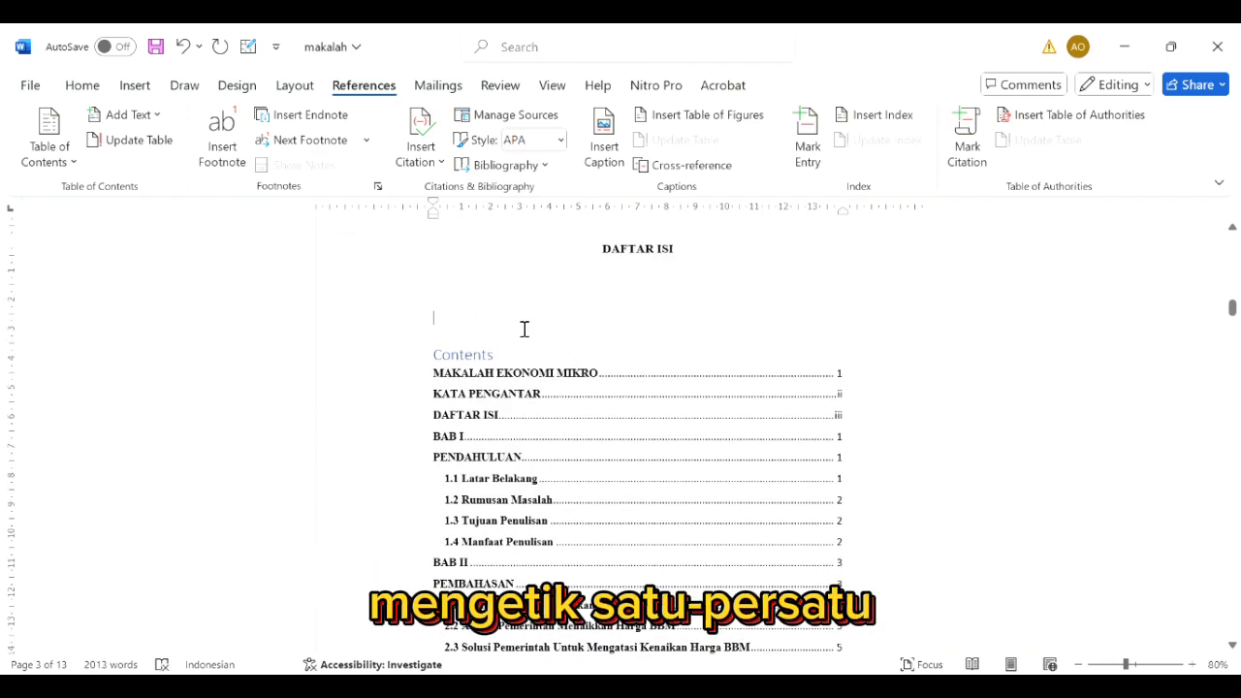
key(BackSpace)
key(BackSpace)
key(BackSpace)
key(BackSpace)
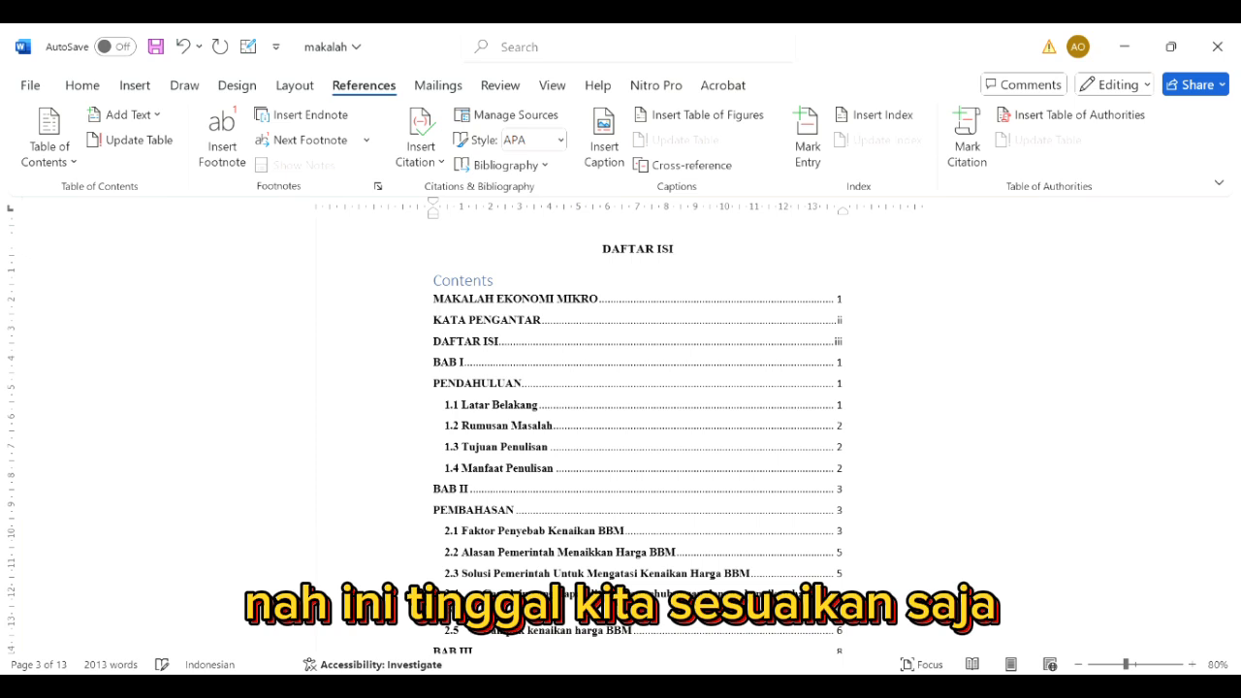
Delete the "Contents" heading above the entries of the table of contents.
scroll(532, 366, up, 1)
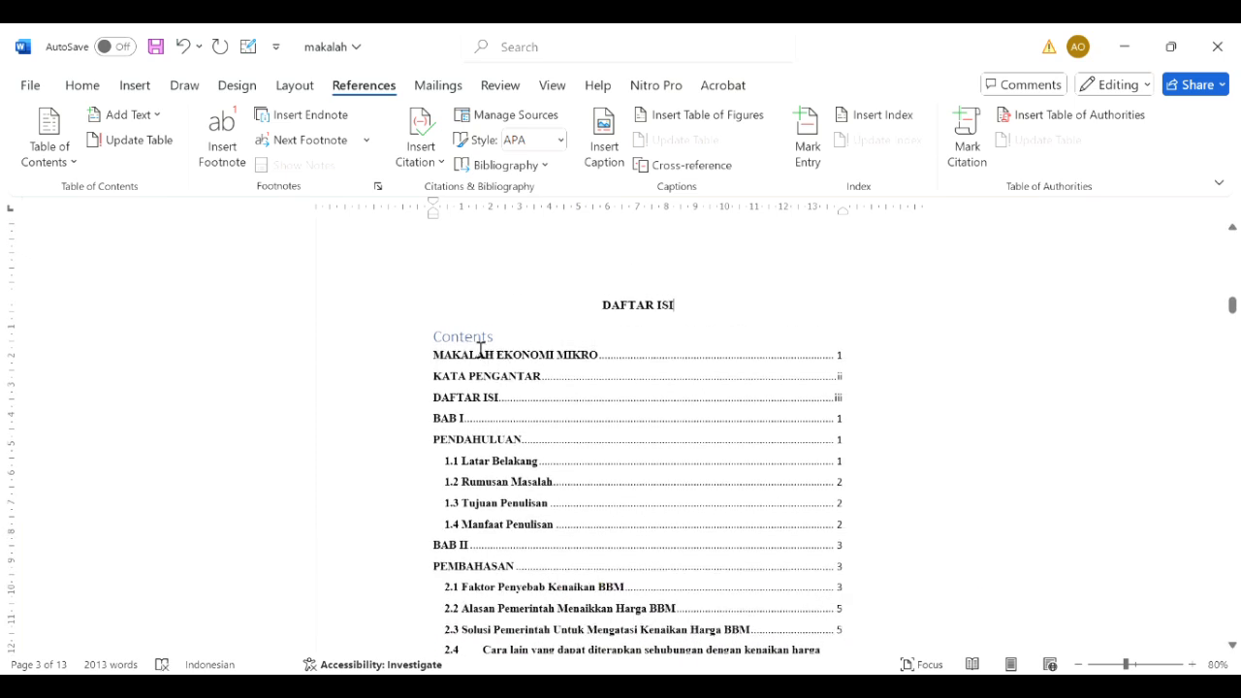
drag(501, 346, 439, 342)
key(BackSpace)
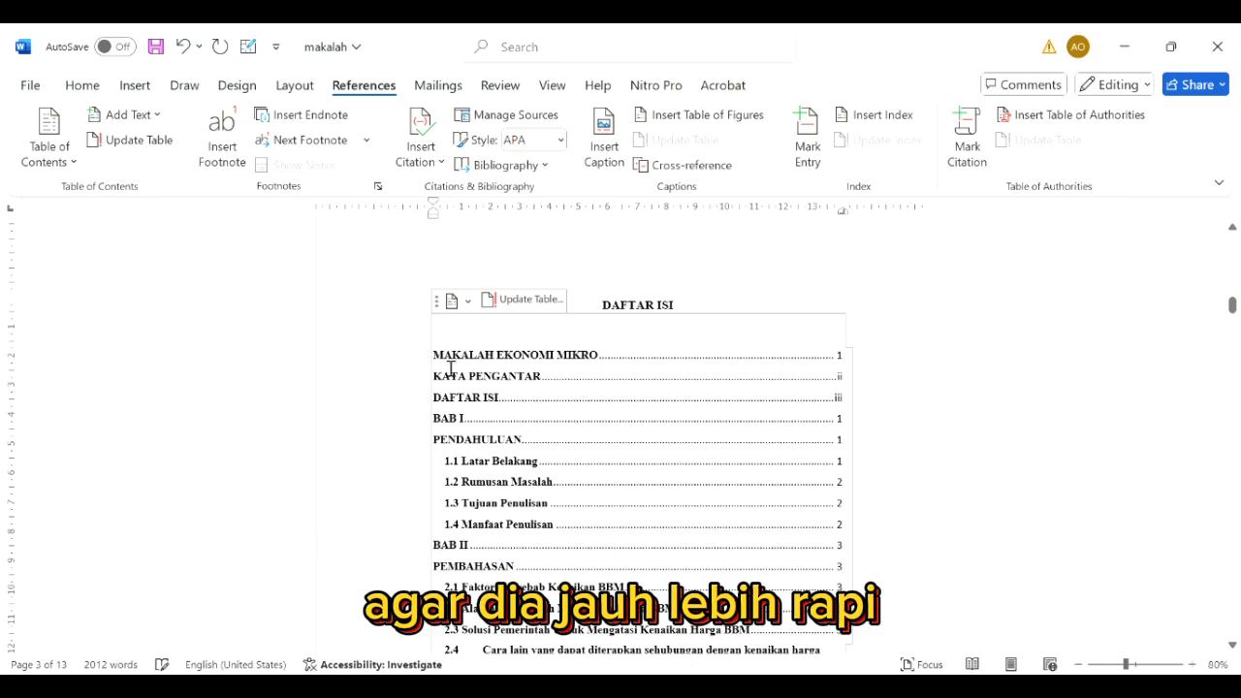
Replace the "MAKALAH EKONOMI MIKRO" entry in the table of contents with "COVER" and check the remaining entries.
drag(436, 355, 608, 368)
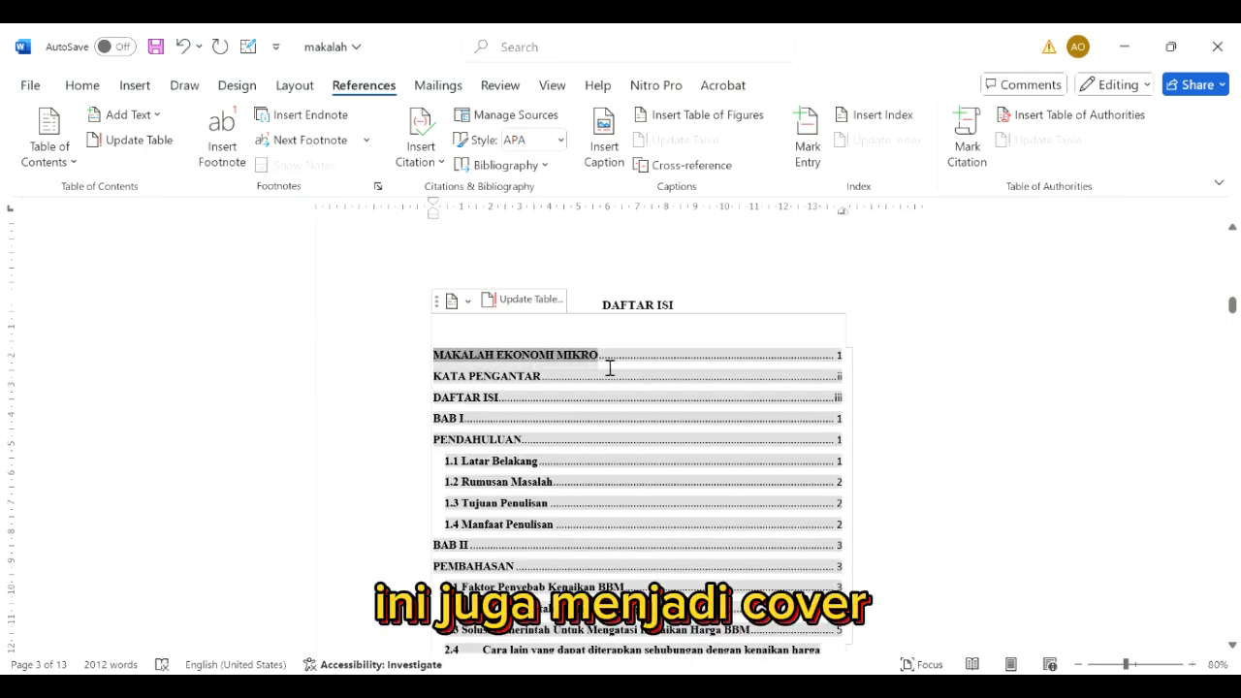
text(C)
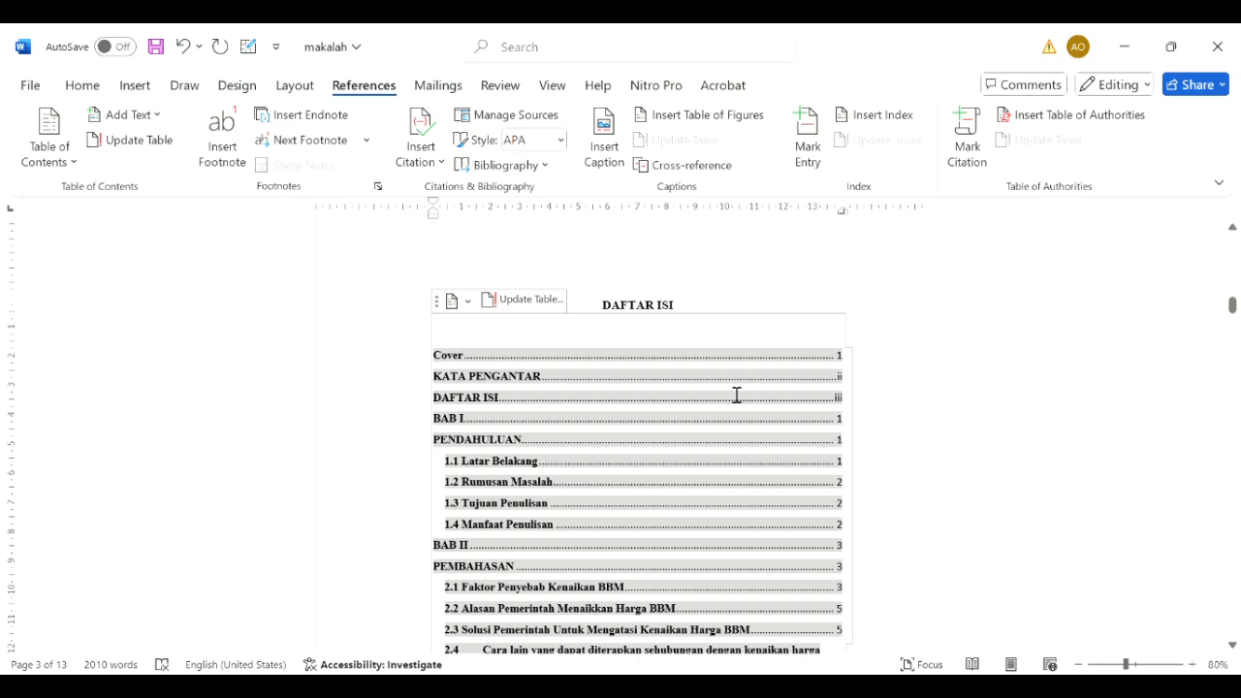
text(ov)
key(BackSpace)
key(BackSpace)
text(OVER)
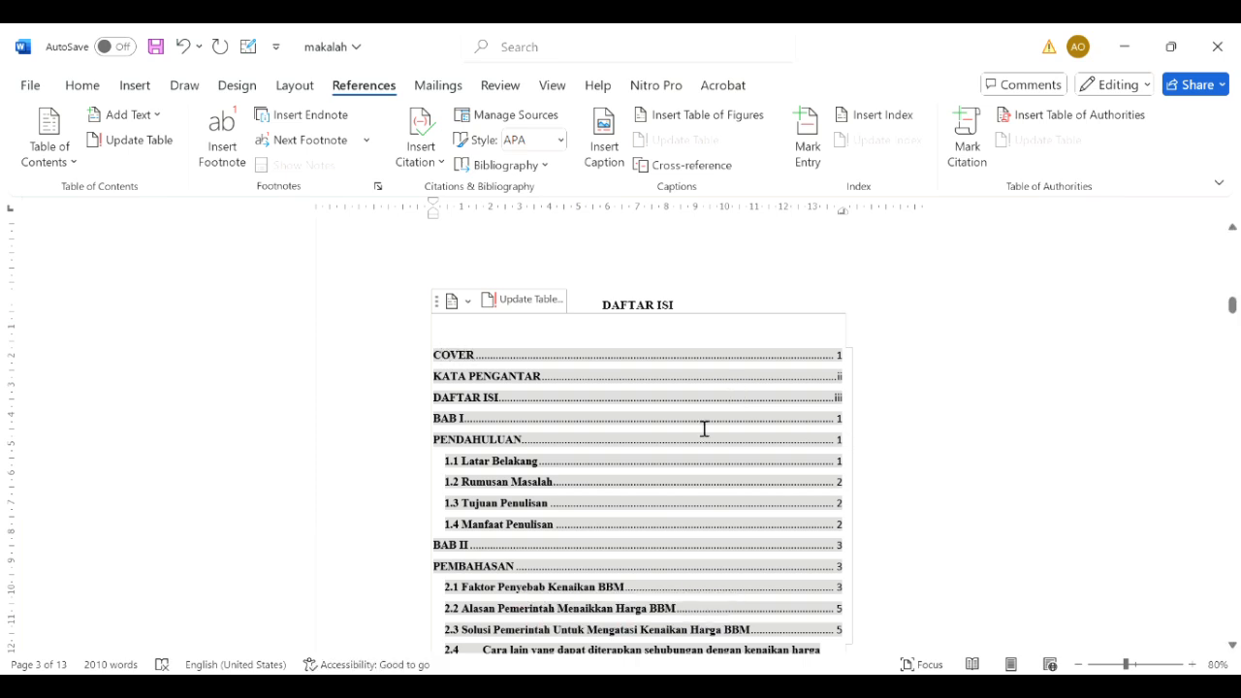
scroll(730, 367, down, 3)
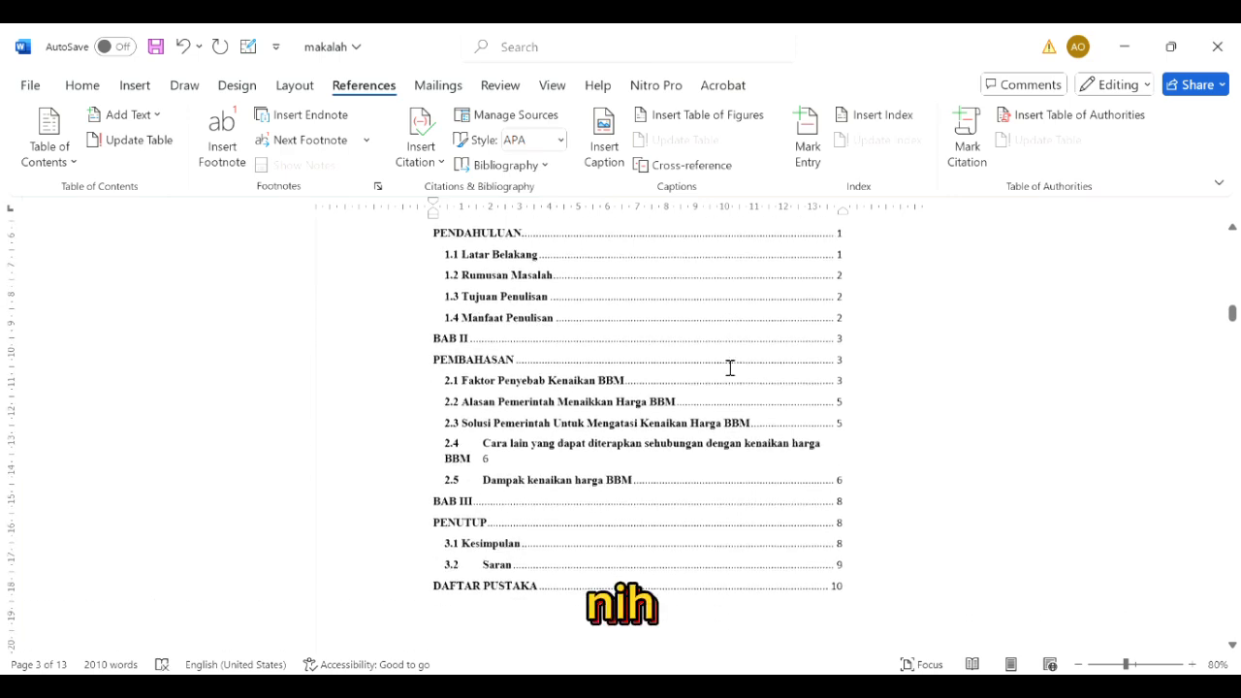
scroll(730, 367, down, 4)
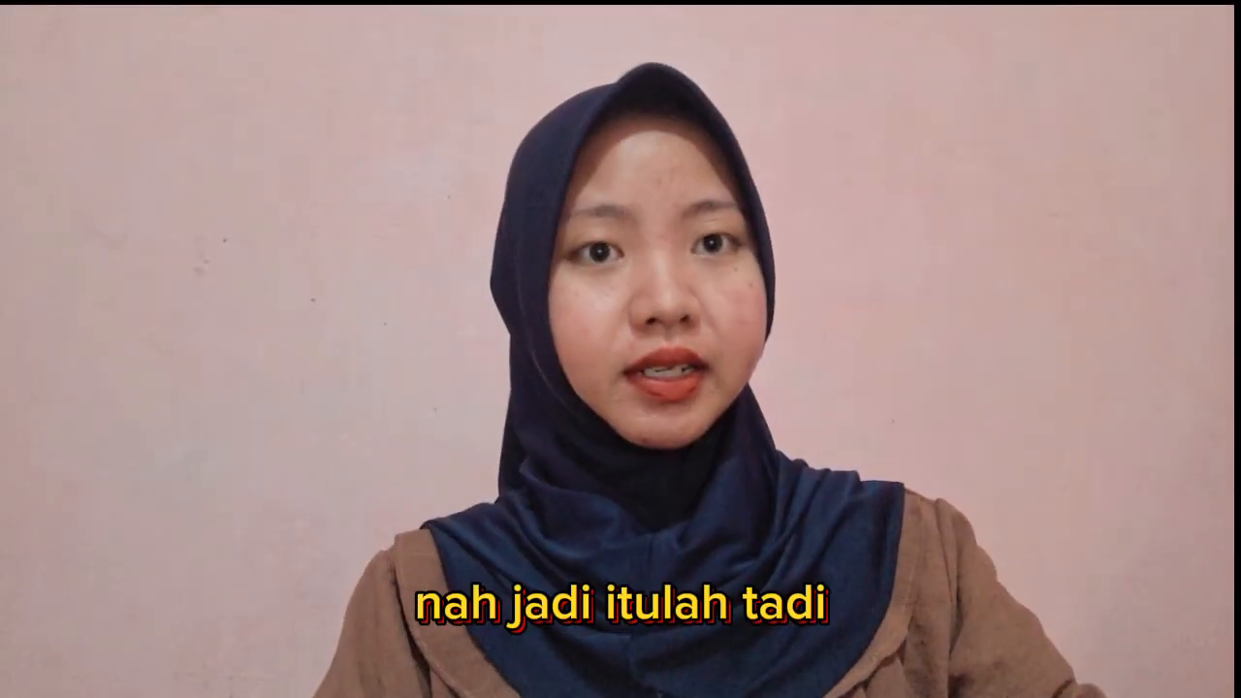